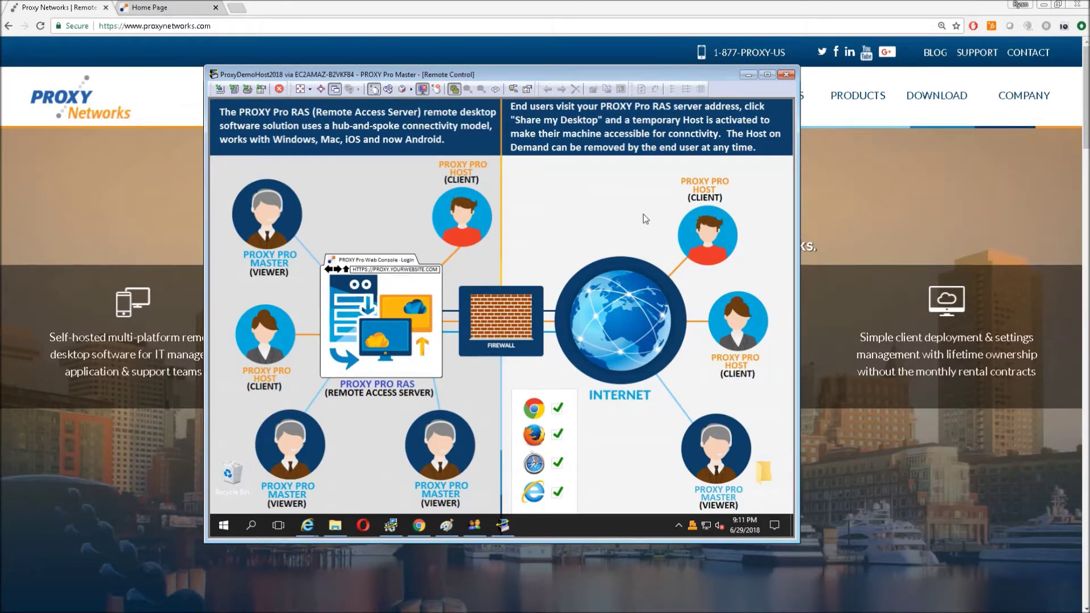
- Outline the top-right PROXY PRO HOST client figure in the diagram
{"action": "left_click_drag", "start_coordinate": [657, 172], "coordinate": [755, 274]}
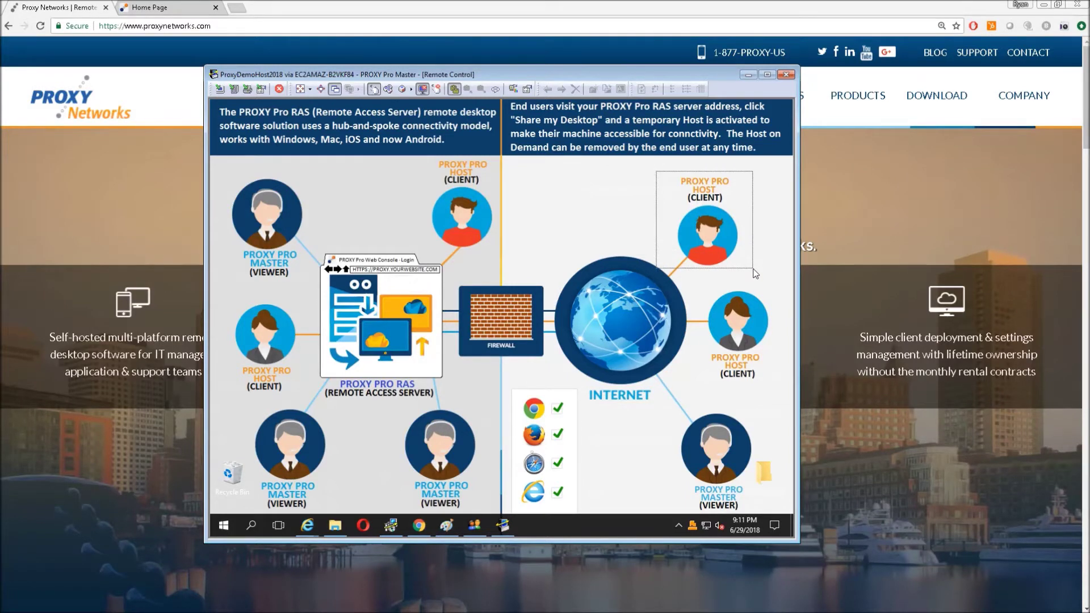
{"action": "left_click_drag", "start_coordinate": [753, 270], "coordinate": [755, 275]}
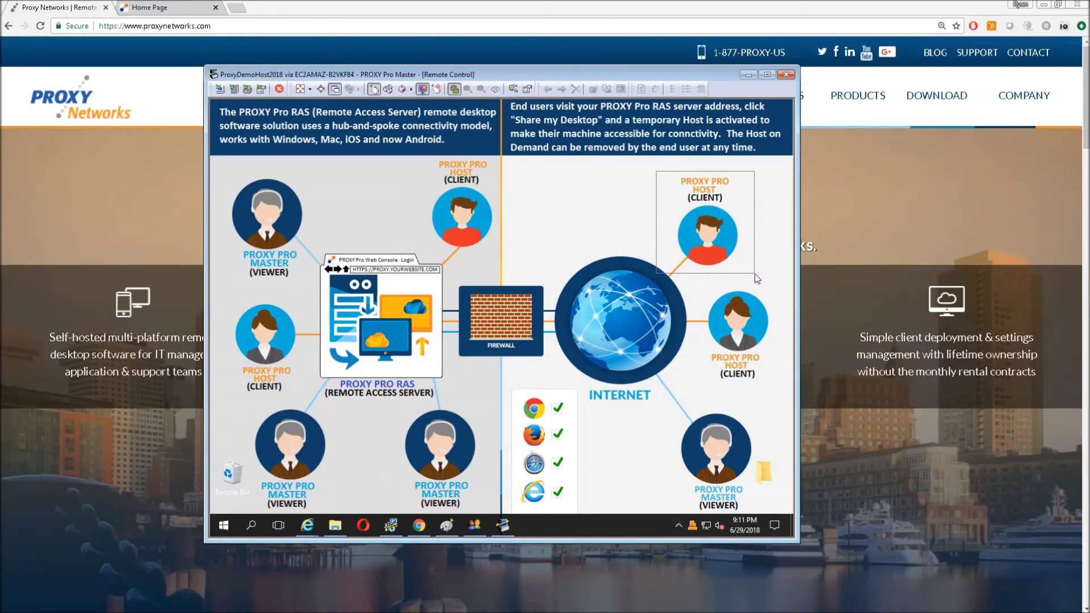
{"action": "left_click_drag", "start_coordinate": [757, 278], "coordinate": [754, 283]}
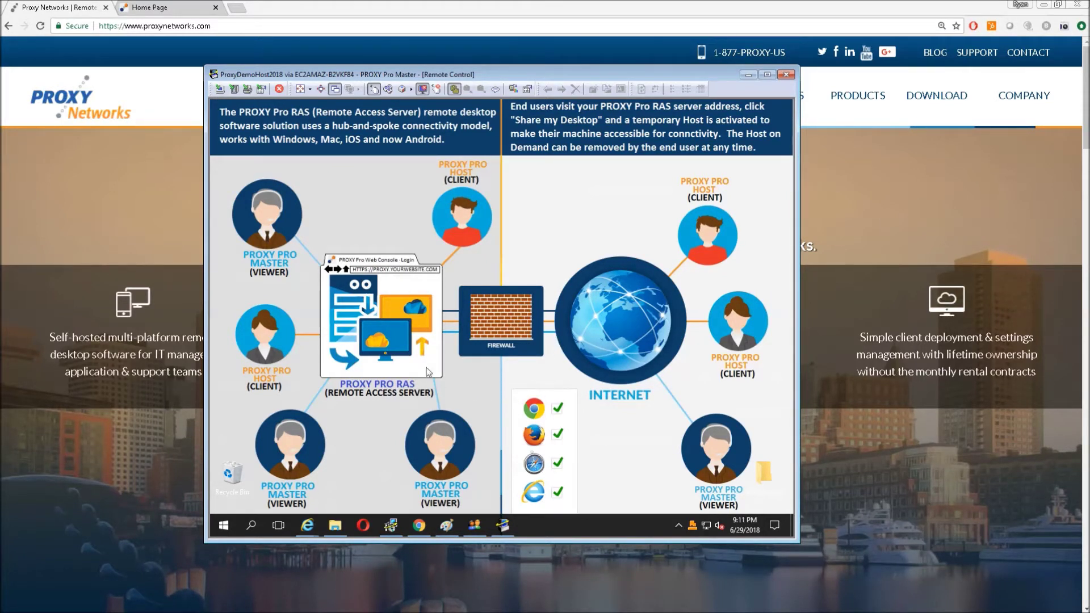
- Outline the PROXY PRO MASTER viewer figure and the PROXY PRO RAS server graphic
{"action": "left_click_drag", "start_coordinate": [213, 171], "coordinate": [322, 287]}
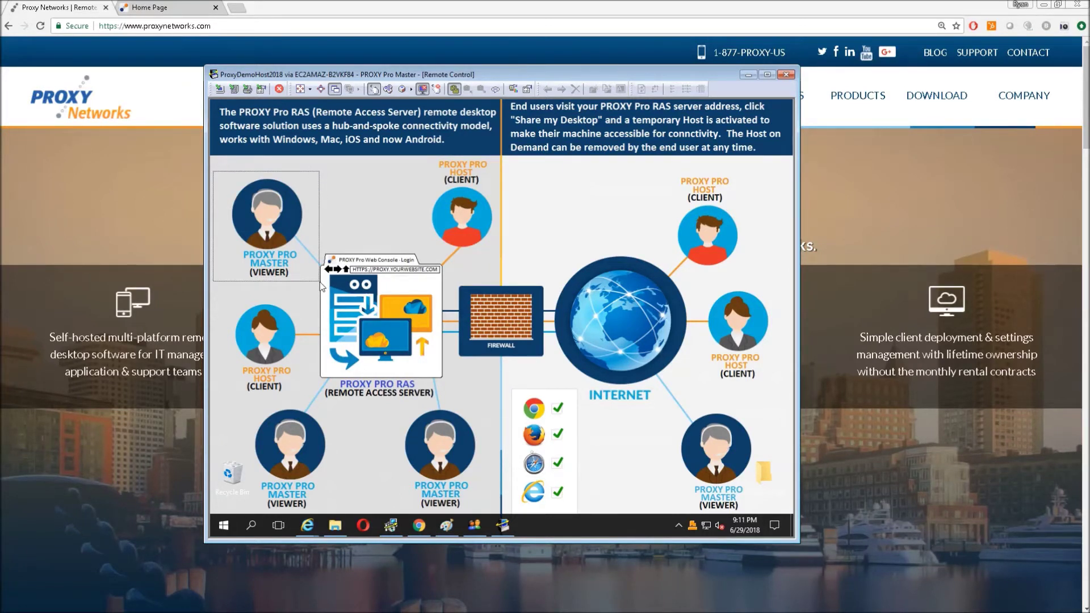
{"action": "left_click_drag", "start_coordinate": [322, 287], "coordinate": [322, 287]}
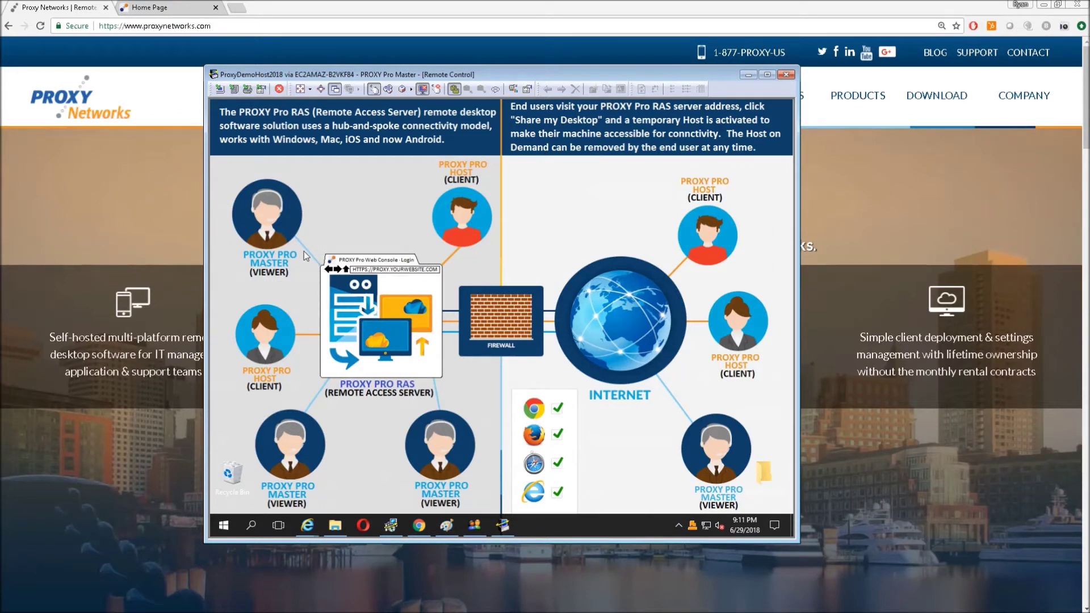
{"action": "left_click_drag", "start_coordinate": [305, 249], "coordinate": [455, 404]}
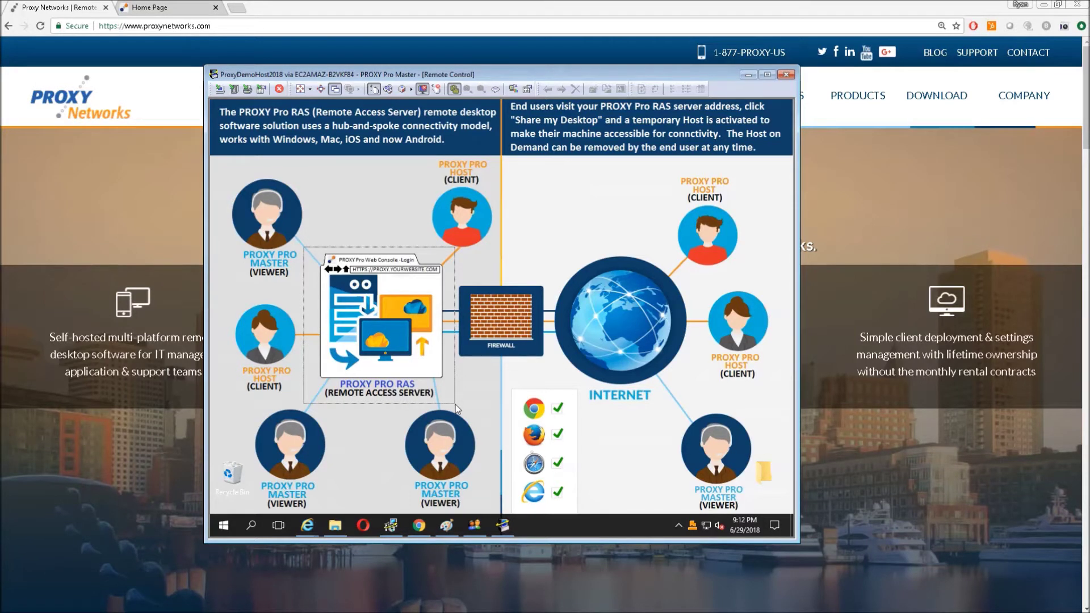
{"action": "left_click_drag", "start_coordinate": [456, 404], "coordinate": [459, 404]}
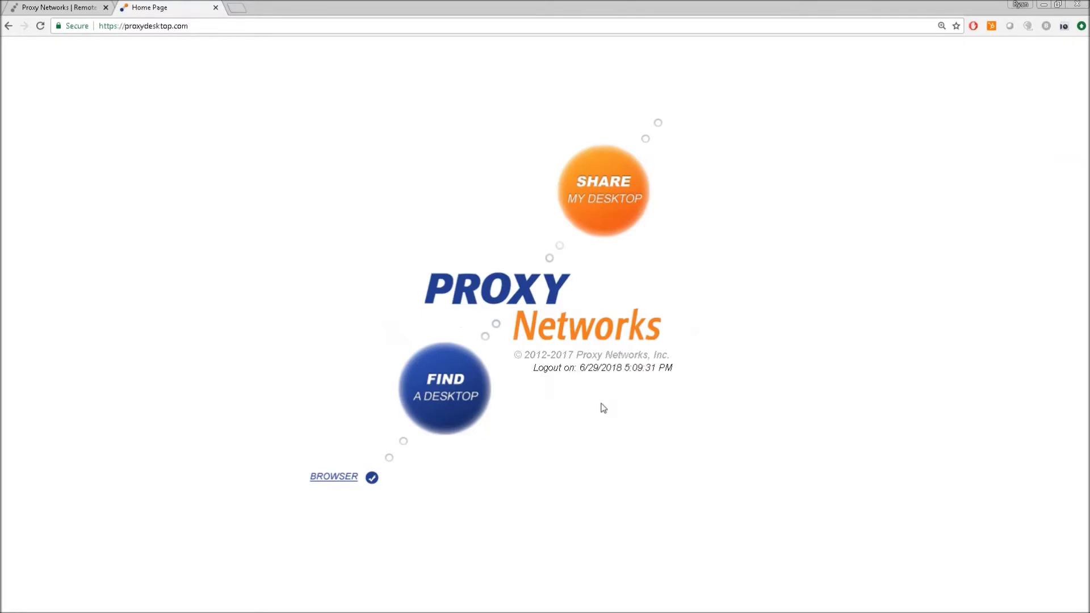
- Log in to Find A Desktop with Windows, then choose the proxydesktop.onmicrosoft.com Azure AD sign-in
{"action": "right_click", "coordinate": [699, 209]}
{"action": "left_click", "coordinate": [704, 196]}
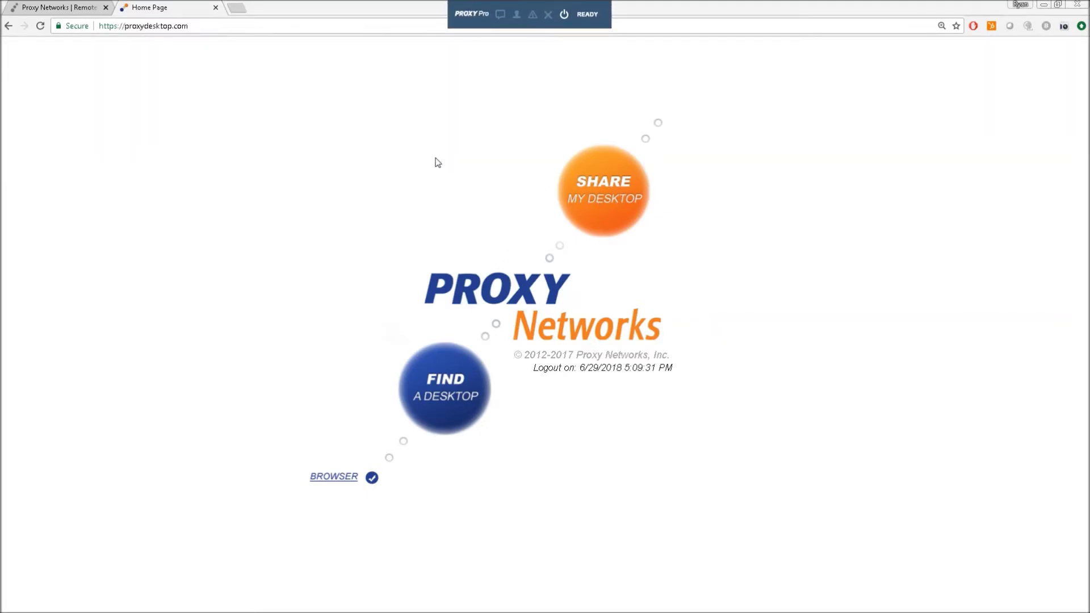
{"action": "left_click", "coordinate": [444, 419]}
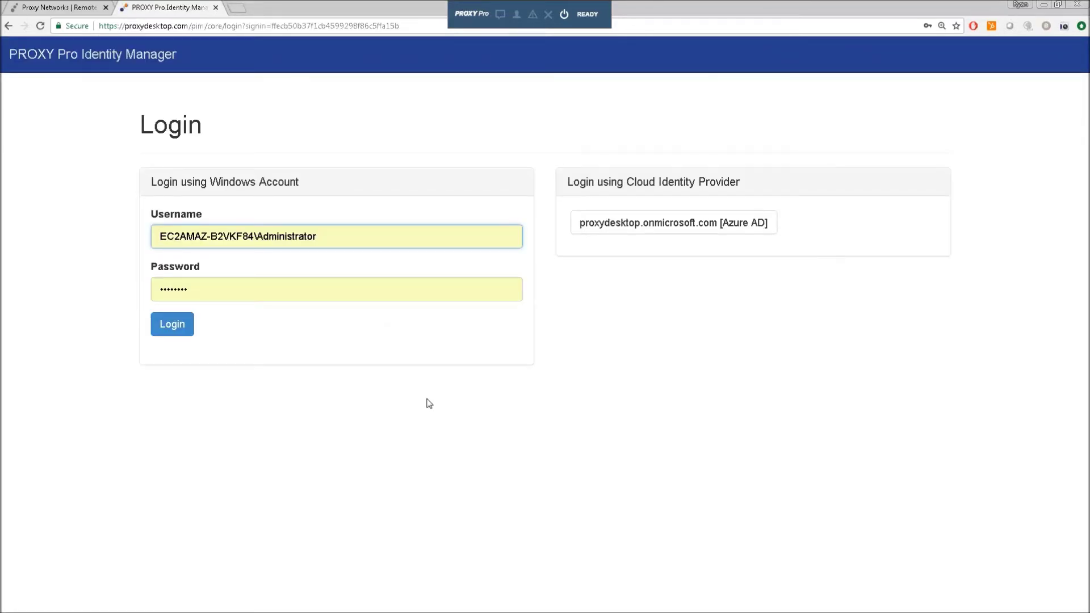
{"action": "left_click", "coordinate": [182, 322]}
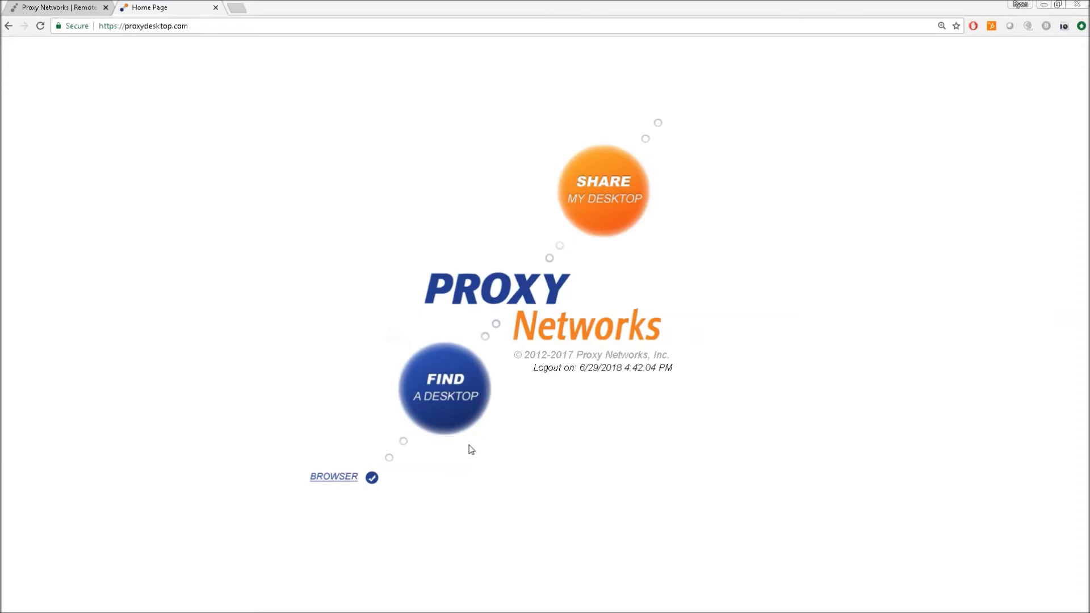
{"action": "left_click", "coordinate": [443, 415]}
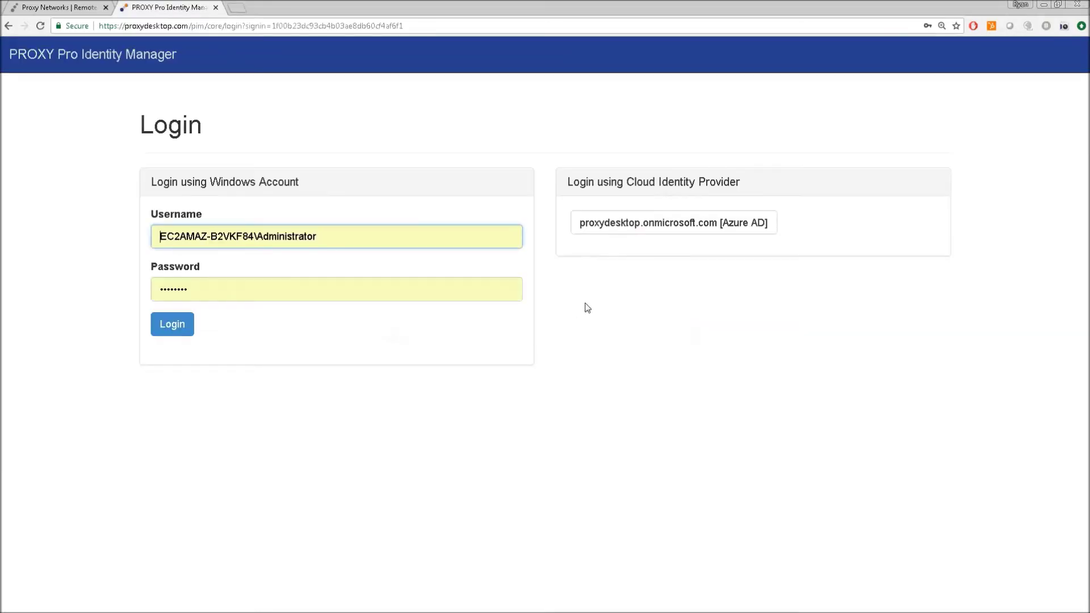
{"action": "left_click", "coordinate": [620, 231]}
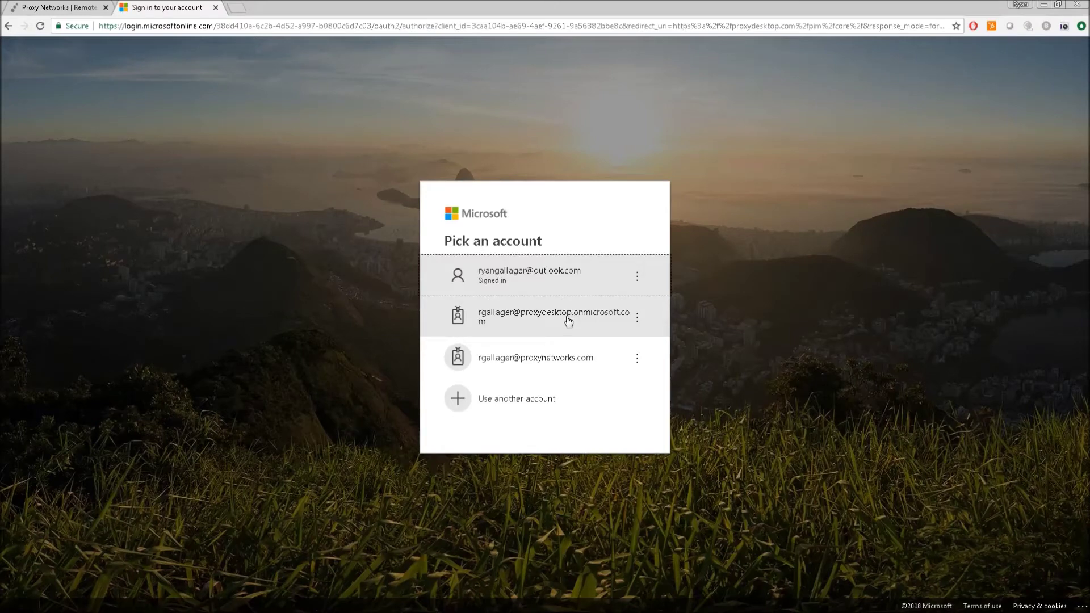
- Pick the organisation account and submit its password
{"action": "left_click", "coordinate": [568, 321]}
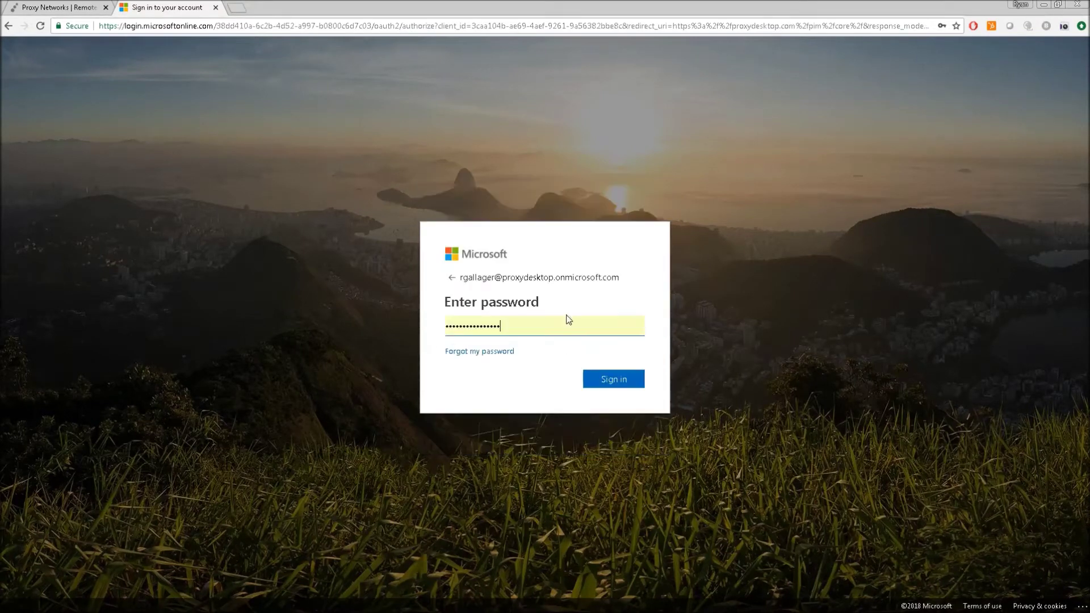
{"action": "left_click", "coordinate": [518, 330]}
{"action": "type", "text": "•••••••••••"}
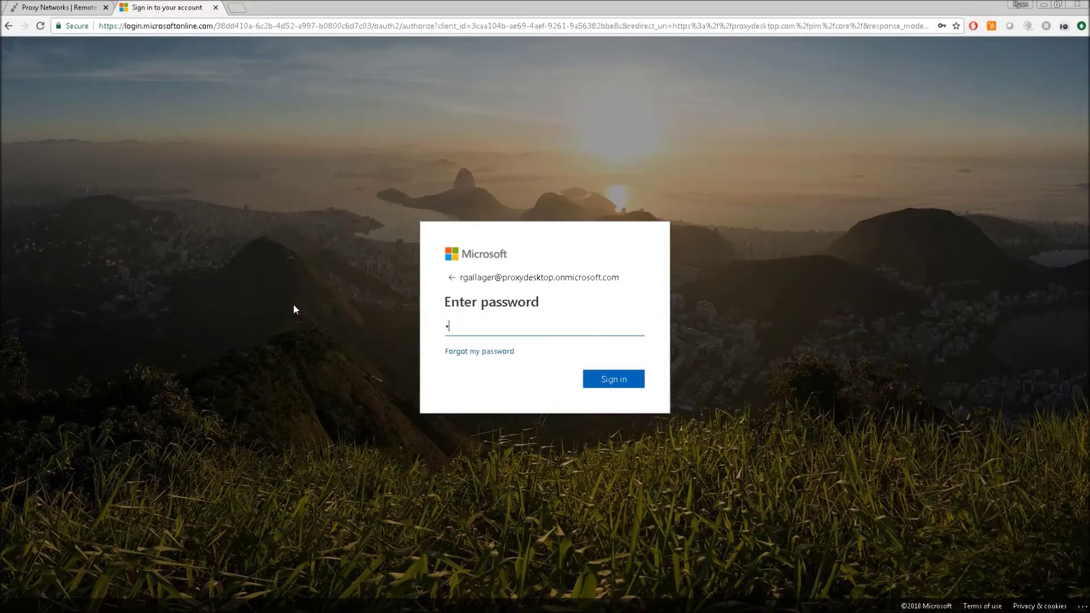
{"action": "type", "text": "•••••"}
{"action": "key", "text": "Return"}
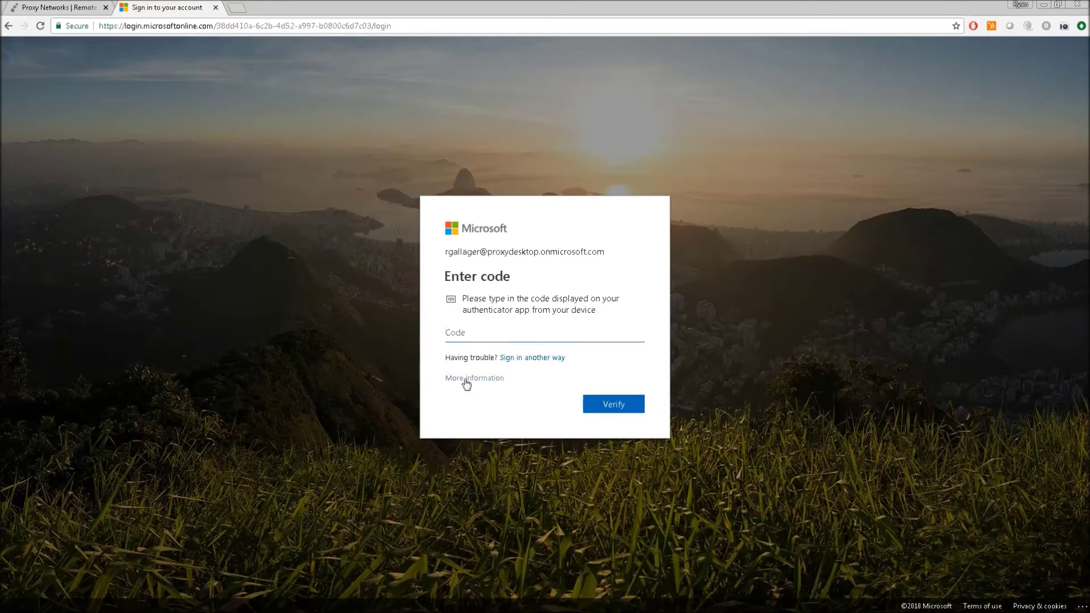
- Verify the sign-in with a code sent by text message
{"action": "left_click", "coordinate": [558, 359]}
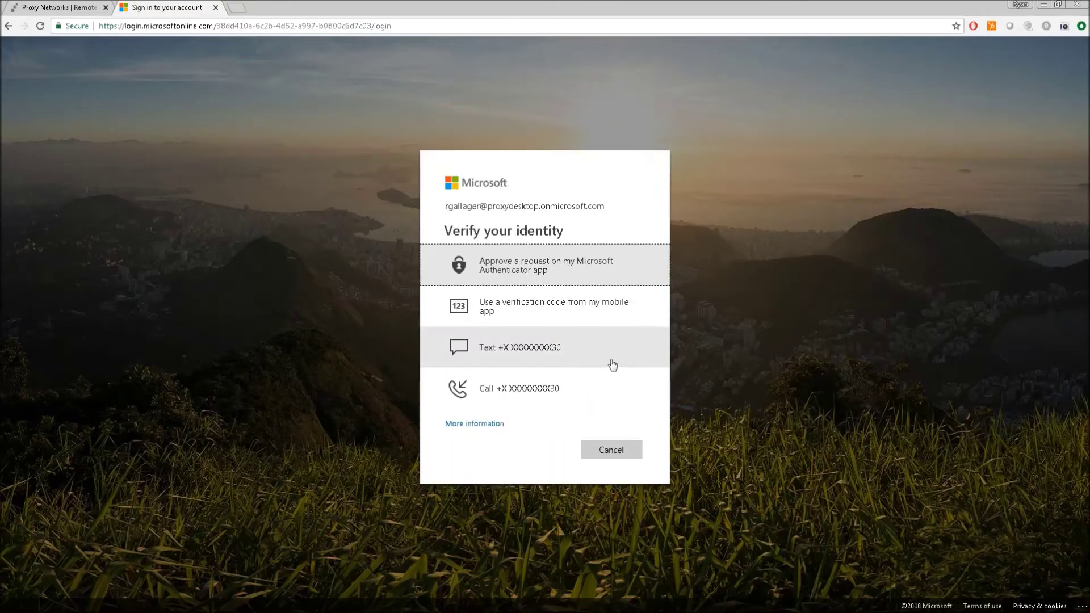
{"action": "left_click", "coordinate": [495, 351]}
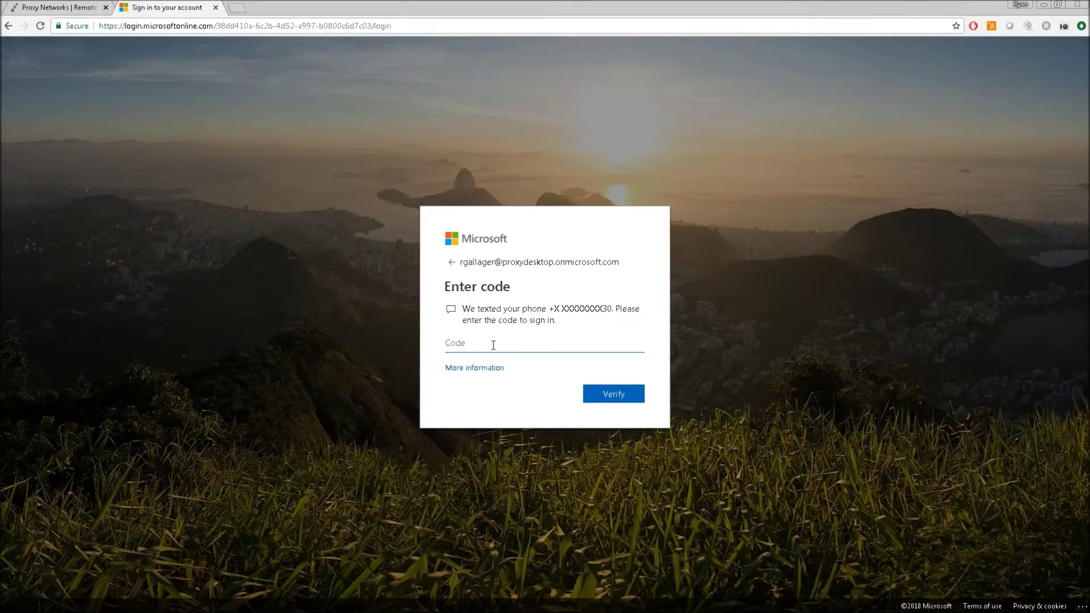
{"action": "left_click", "coordinate": [609, 399]}
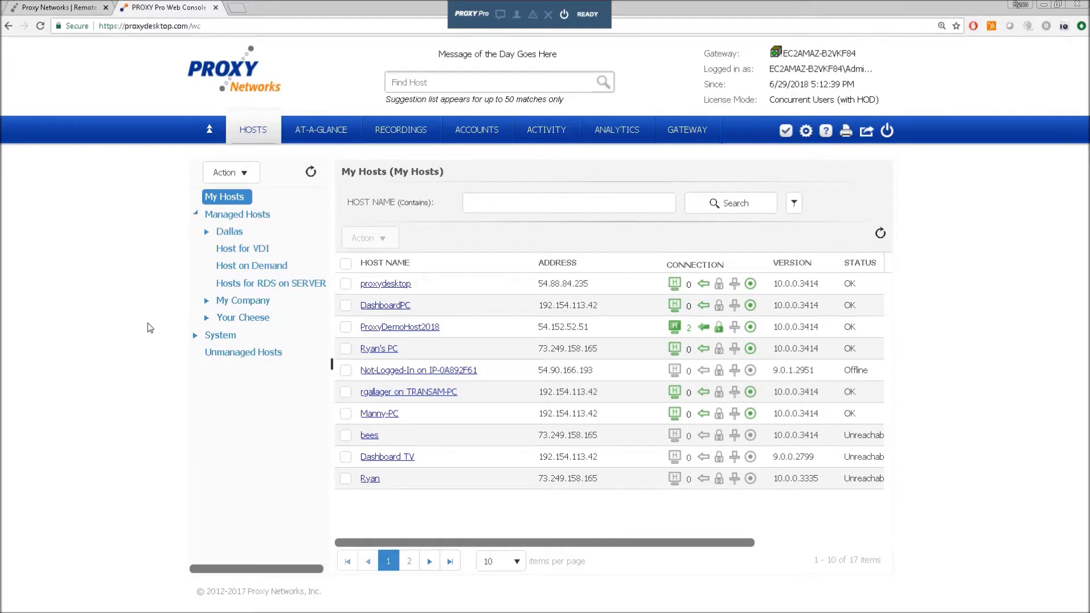
- List the Host on Demand group's hosts and connect to DELL123 in the browser
{"action": "left_click", "coordinate": [221, 268]}
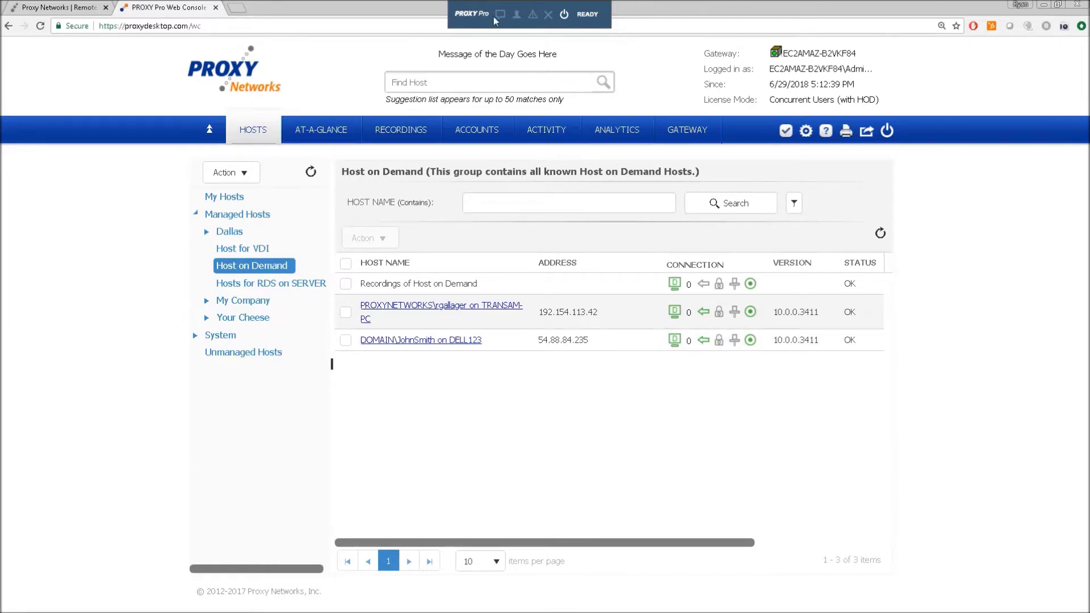
{"action": "left_click_drag", "start_coordinate": [487, 19], "coordinate": [458, 17]}
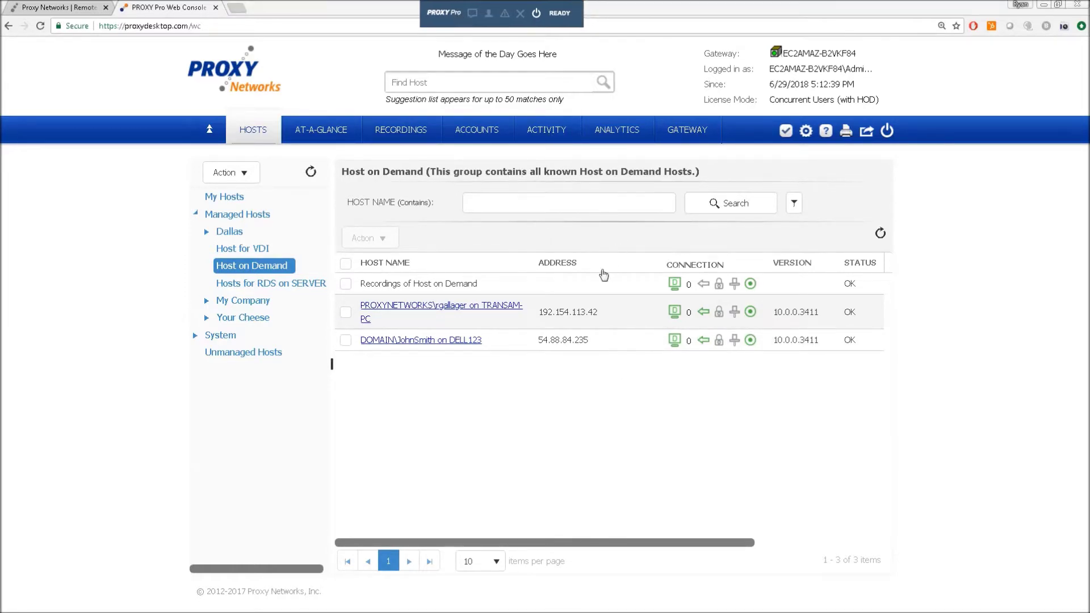
{"action": "right_click", "coordinate": [490, 343]}
{"action": "mouse_move", "coordinate": [520, 352]}
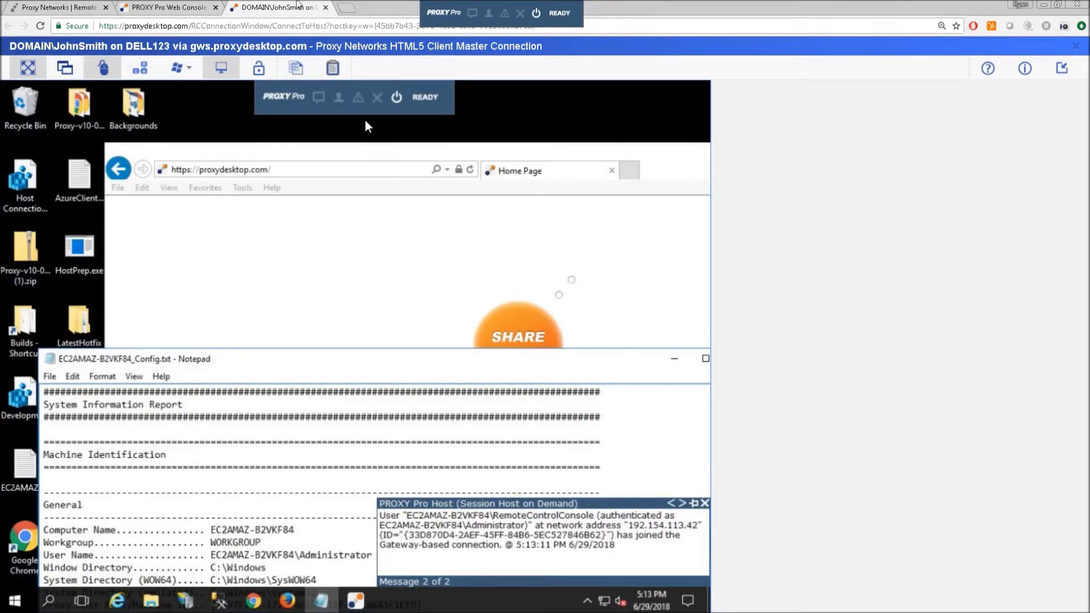
- Detach the remote session into its own narrower window and bring the web console forward
{"action": "left_click_drag", "start_coordinate": [278, 6], "coordinate": [190, 3]}
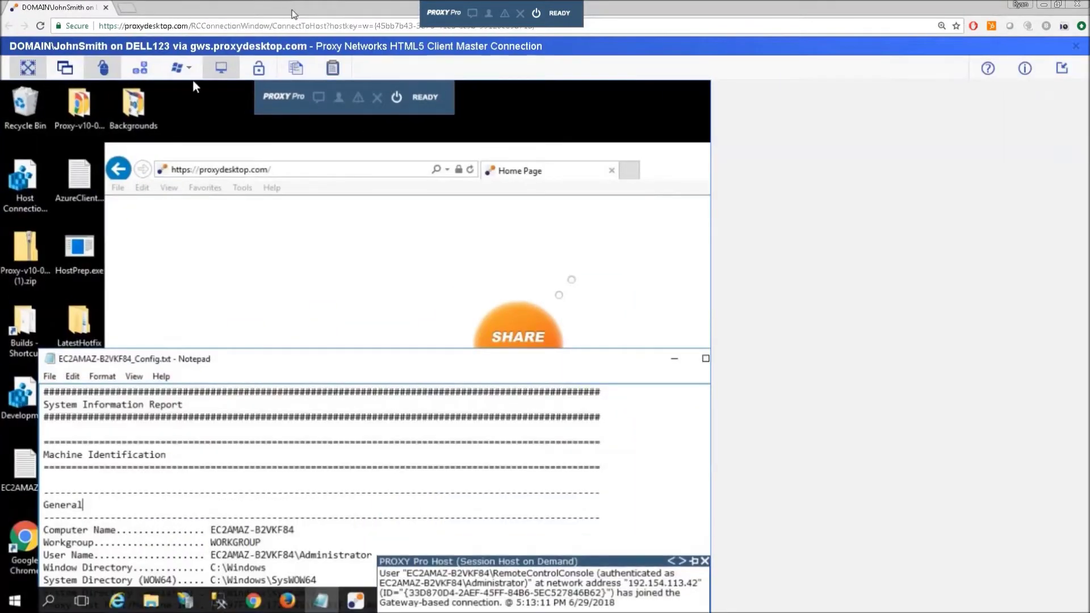
{"action": "left_click_drag", "start_coordinate": [192, 80], "coordinate": [249, 49]}
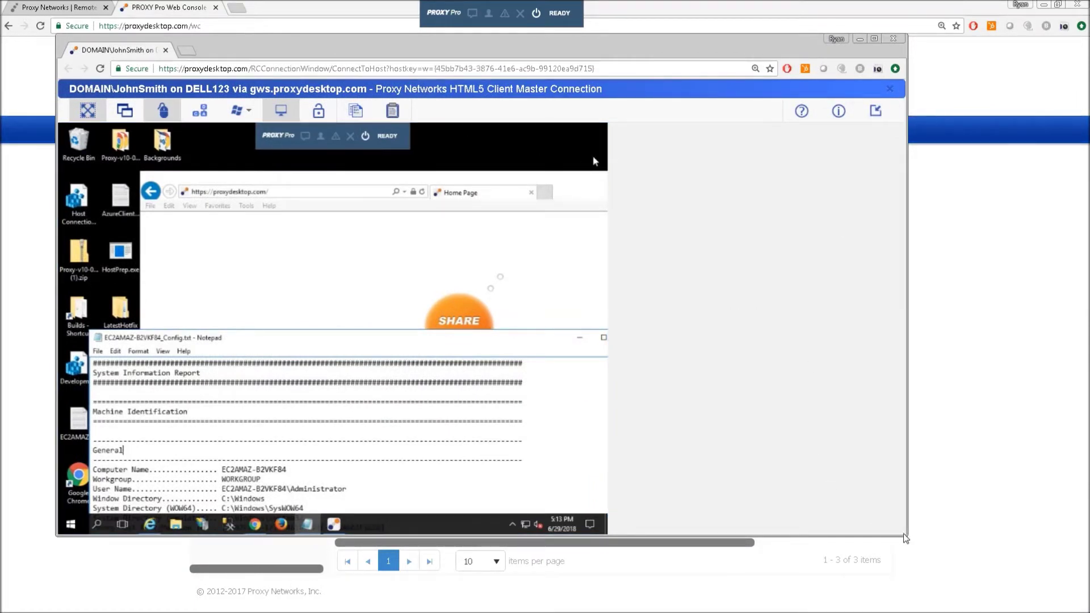
{"action": "left_click_drag", "start_coordinate": [905, 538], "coordinate": [714, 538]}
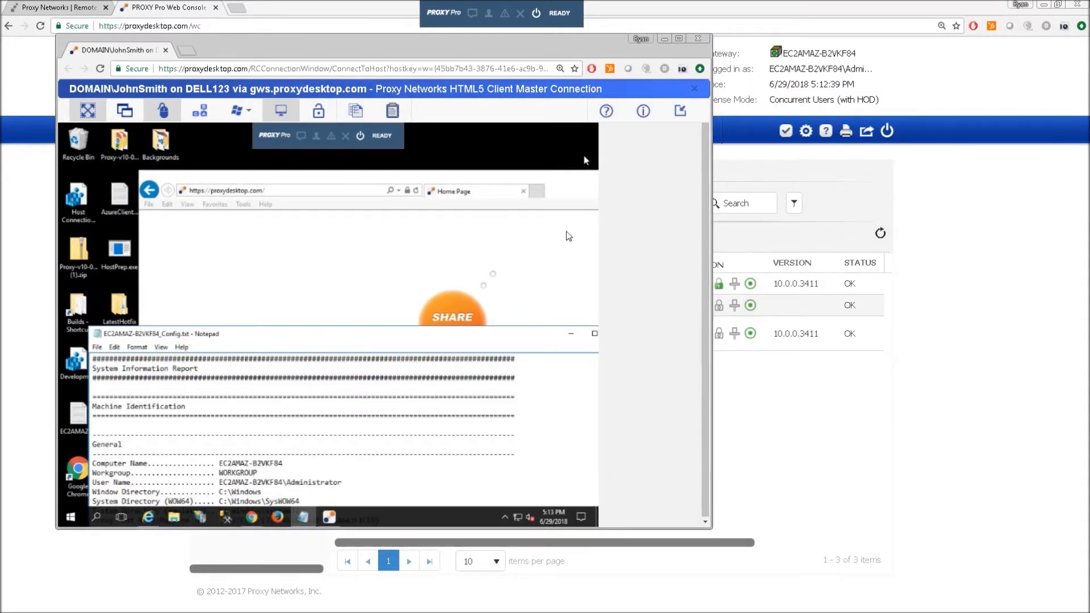
{"action": "left_click", "coordinate": [29, 198]}
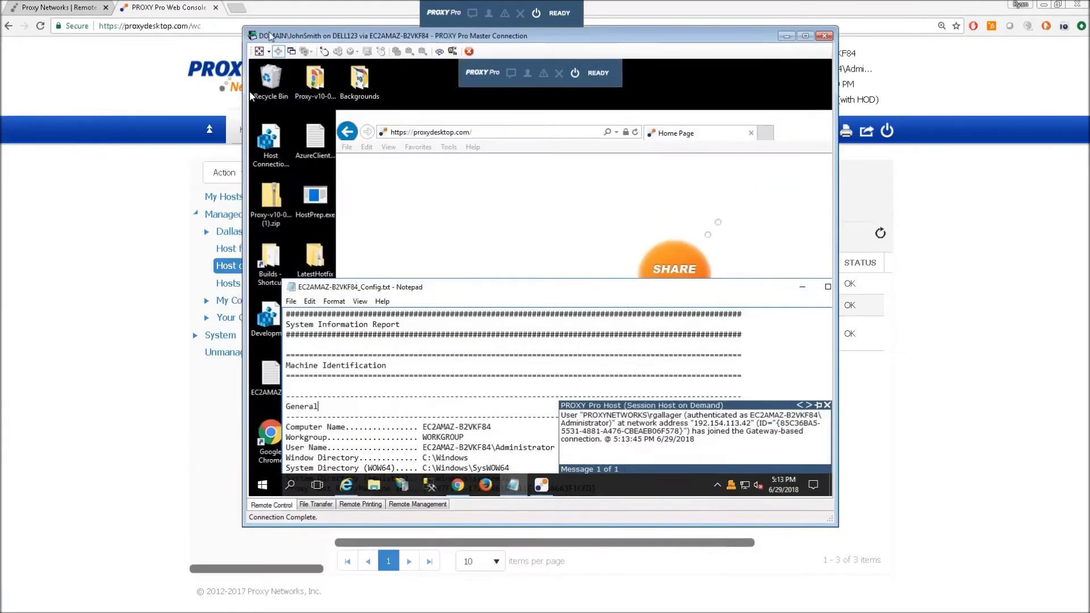
- Move the Master Connection window up-left and switch DELL123 to File Transfer
{"action": "left_click_drag", "start_coordinate": [270, 36], "coordinate": [207, 50]}
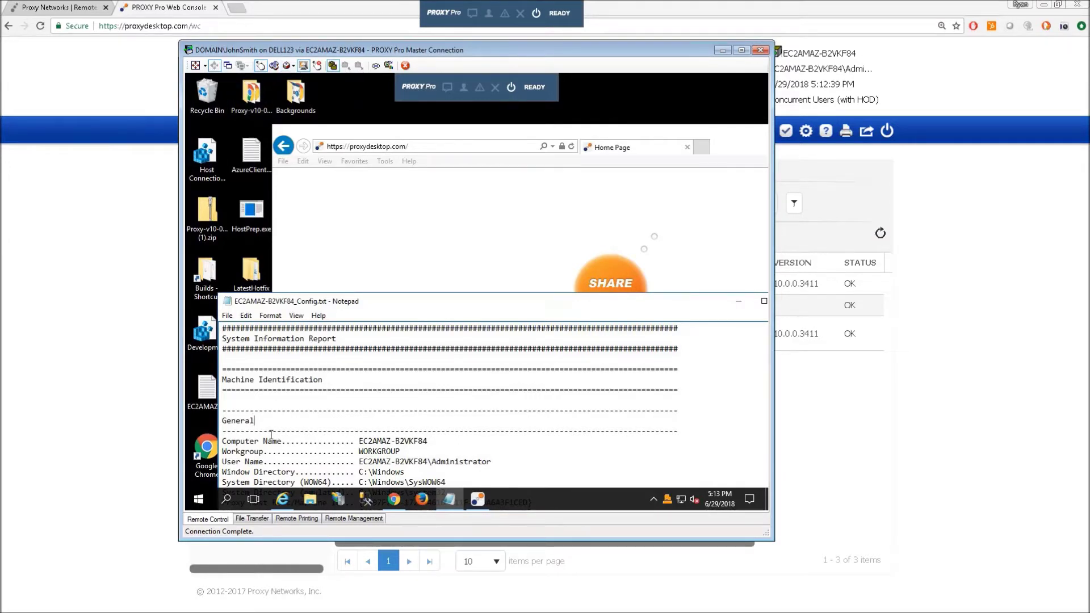
{"action": "left_click", "coordinate": [254, 519]}
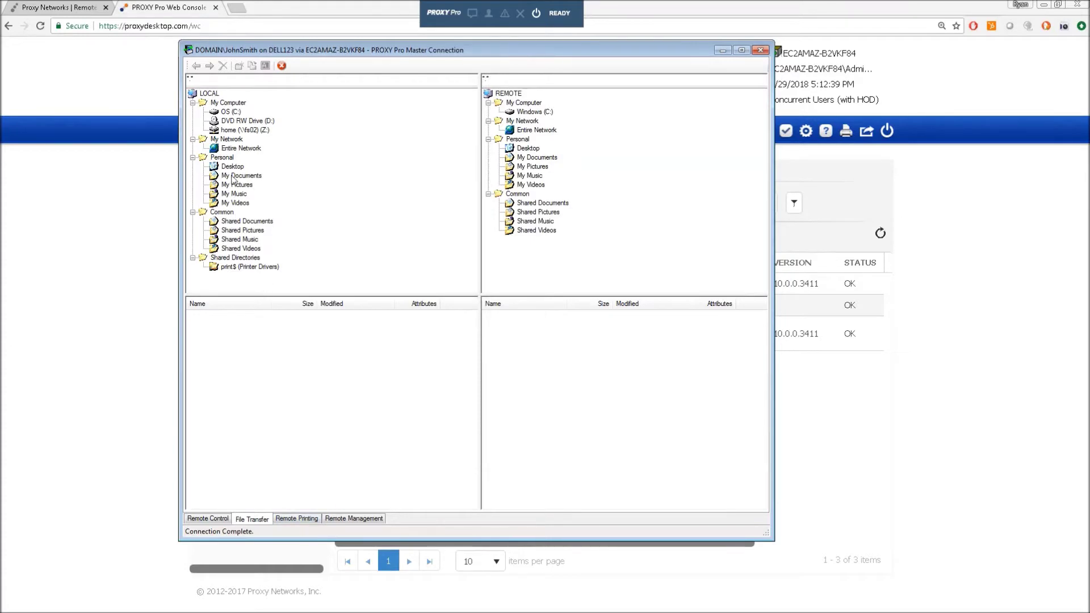
- Browse the local and remote Desktop folders, check Remote Printing, then go to Remote Management
{"action": "left_click", "coordinate": [233, 166]}
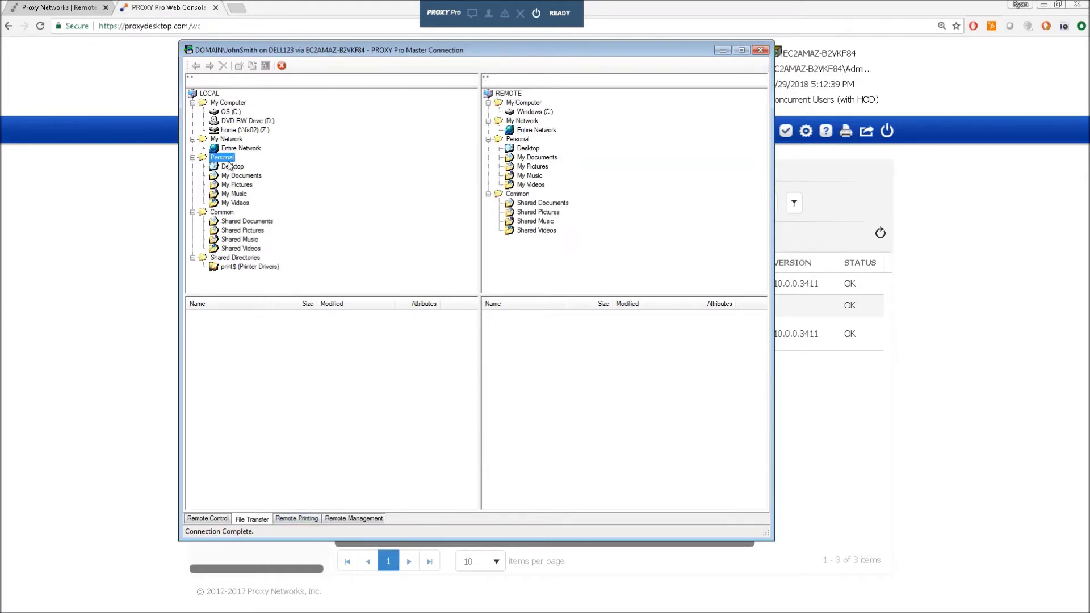
{"action": "left_click", "coordinate": [527, 148]}
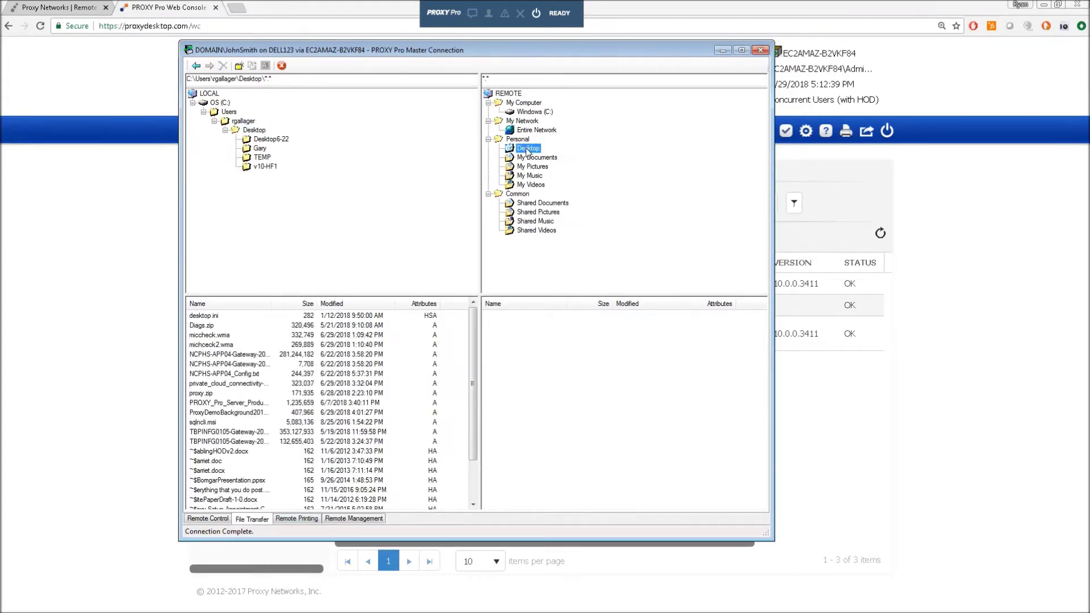
{"action": "left_click", "coordinate": [305, 520]}
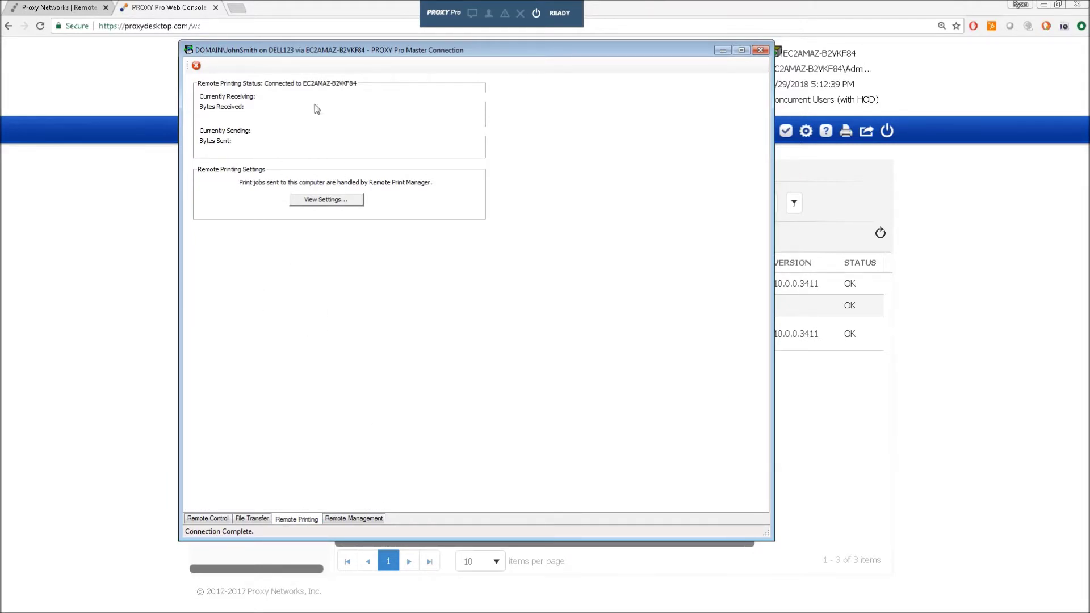
{"action": "left_click", "coordinate": [364, 519]}
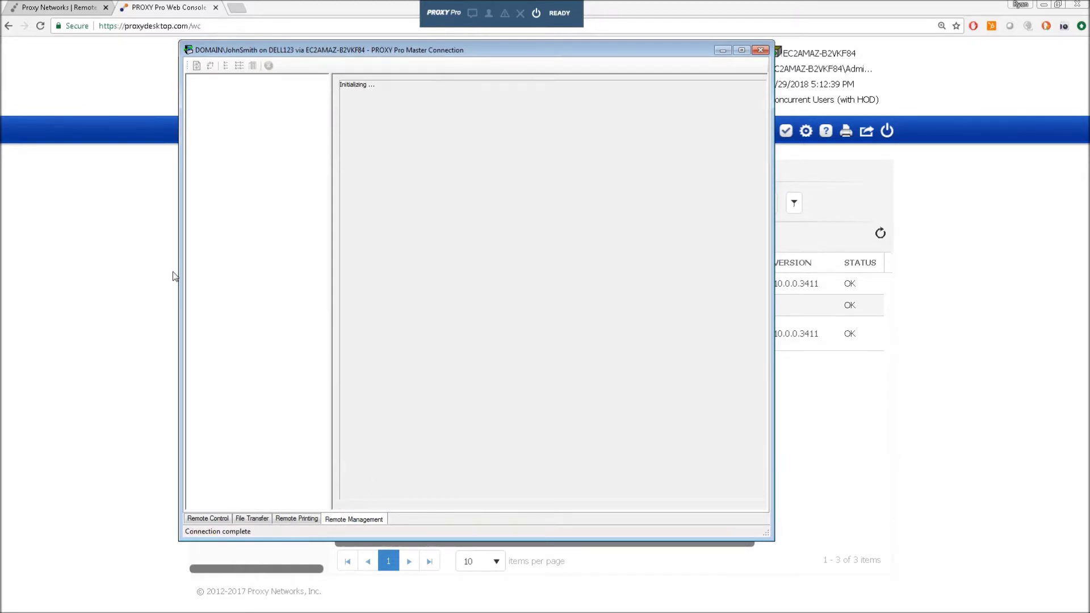
- Expand Remote Computer Management and its Power, Registry, Process, Service, Account and Event managers
{"action": "left_click", "coordinate": [192, 78]}
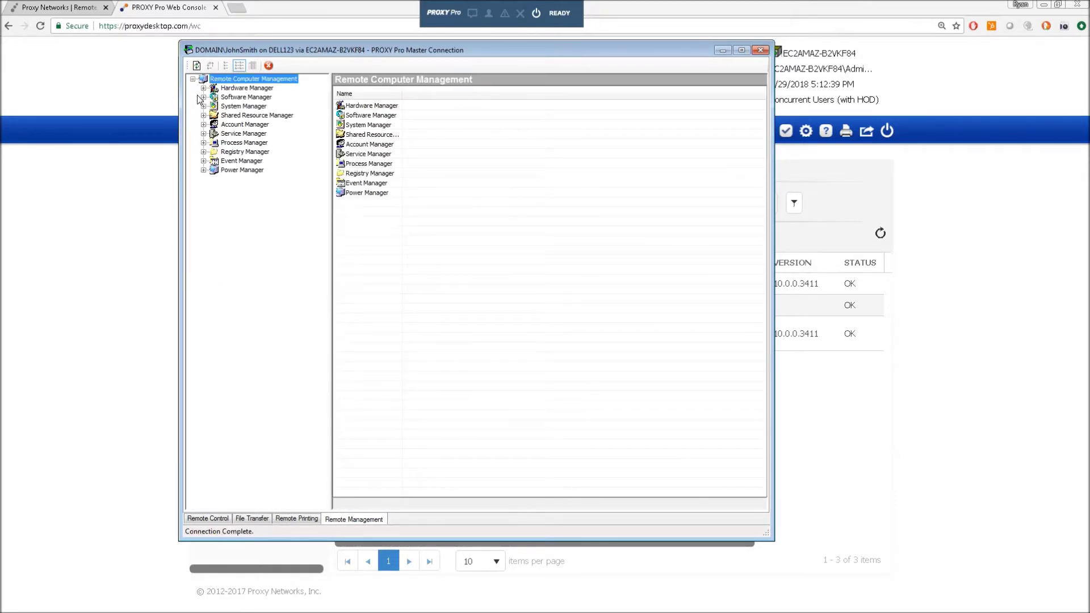
{"action": "left_click", "coordinate": [203, 170]}
{"action": "left_click", "coordinate": [203, 152]}
{"action": "left_click", "coordinate": [203, 143]}
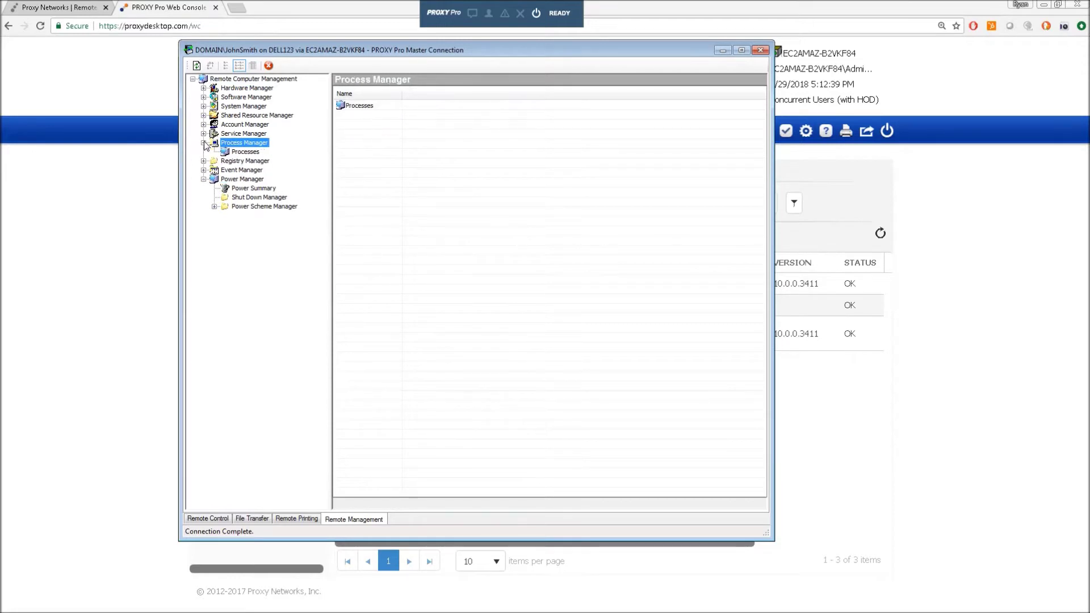
{"action": "left_click", "coordinate": [203, 133]}
{"action": "left_click", "coordinate": [204, 124]}
{"action": "left_click", "coordinate": [203, 207]}
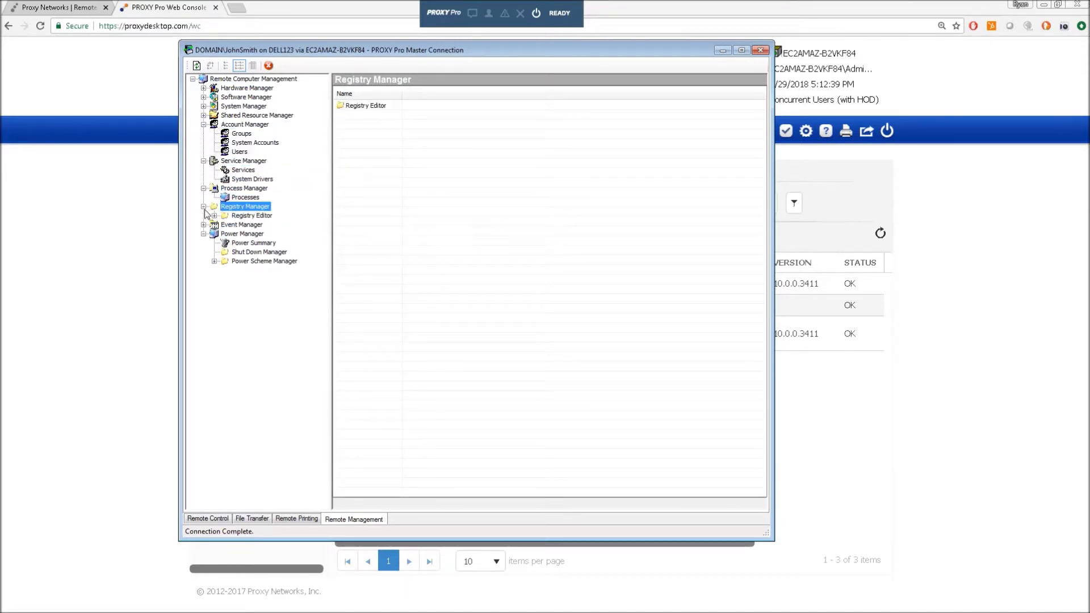
{"action": "left_click", "coordinate": [203, 207]}
{"action": "left_click", "coordinate": [203, 216]}
{"action": "left_click", "coordinate": [204, 206]}
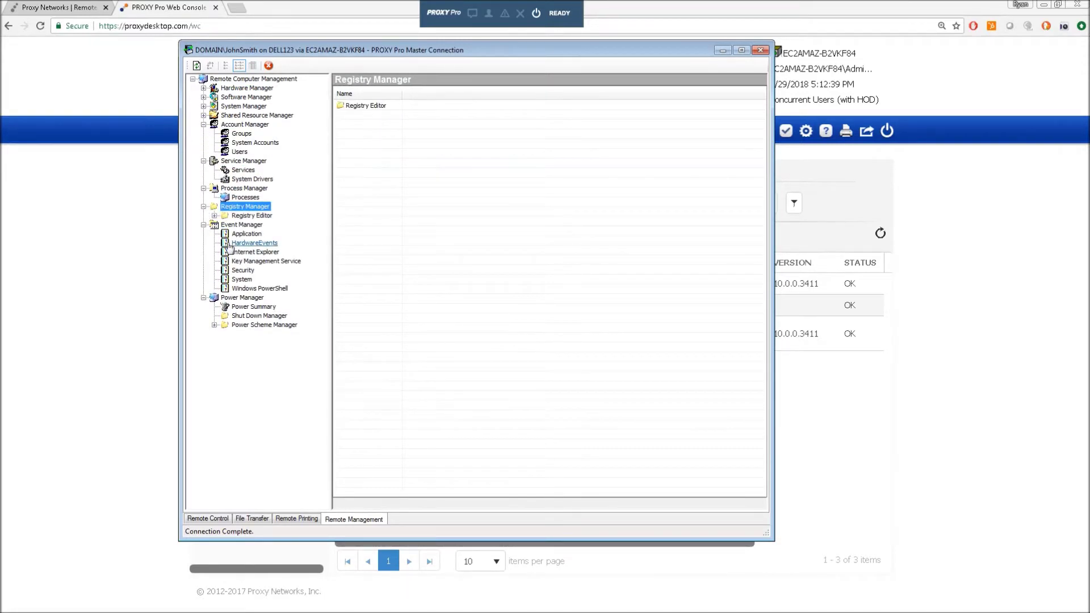
- Review the Application log's 5:13:11 PM event, glance at Remote Control, then open Services
{"action": "left_click", "coordinate": [247, 233]}
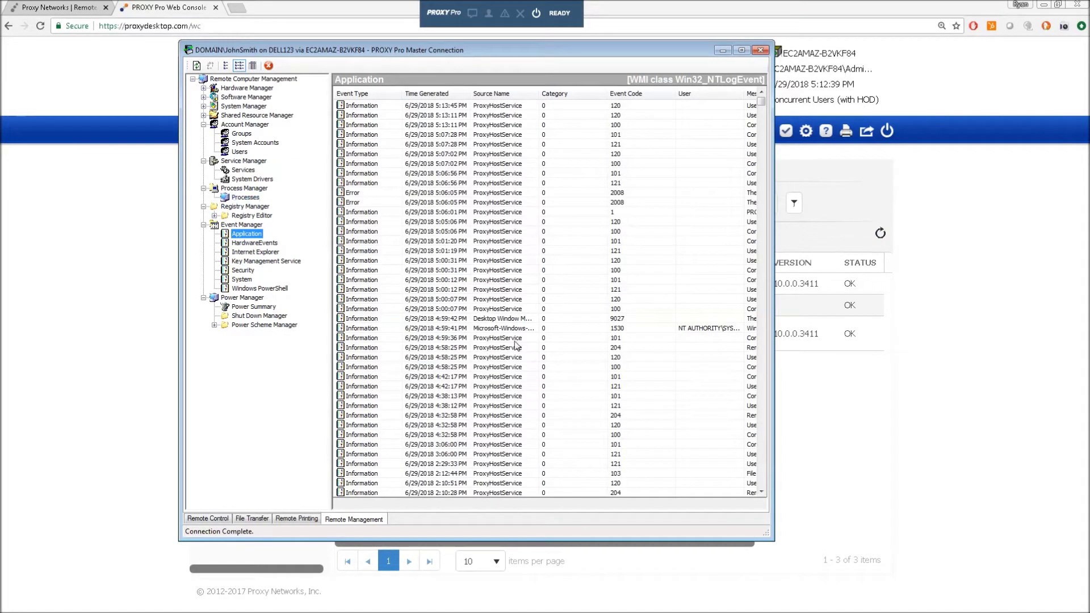
{"action": "left_click", "coordinate": [446, 117]}
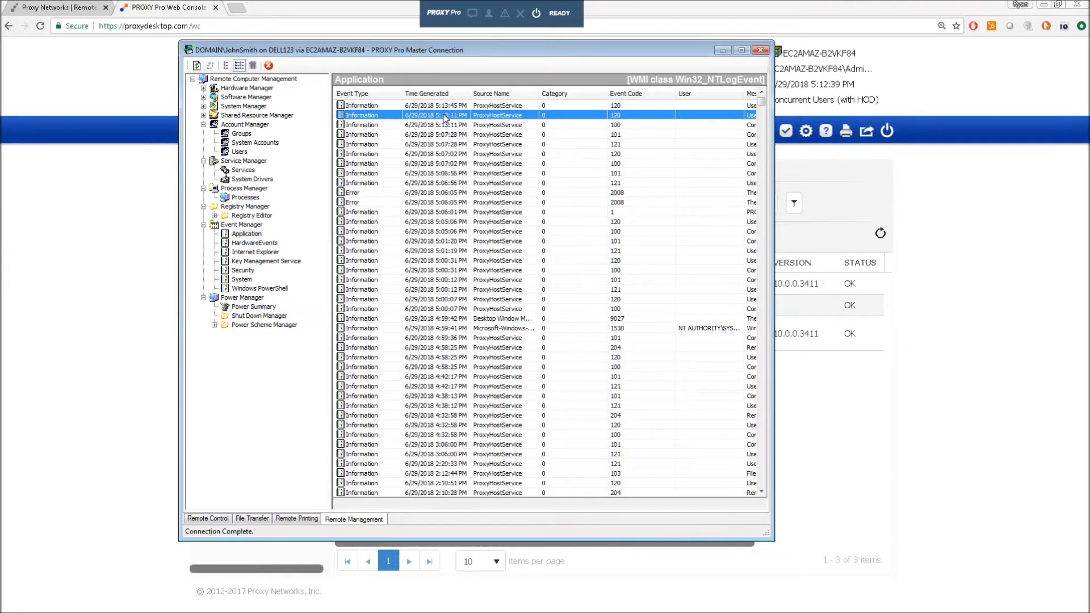
{"action": "left_click", "coordinate": [208, 518]}
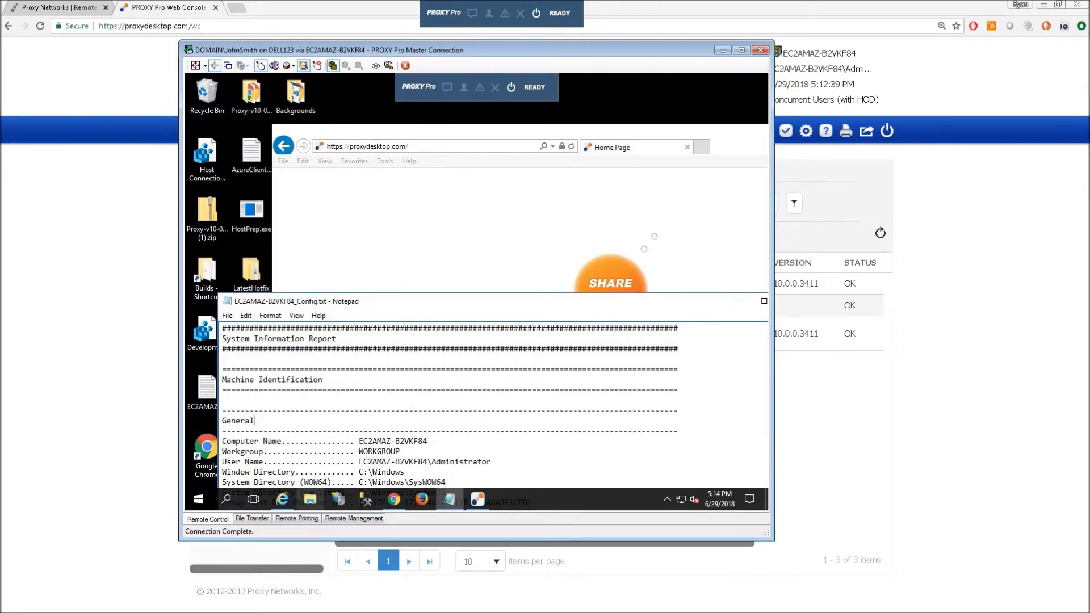
{"action": "left_click", "coordinate": [365, 520]}
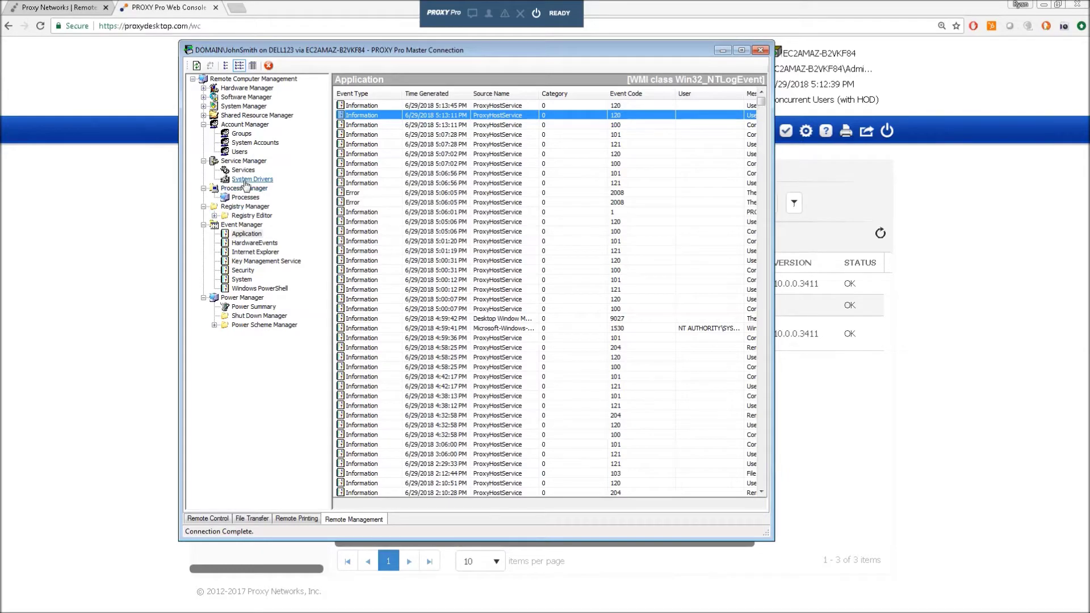
{"action": "left_click", "coordinate": [244, 171]}
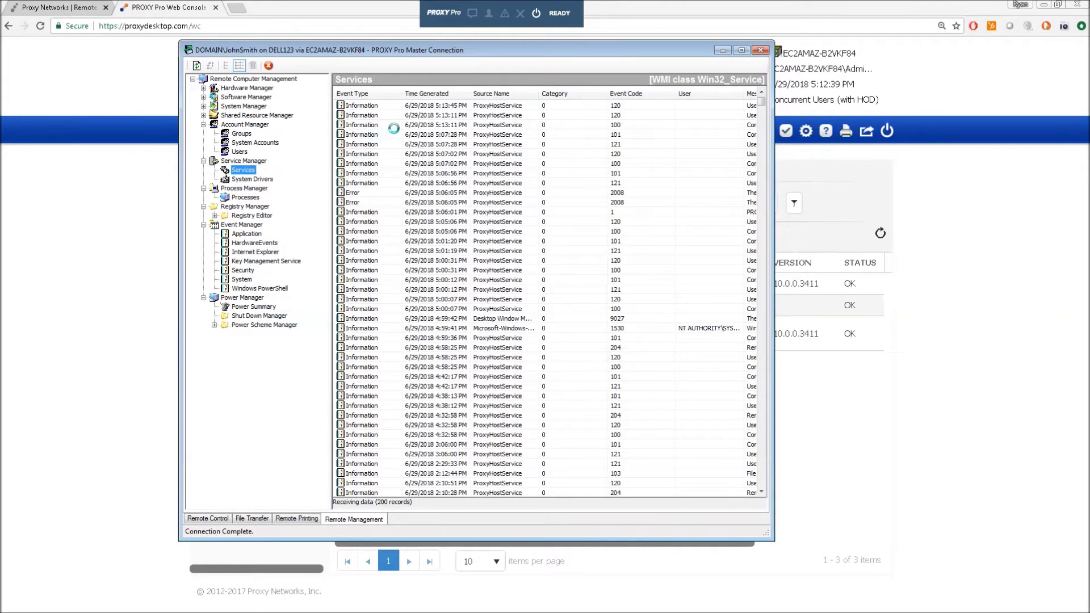
- Check actions for the Appinfo, AWSLiteAgent and CDPSvc services, view Users, and expand Hardware Manager
{"action": "right_click", "coordinate": [444, 156]}
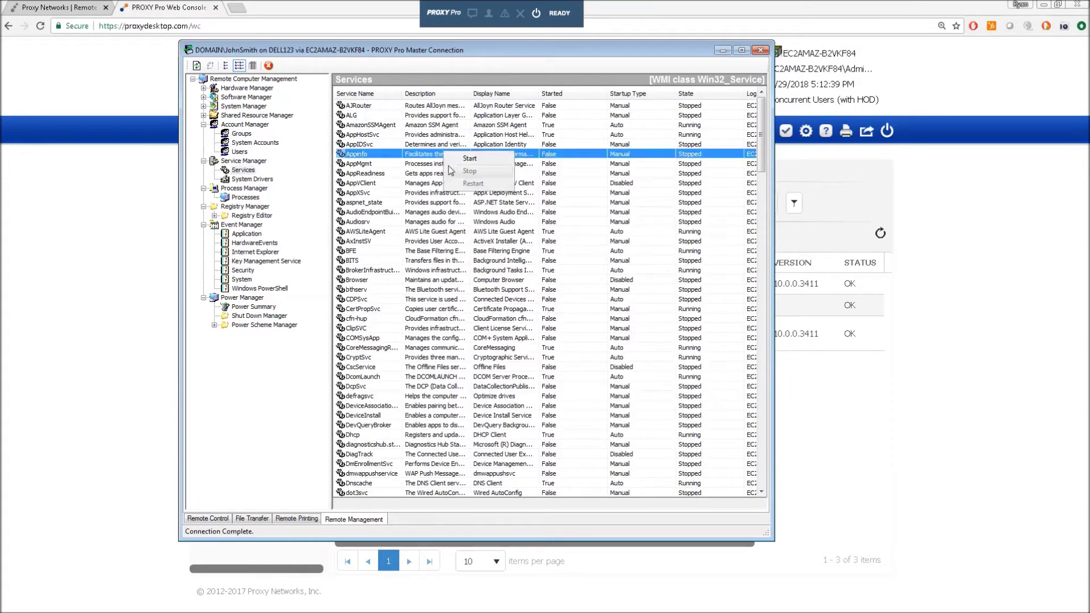
{"action": "right_click", "coordinate": [441, 232]}
{"action": "right_click", "coordinate": [448, 299]}
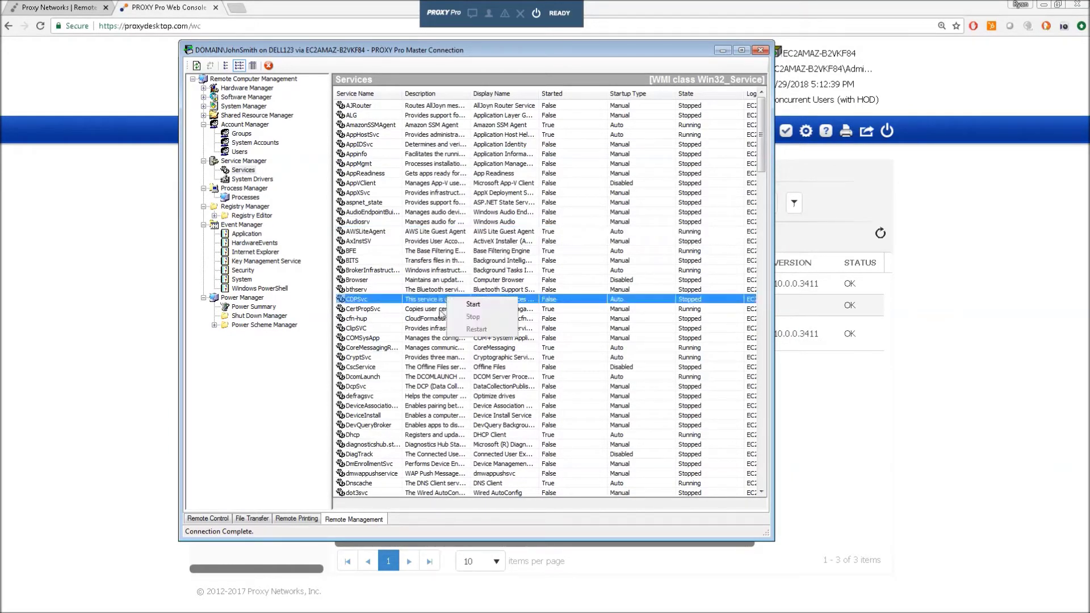
{"action": "left_click", "coordinate": [241, 152]}
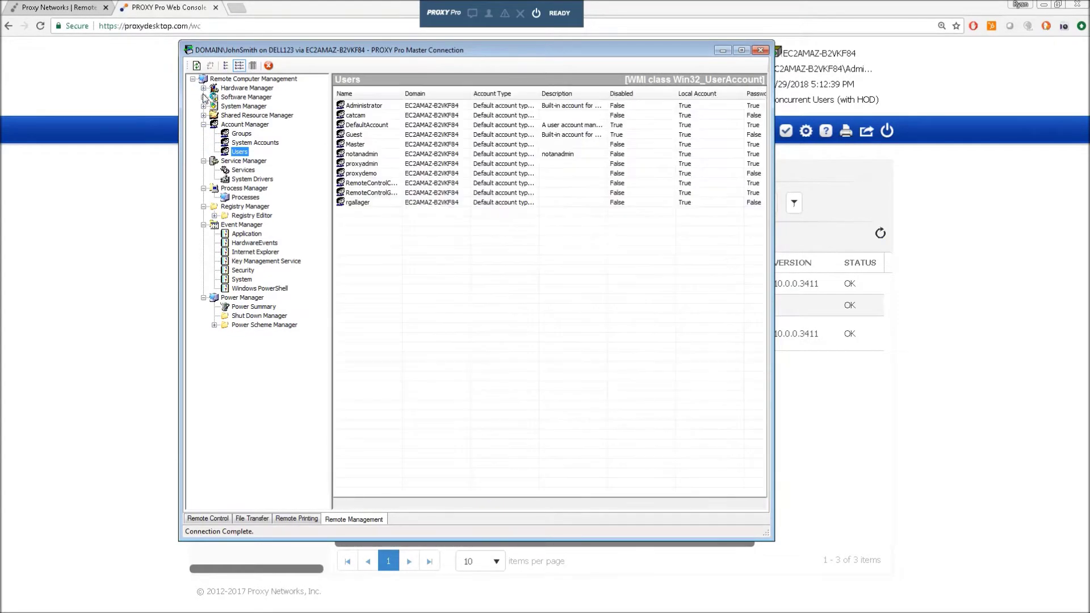
{"action": "left_click", "coordinate": [204, 97]}
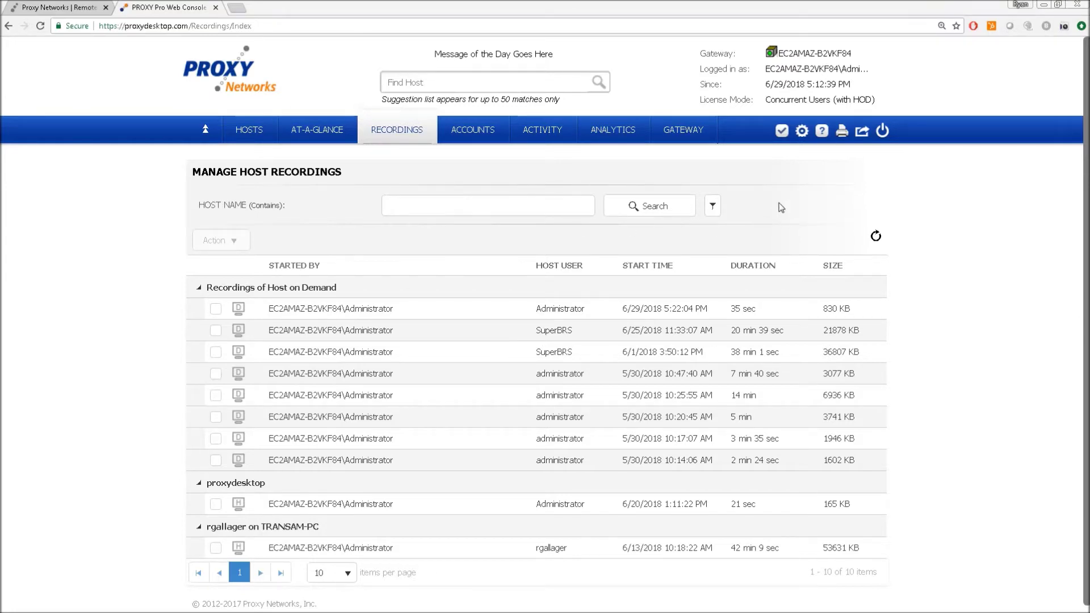
- Show the advanced recording filters and try the Started By Authority, Started By and Host Name fields
{"action": "left_click", "coordinate": [712, 206]}
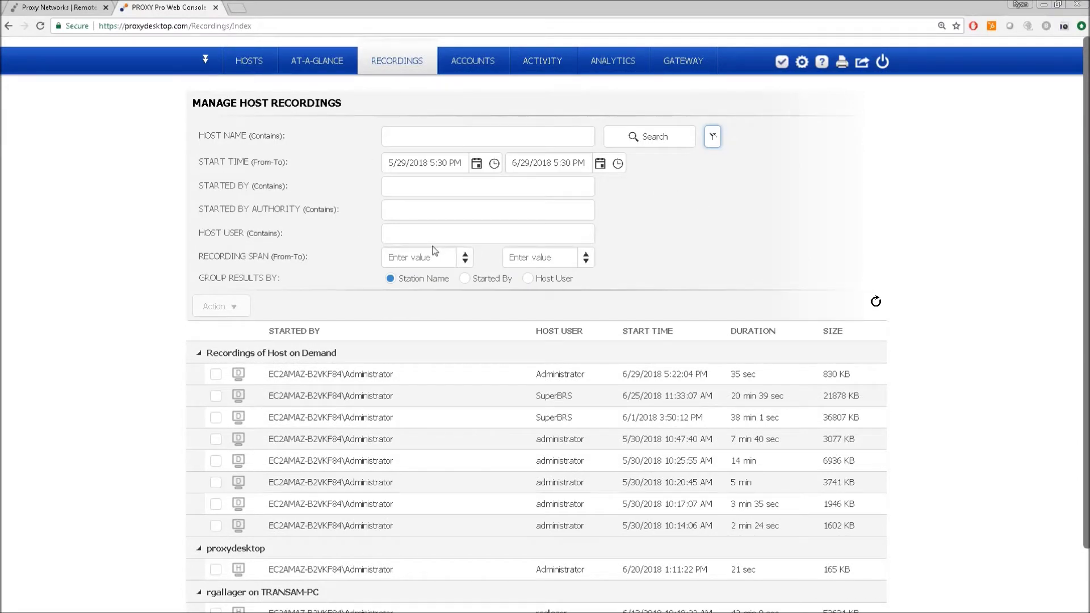
{"action": "left_click", "coordinate": [422, 206]}
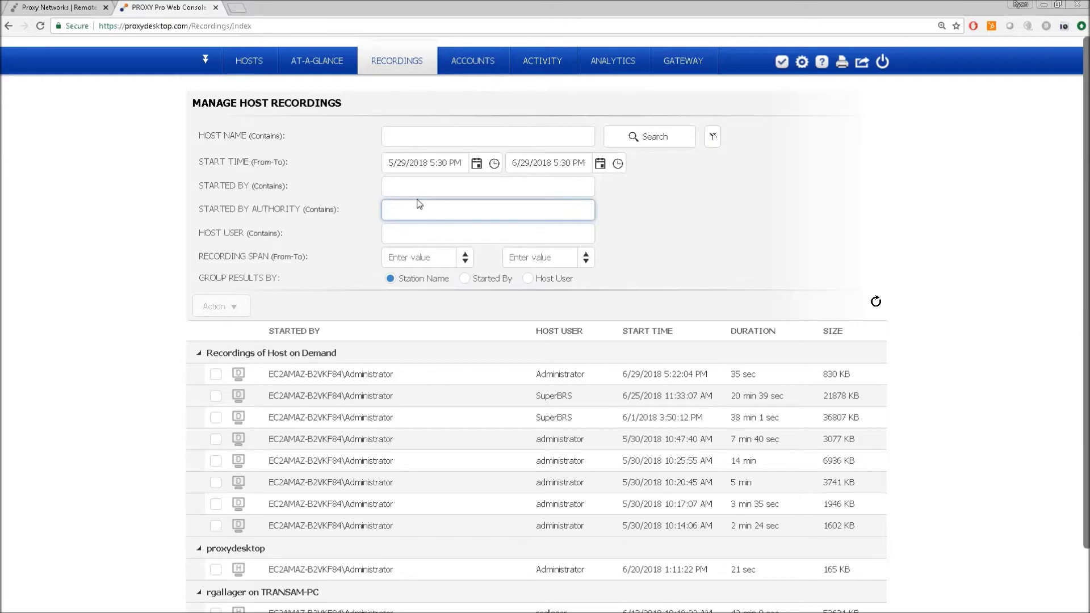
{"action": "left_click", "coordinate": [434, 185]}
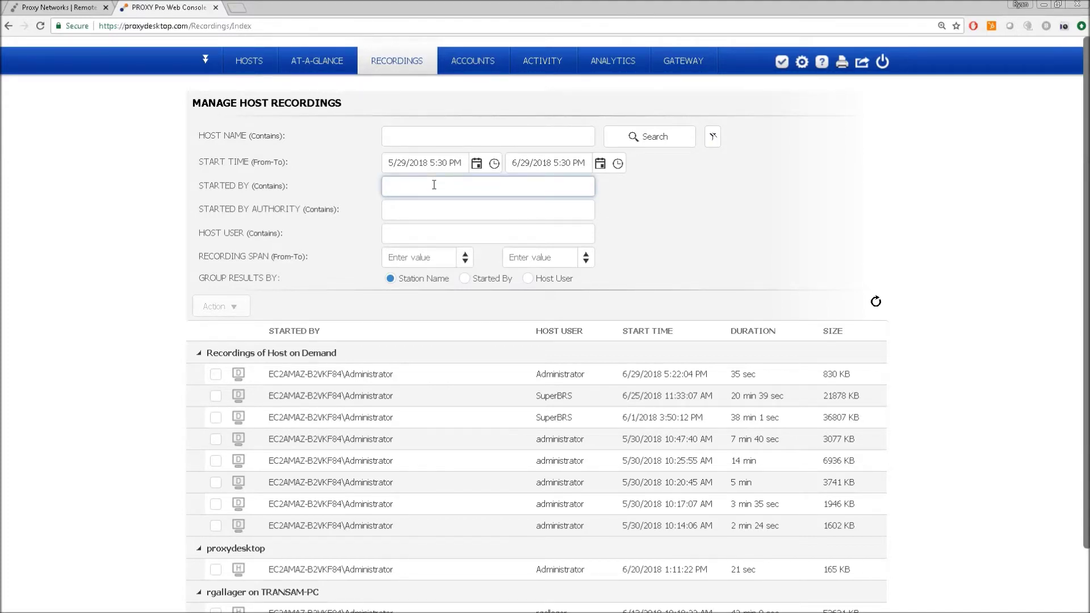
{"action": "left_click", "coordinate": [441, 137]}
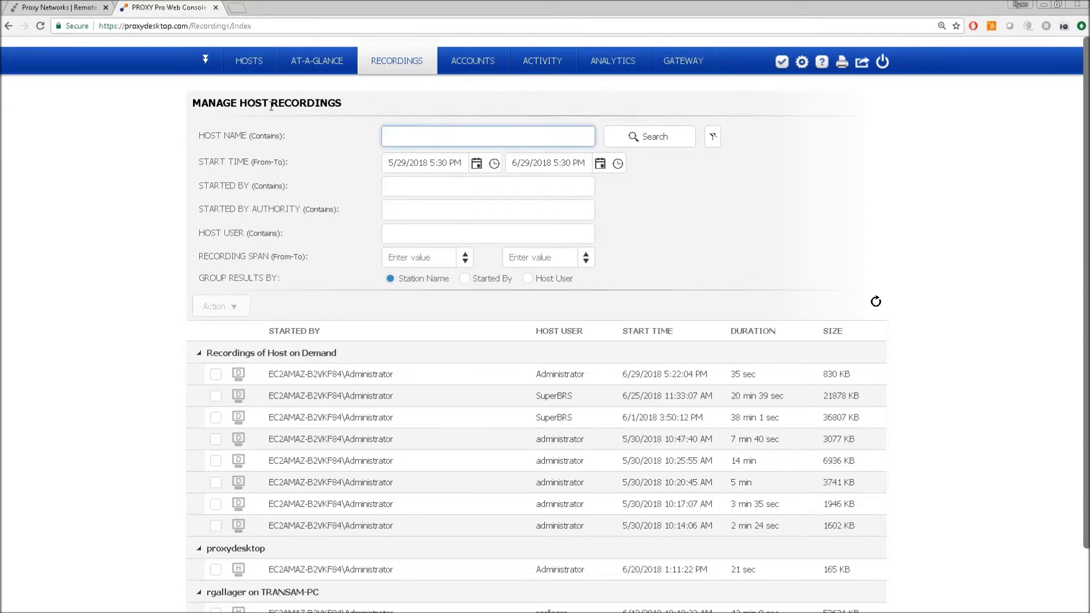
- Start a screen recording of the DELL123 host with a 10-minute span
{"action": "left_click", "coordinate": [248, 62]}
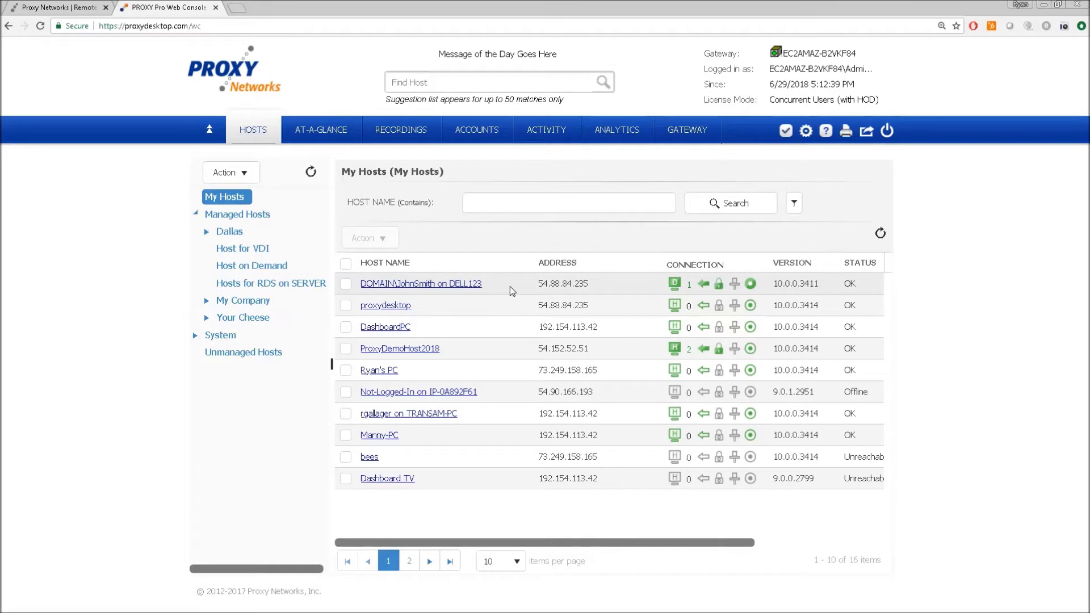
{"action": "right_click", "coordinate": [510, 286]}
{"action": "mouse_move", "coordinate": [563, 312]}
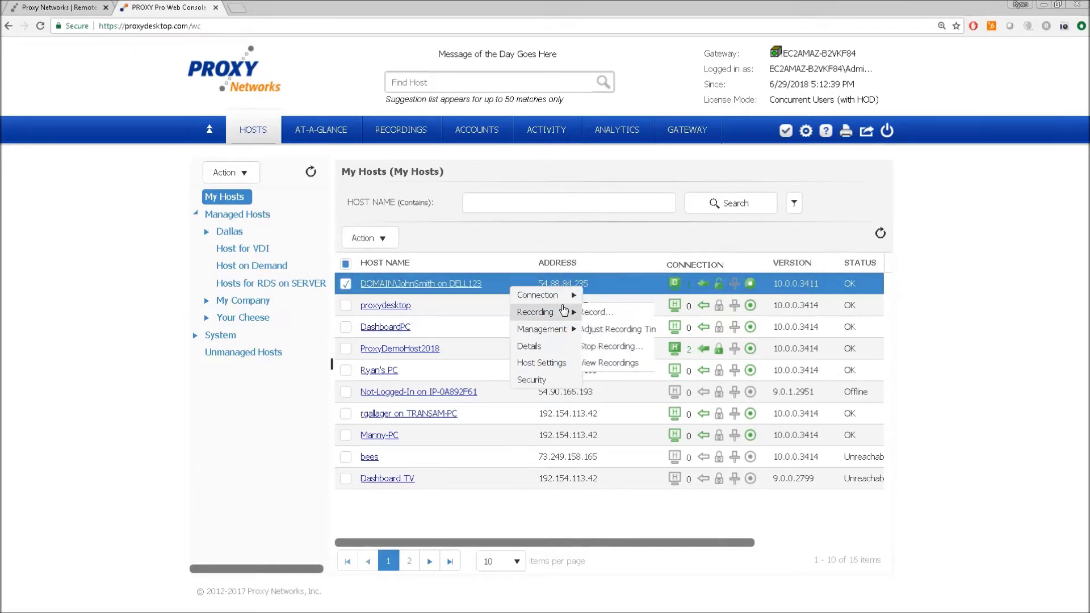
{"action": "left_click", "coordinate": [605, 316]}
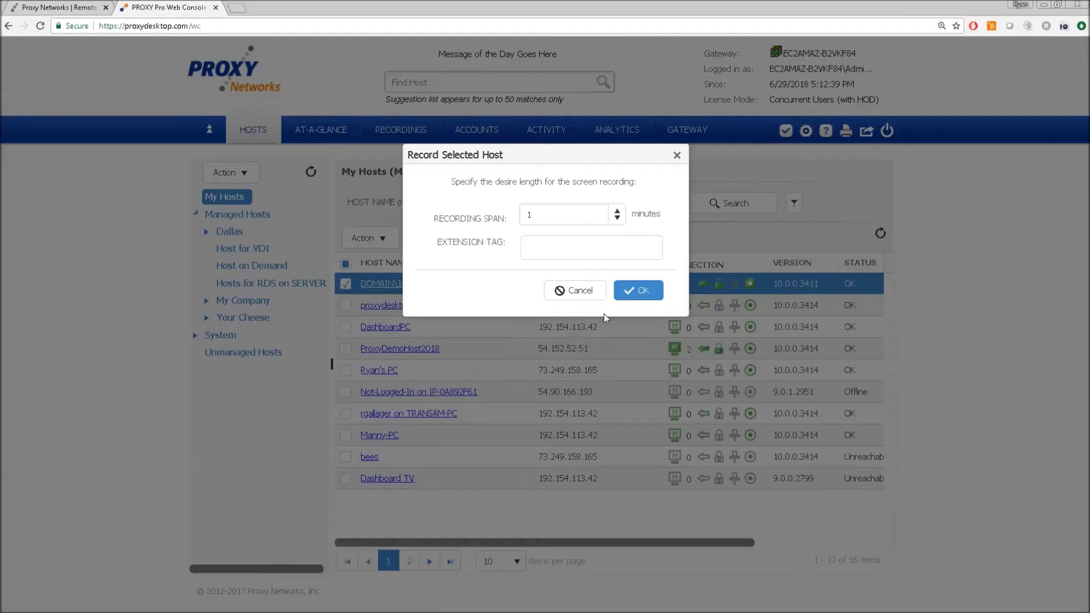
{"action": "left_click", "coordinate": [568, 218]}
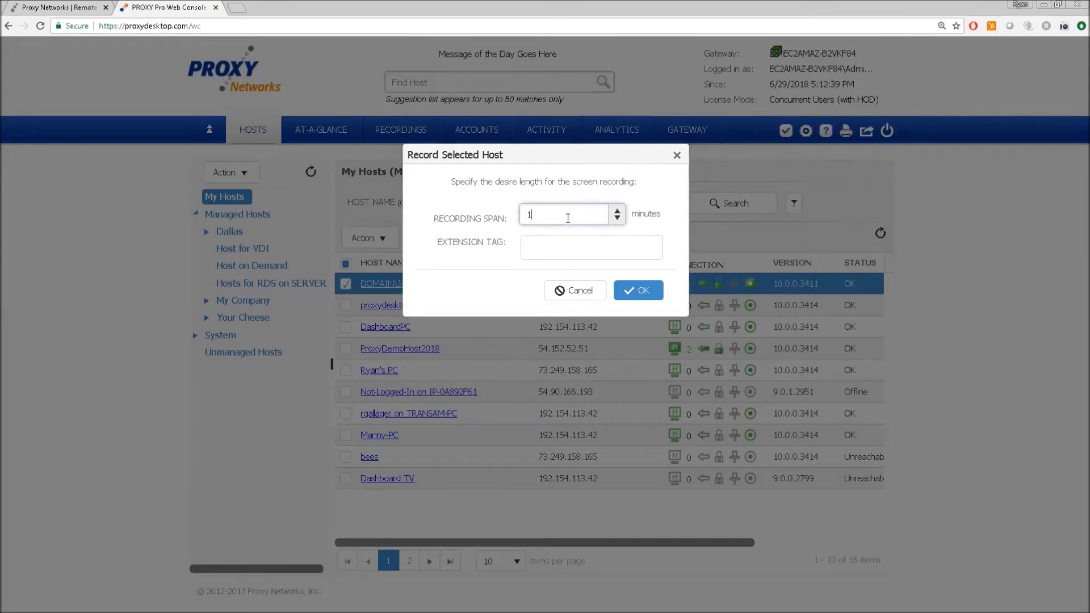
{"action": "type", "text": "0"}
{"action": "left_click", "coordinate": [639, 290]}
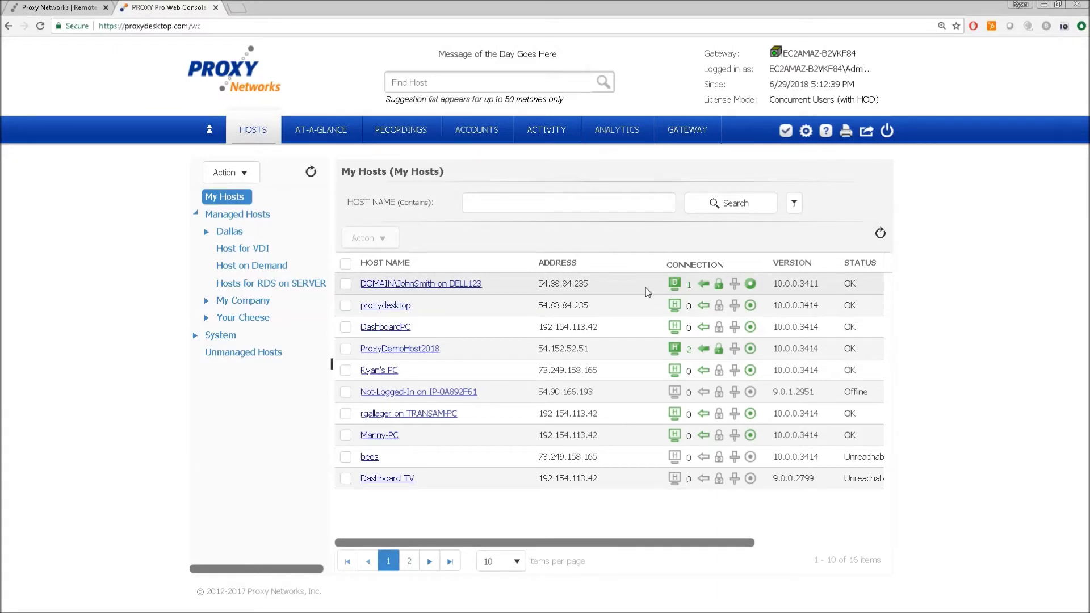
- Stop all active recordings of the DELL123 host
{"action": "right_click", "coordinate": [503, 285]}
{"action": "mouse_move", "coordinate": [548, 324]}
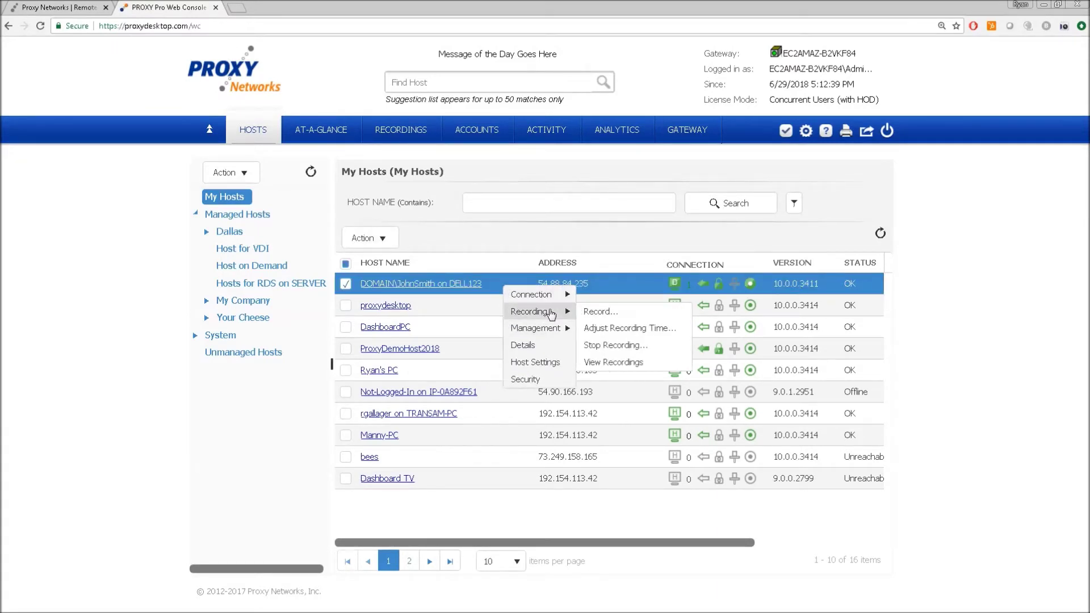
{"action": "left_click", "coordinate": [635, 351]}
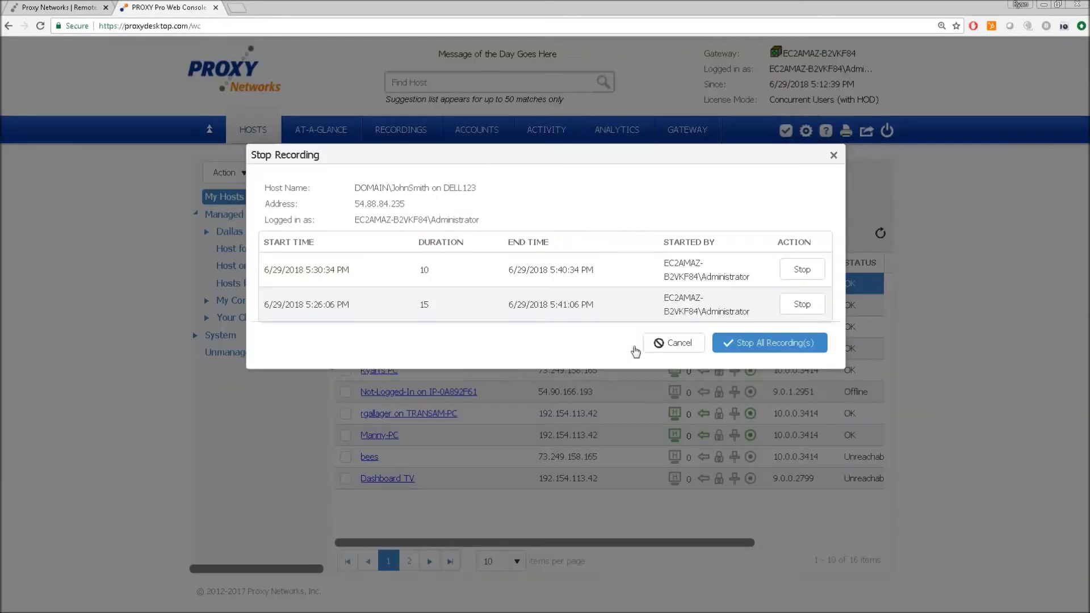
{"action": "left_click", "coordinate": [752, 343]}
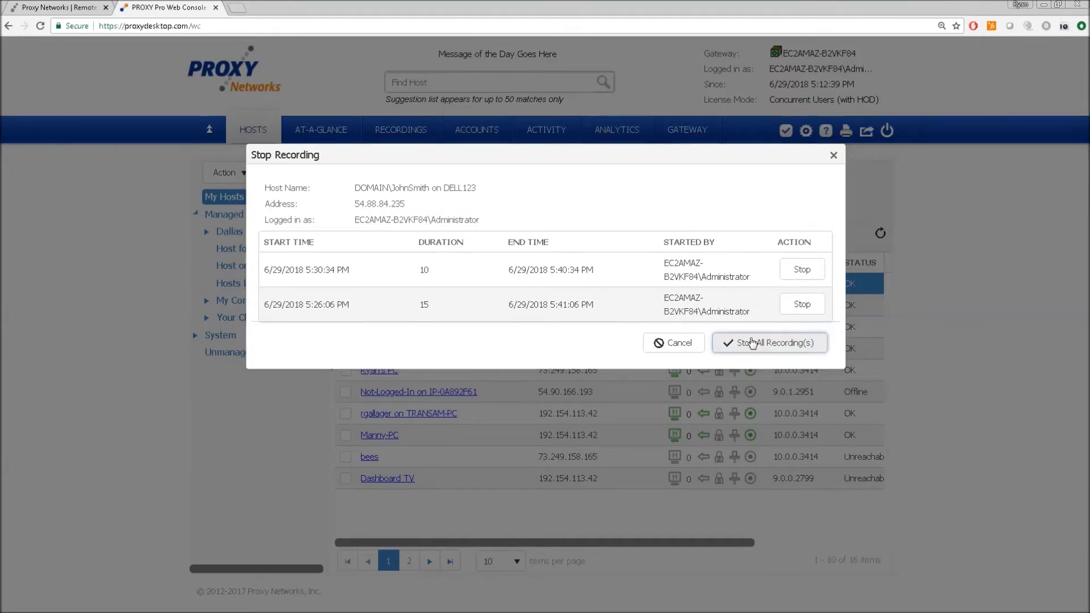
- Play the 5:22:04 PM host recording in Master Playback and skip ahead
{"action": "left_click", "coordinate": [402, 139]}
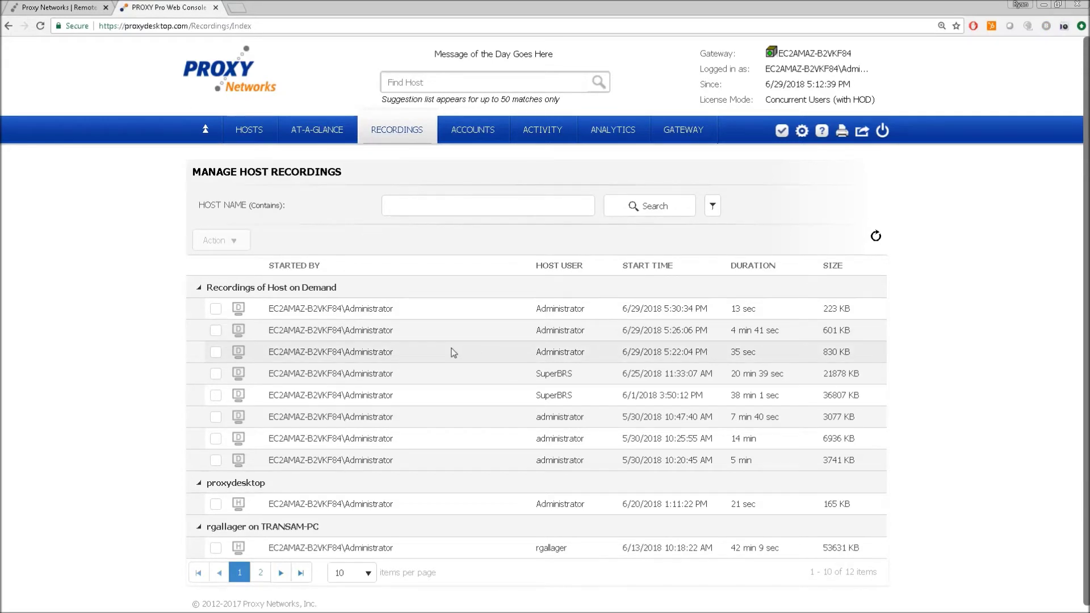
{"action": "right_click", "coordinate": [417, 361]}
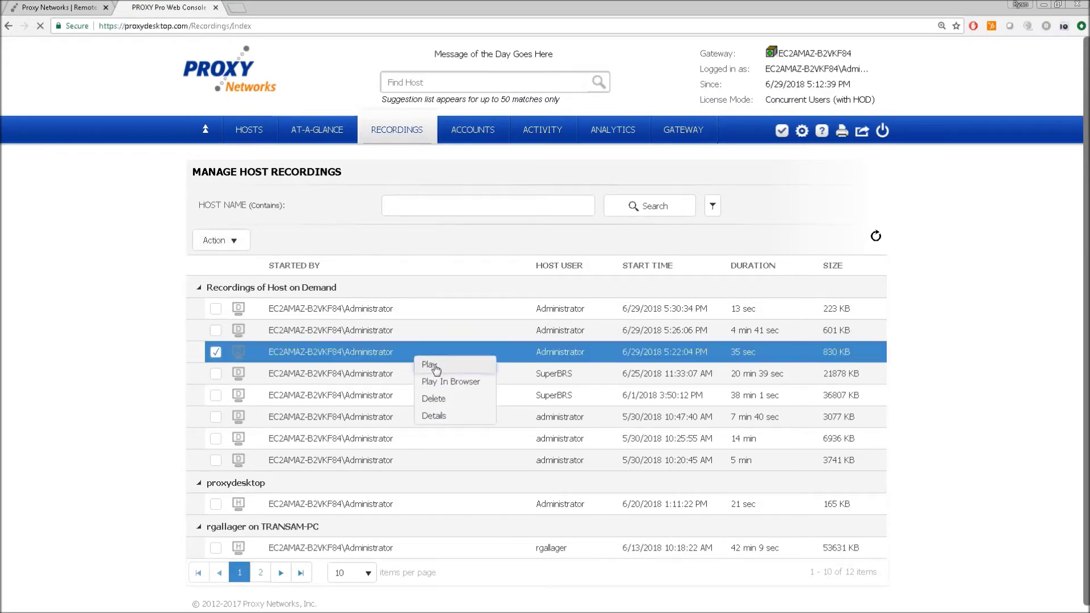
{"action": "left_click", "coordinate": [436, 361]}
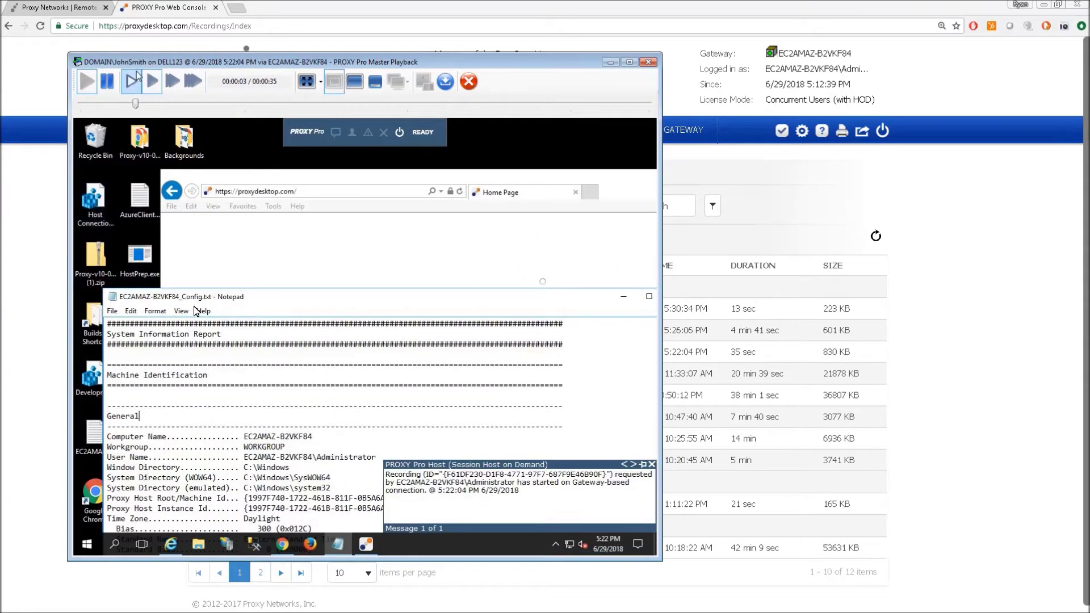
{"action": "left_click", "coordinate": [189, 79]}
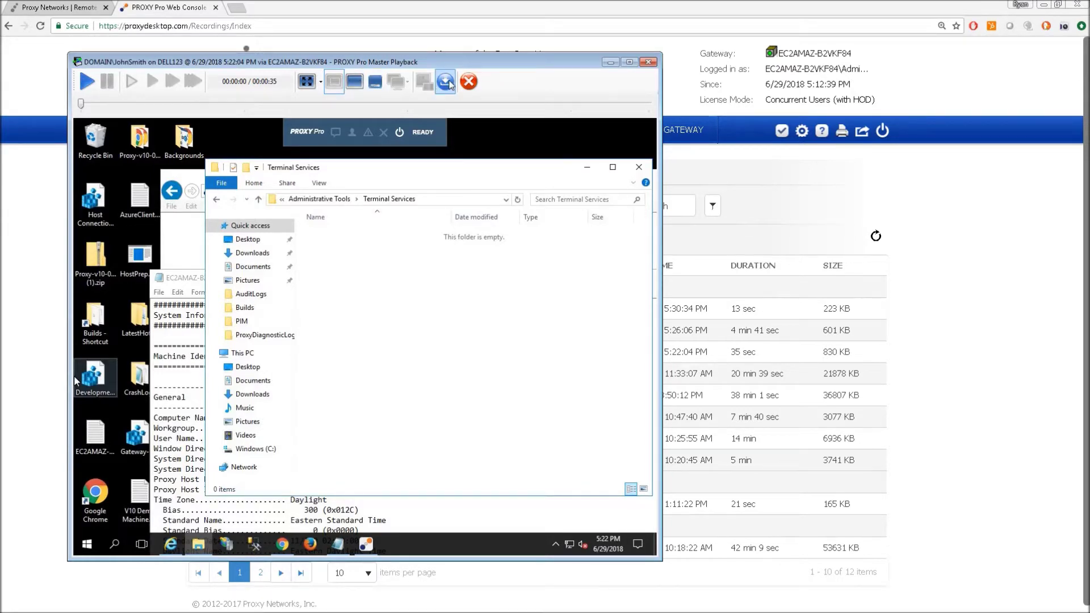
- Cancel saving the recording as a video file and return to the recordings page
{"action": "left_click", "coordinate": [446, 82]}
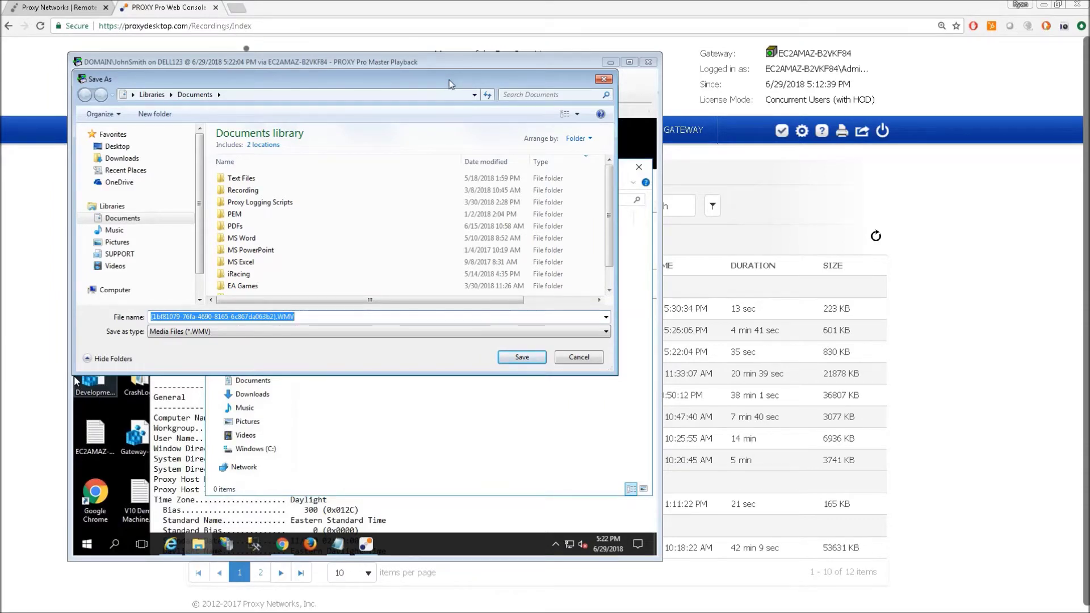
{"action": "left_click_drag", "start_coordinate": [417, 82], "coordinate": [468, 199]}
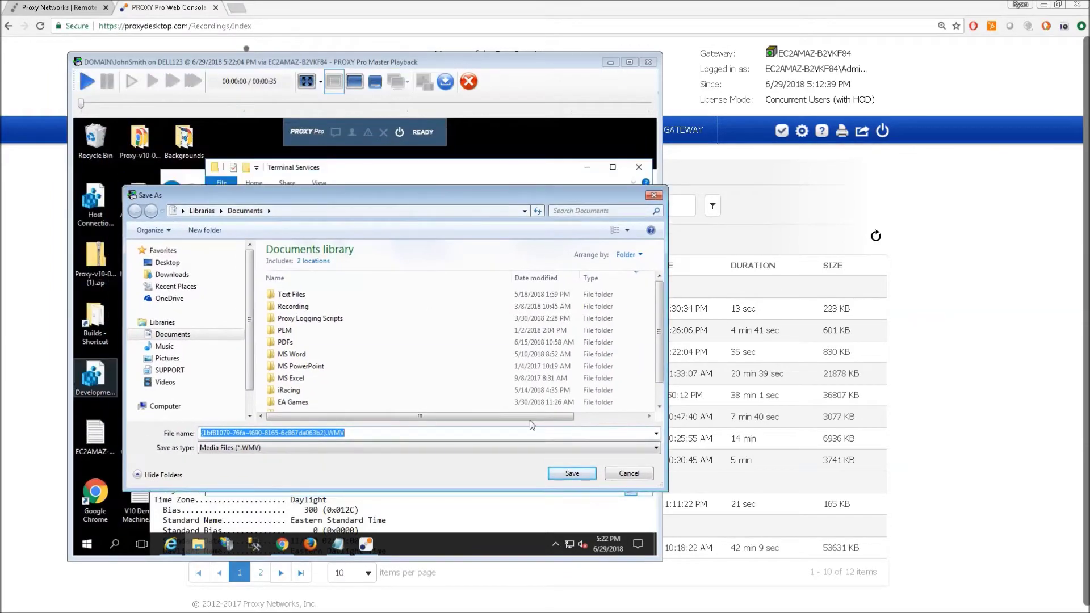
{"action": "left_click", "coordinate": [643, 476]}
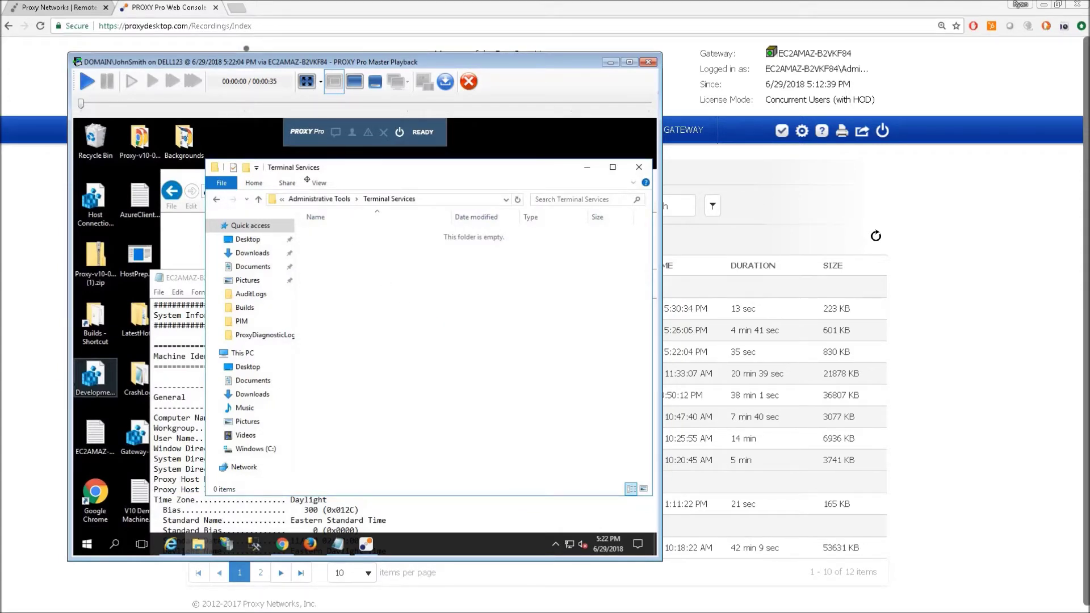
{"action": "left_click_drag", "start_coordinate": [212, 66], "coordinate": [304, 83]}
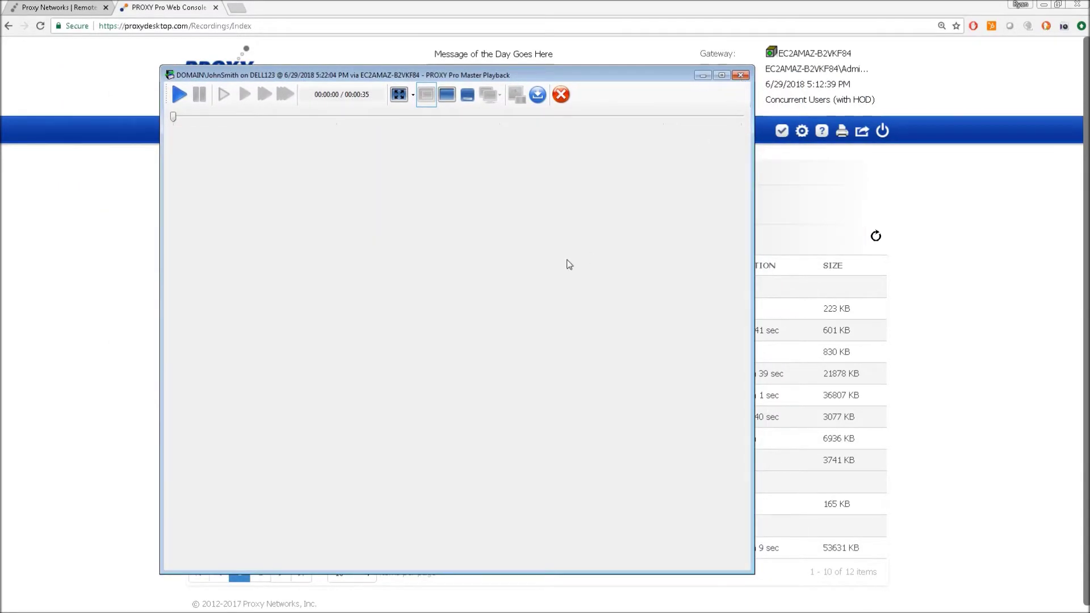
{"action": "left_click", "coordinate": [137, 313]}
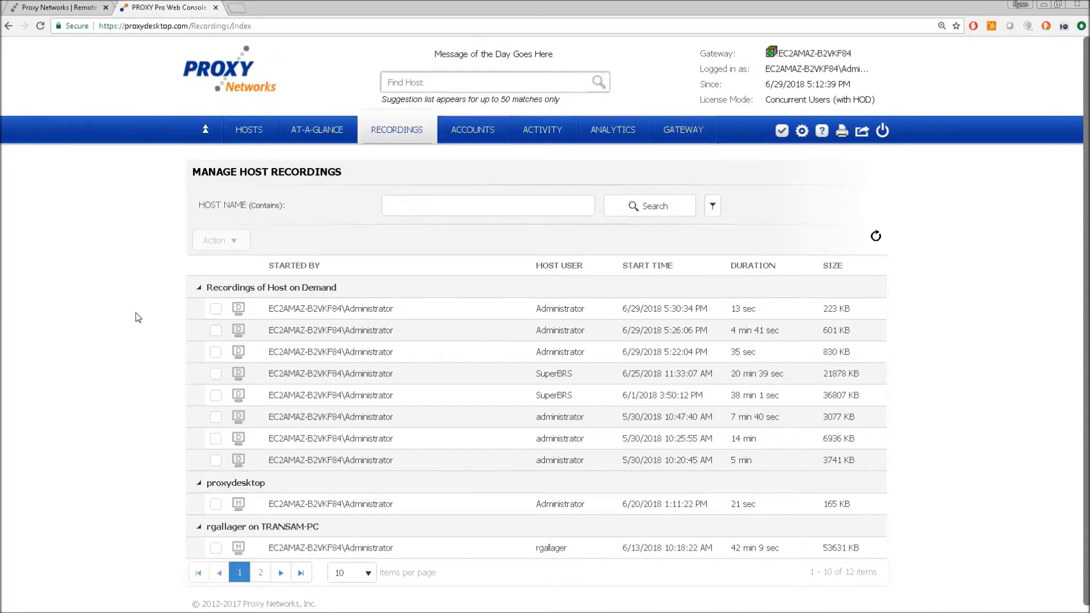
- Play the 6/29/2018 5:22:04 PM recording with Play In Browser
{"action": "right_click", "coordinate": [359, 310]}
{"action": "right_click", "coordinate": [454, 353]}
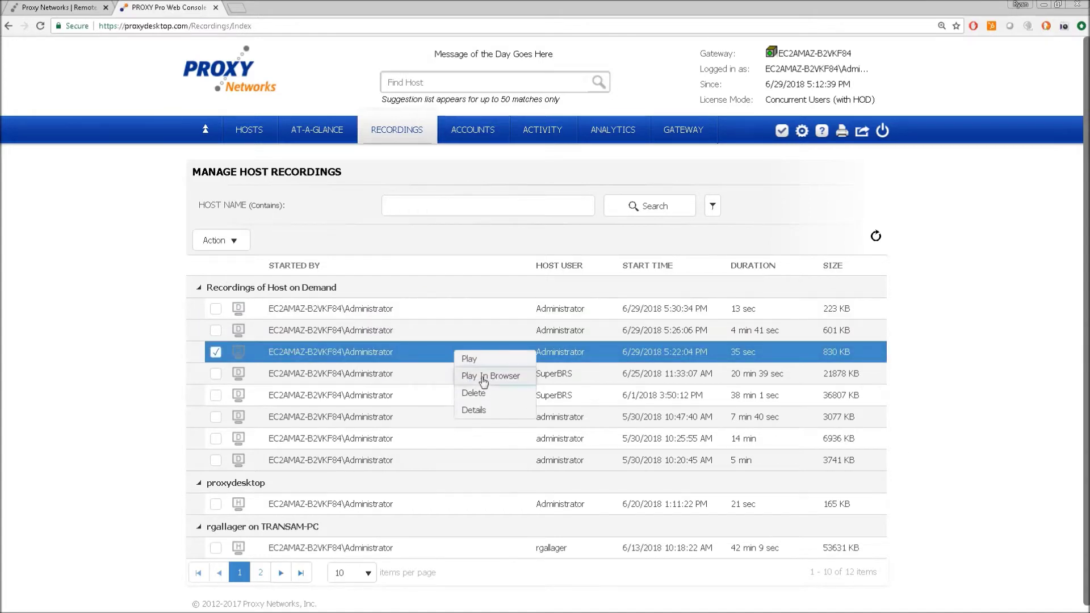
{"action": "left_click", "coordinate": [481, 377]}
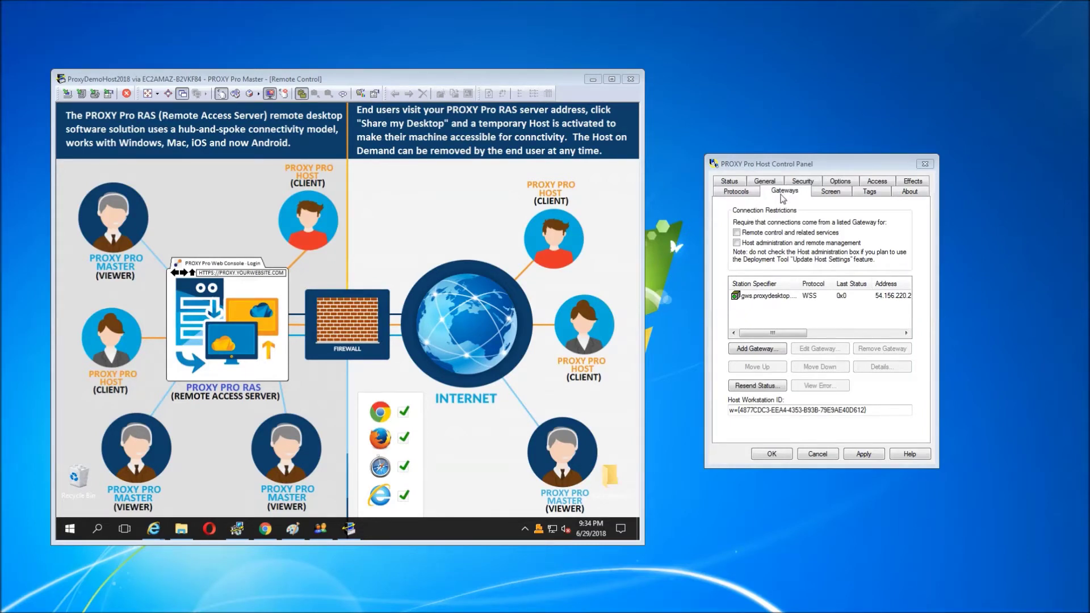
- On the Access tab, try each Connection Permission option, ending on 'Permission requested from Host; connection continues'
{"action": "left_click_drag", "start_coordinate": [840, 170], "coordinate": [824, 145]}
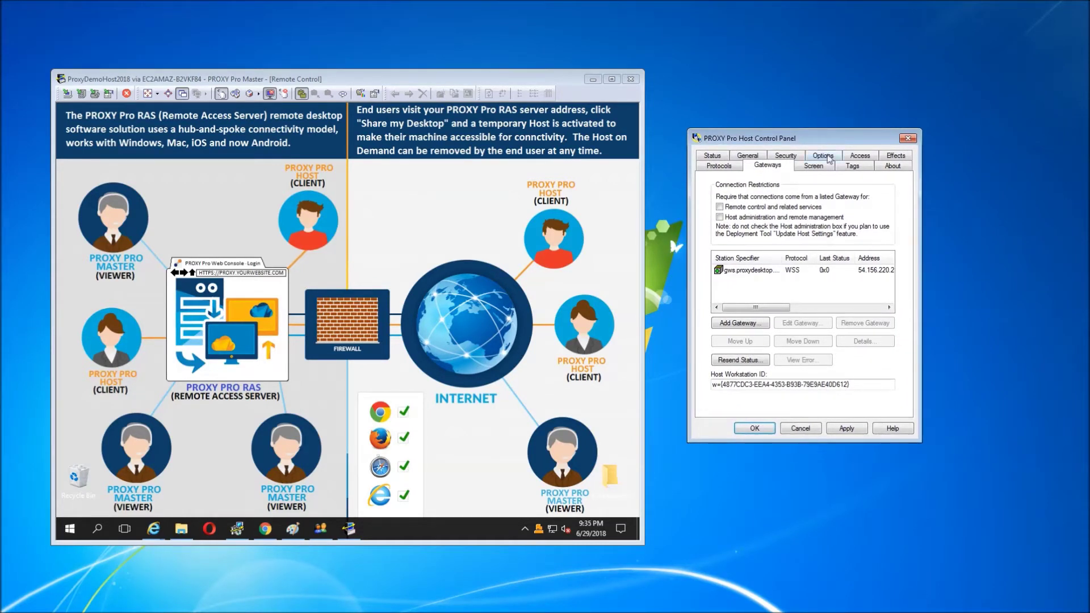
{"action": "left_click", "coordinate": [858, 157]}
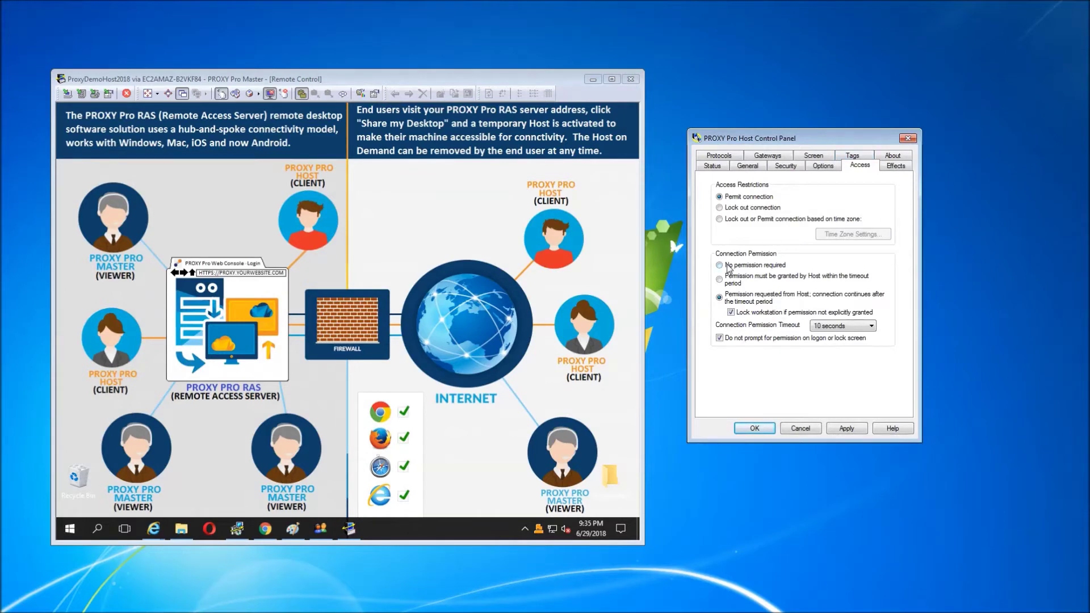
{"action": "left_click", "coordinate": [729, 268]}
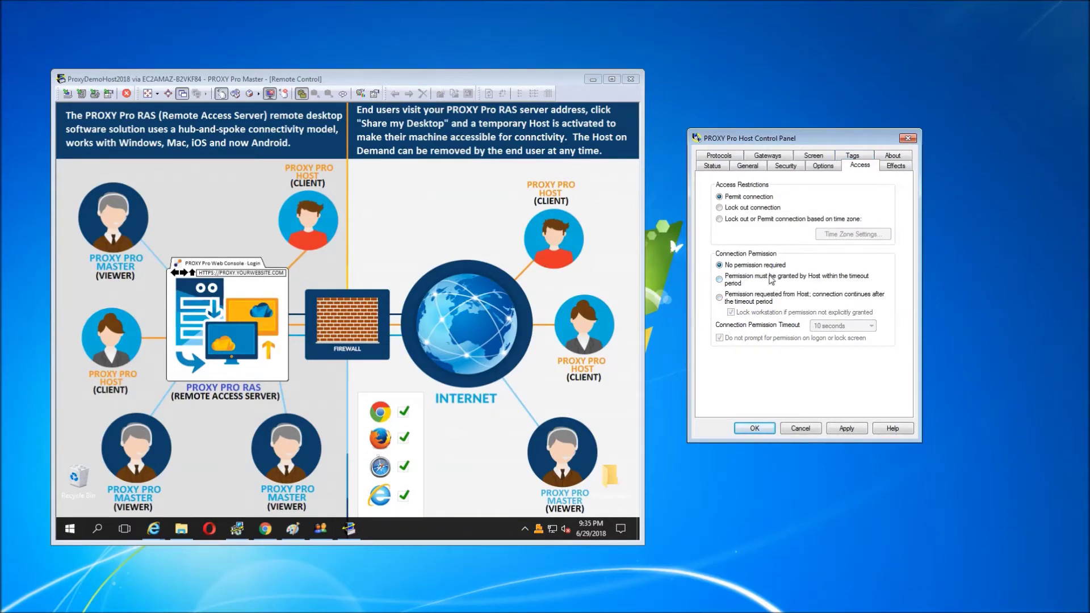
{"action": "left_click", "coordinate": [729, 284]}
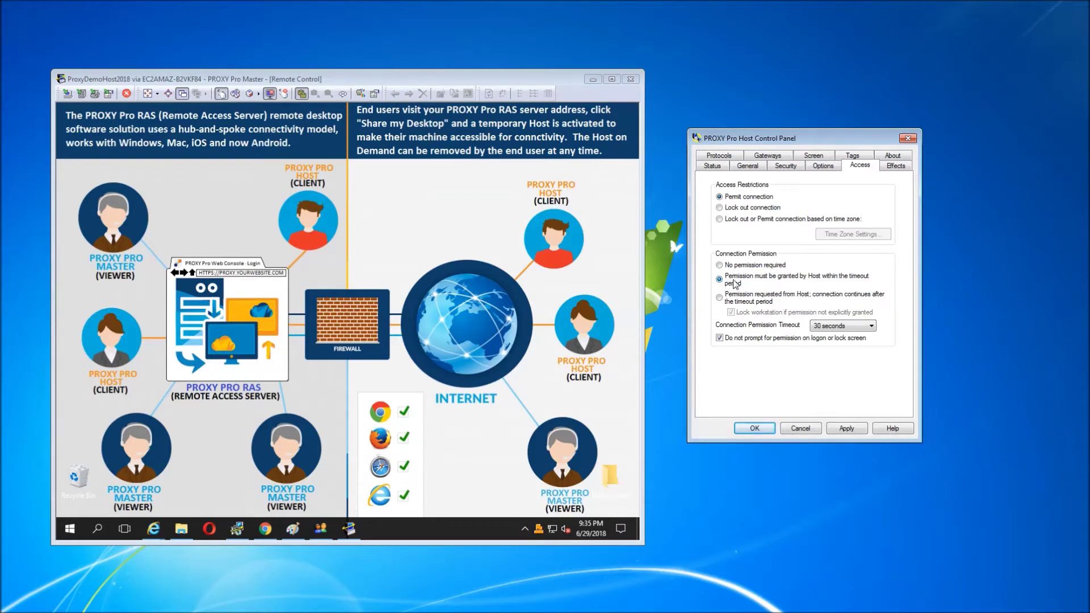
{"action": "left_click", "coordinate": [770, 303]}
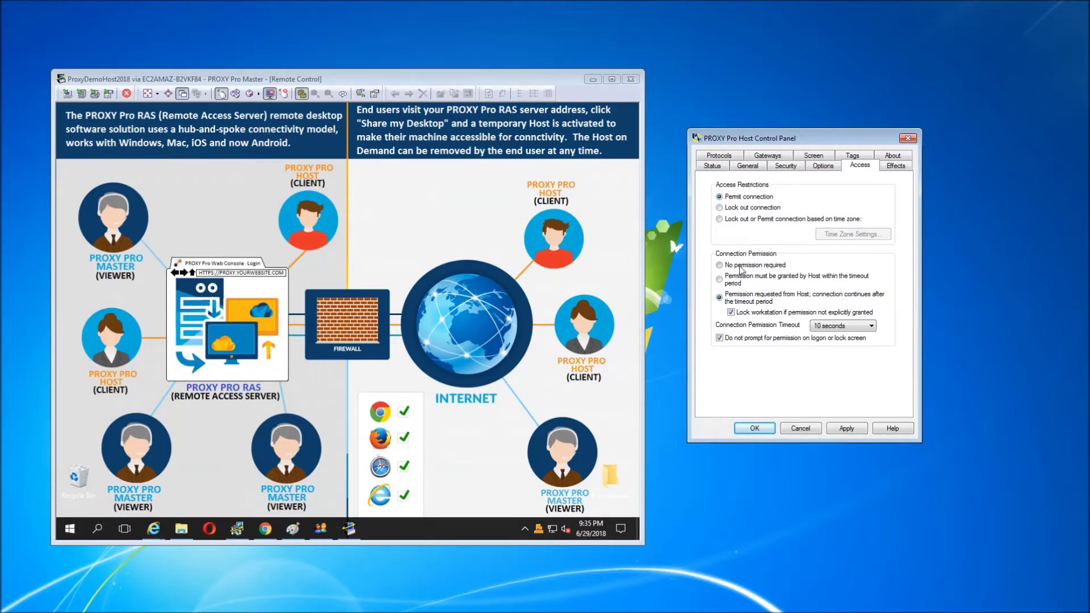
{"action": "left_click", "coordinate": [815, 158]}
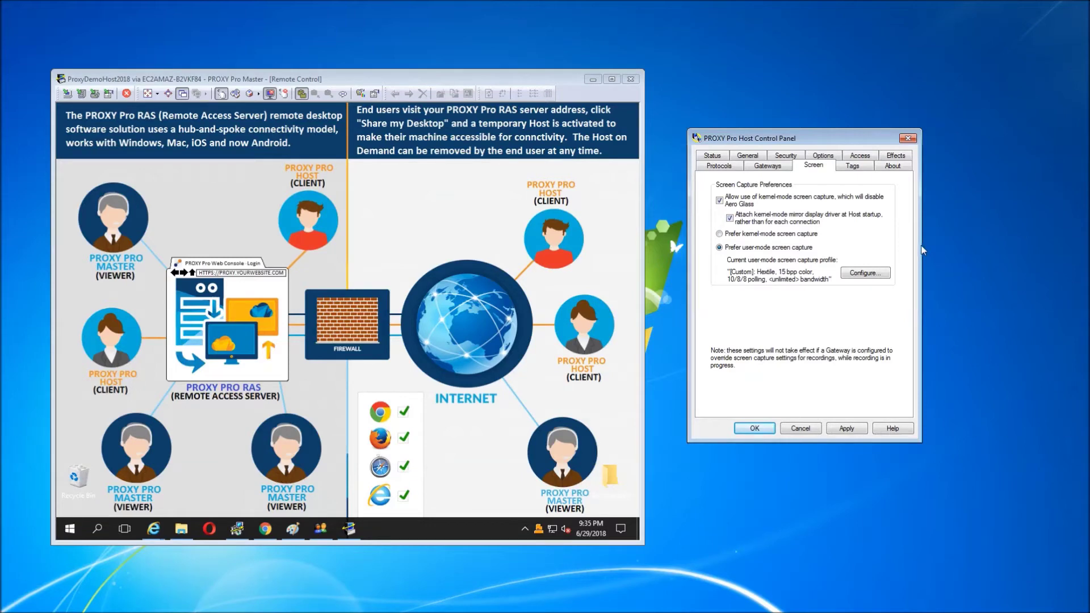
- Prefer user-mode screen capture using a [Custom] profile with JPEG images at 70% quality
{"action": "left_click", "coordinate": [720, 248]}
{"action": "left_click", "coordinate": [876, 275]}
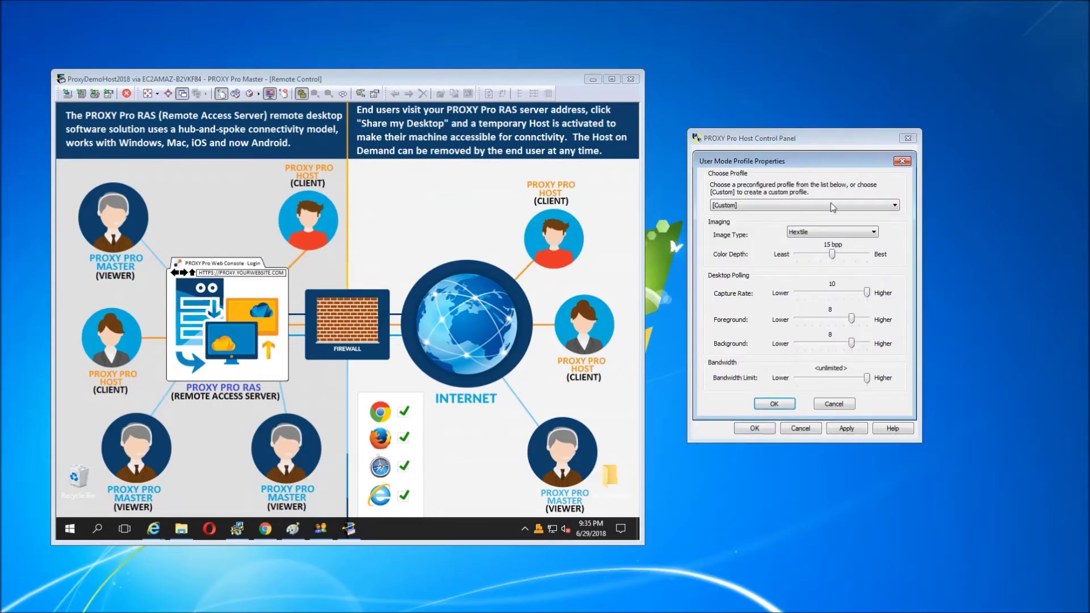
{"action": "left_click_drag", "start_coordinate": [818, 157], "coordinate": [584, 153]}
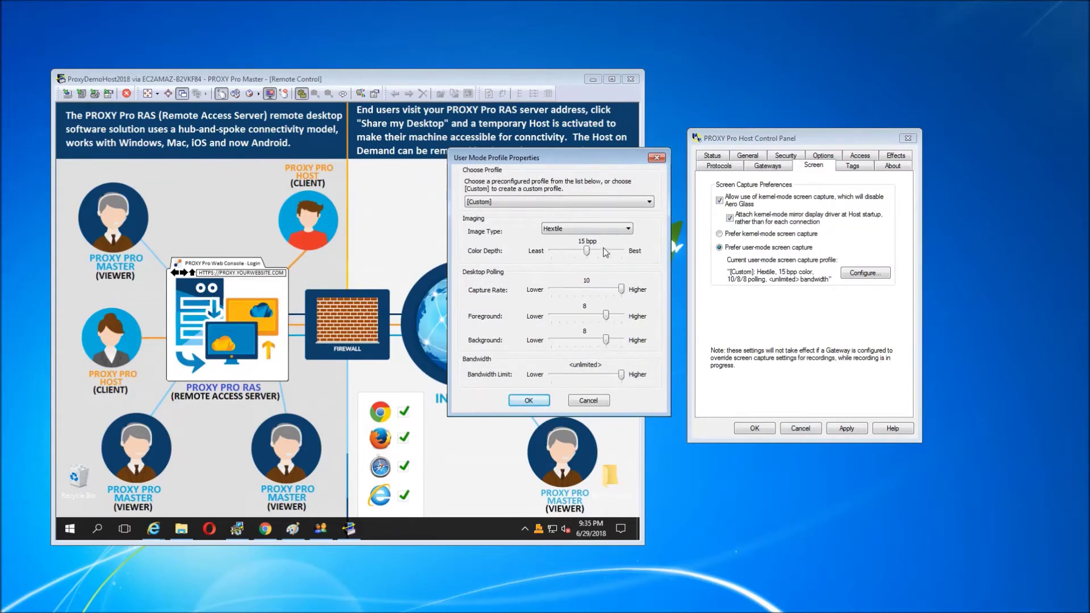
{"action": "left_click", "coordinate": [594, 202]}
{"action": "left_click", "coordinate": [487, 245]}
{"action": "left_click", "coordinate": [493, 202]}
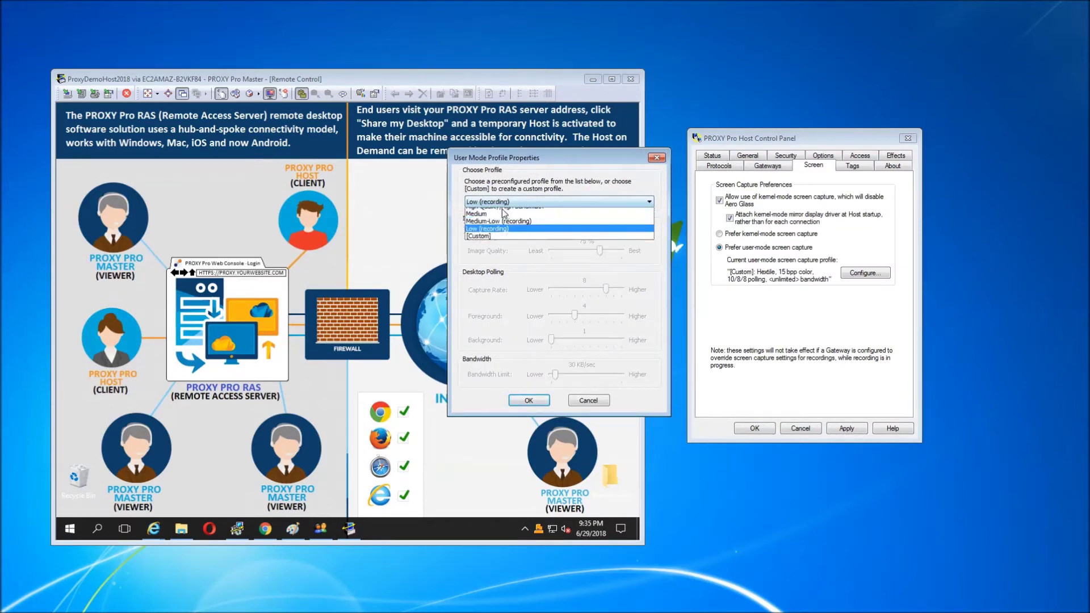
{"action": "left_click", "coordinate": [585, 238]}
{"action": "left_click", "coordinate": [583, 229]}
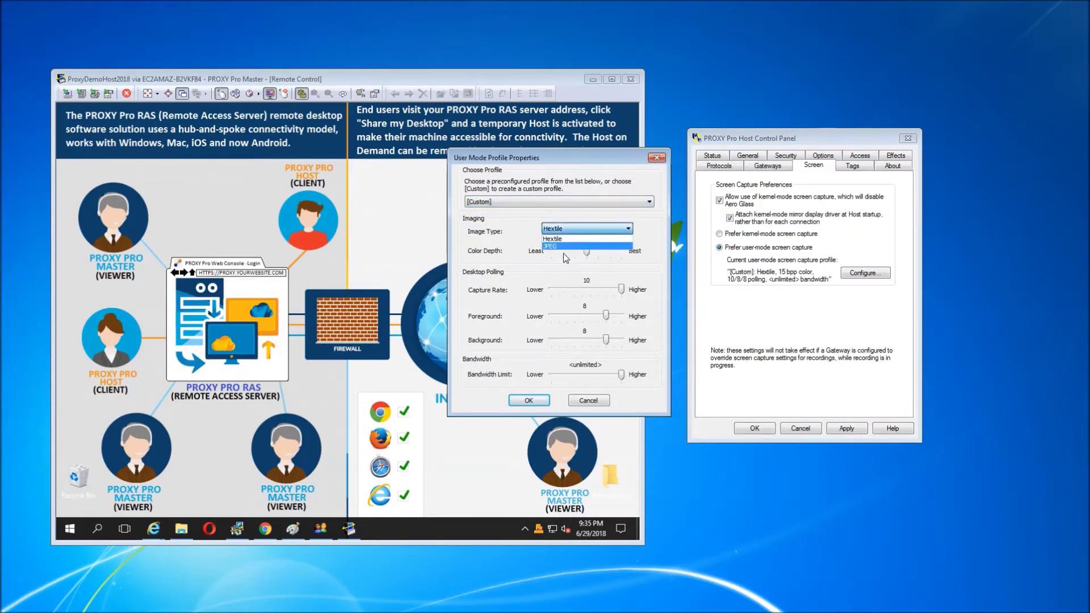
{"action": "left_click", "coordinate": [565, 250]}
{"action": "left_click_drag", "start_coordinate": [608, 248], "coordinate": [597, 255]}
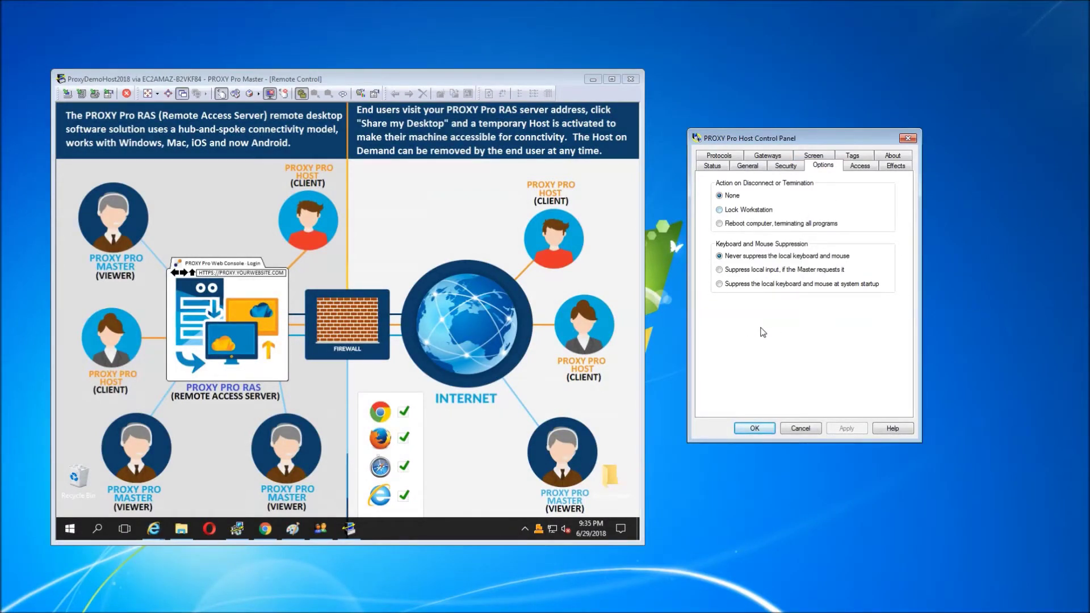
- Set local input to be suppressed if the Master requests it, then review the Effects tab
{"action": "left_click", "coordinate": [749, 271]}
{"action": "left_click", "coordinate": [890, 170]}
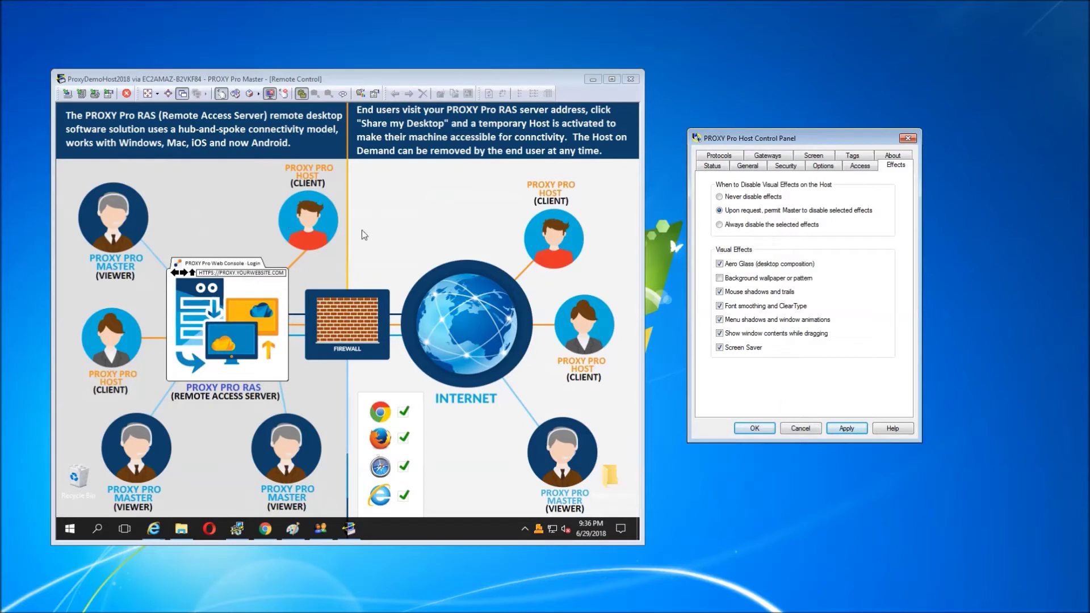
{"action": "left_click", "coordinate": [754, 168]}
- Highlight the station name '%USERNAME% on %NAME%' and then its %USERNAME% part
{"action": "left_click", "coordinate": [861, 185]}
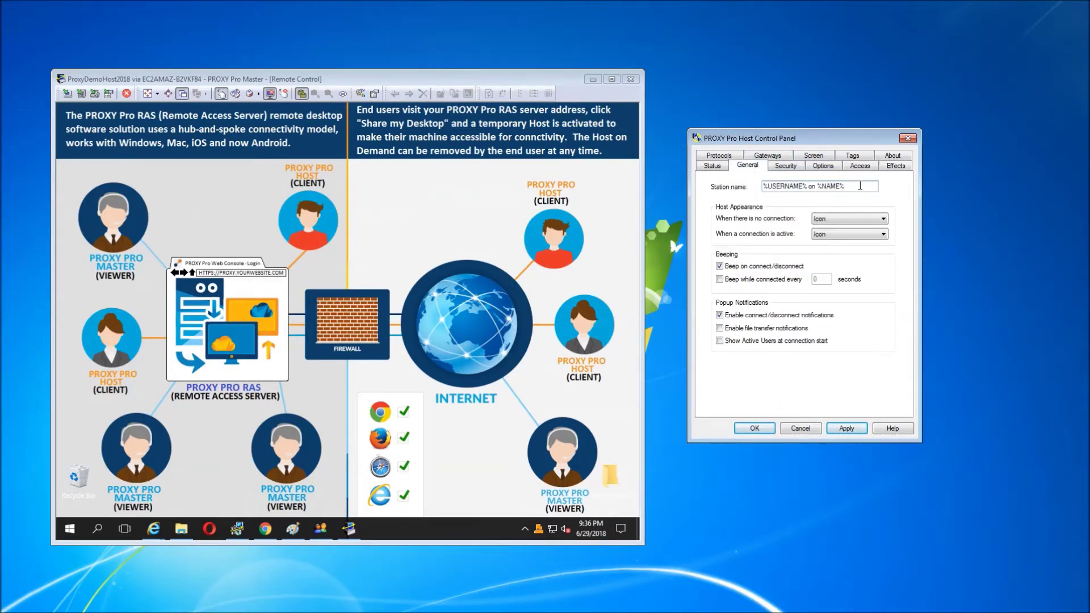
{"action": "left_click_drag", "start_coordinate": [860, 186], "coordinate": [671, 178]}
{"action": "left_click", "coordinate": [866, 184]}
{"action": "left_click_drag", "start_coordinate": [810, 187], "coordinate": [853, 187]}
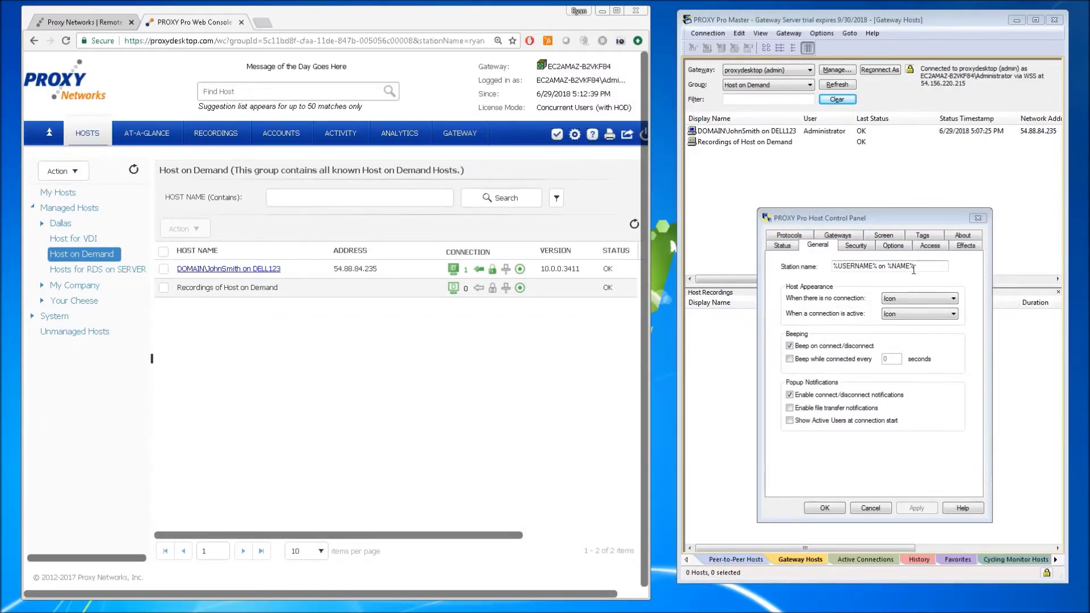
- Highlight the %NAME% part of the station name and move the control panel aside
{"action": "left_click", "coordinate": [880, 267]}
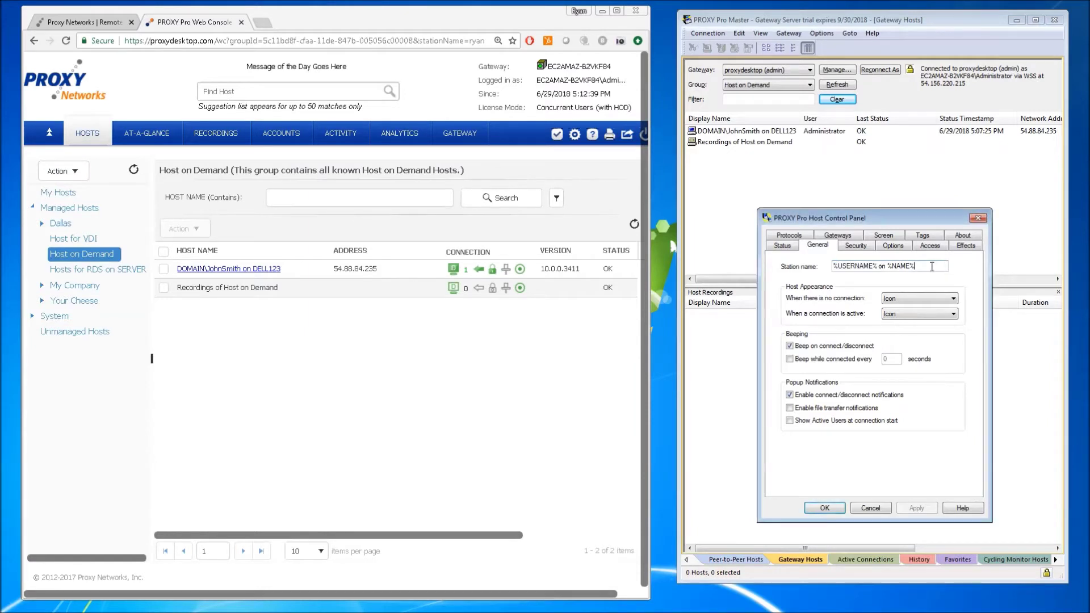
{"action": "left_click_drag", "start_coordinate": [932, 266], "coordinate": [887, 266]}
{"action": "left_click_drag", "start_coordinate": [825, 225], "coordinate": [730, 251]}
- In the web console, list My Hosts and search for a host by partial name
{"action": "left_click", "coordinate": [277, 94]}
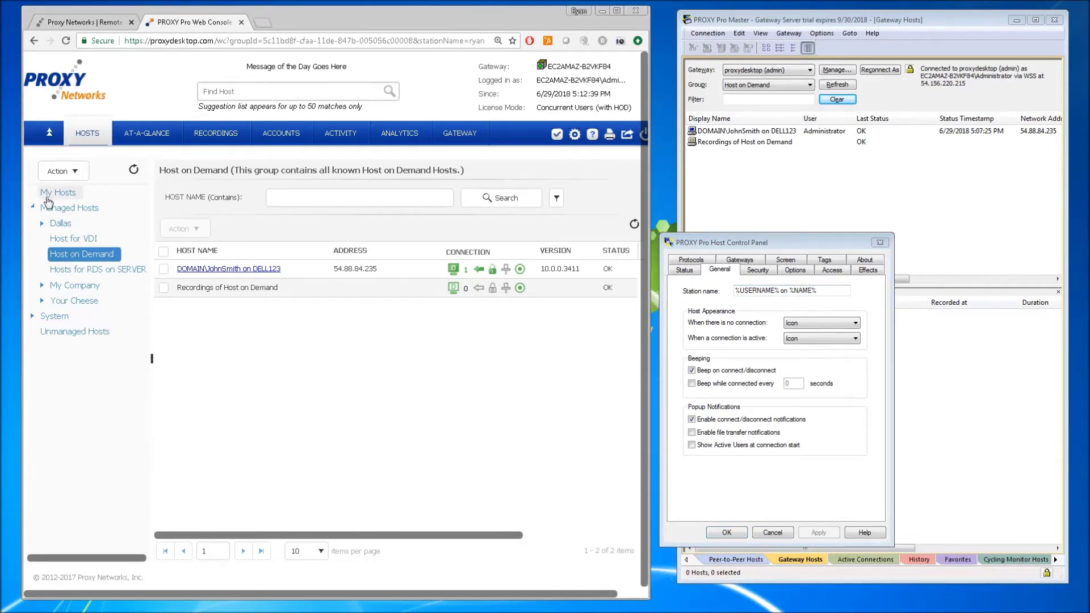
{"action": "left_click", "coordinate": [55, 193]}
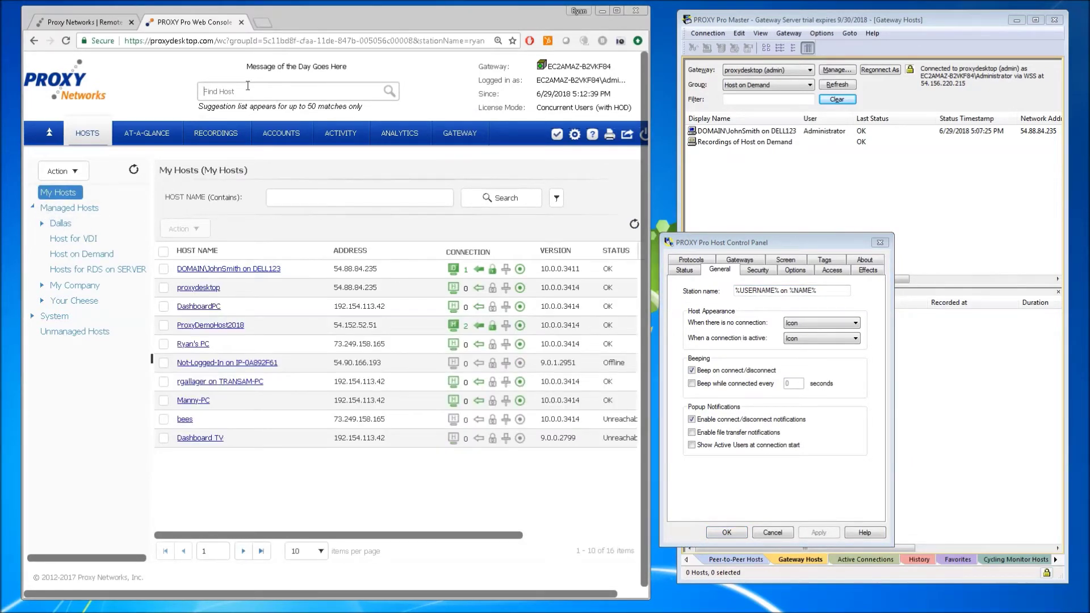
{"action": "left_click", "coordinate": [248, 85]}
{"action": "type", "text": "john"}
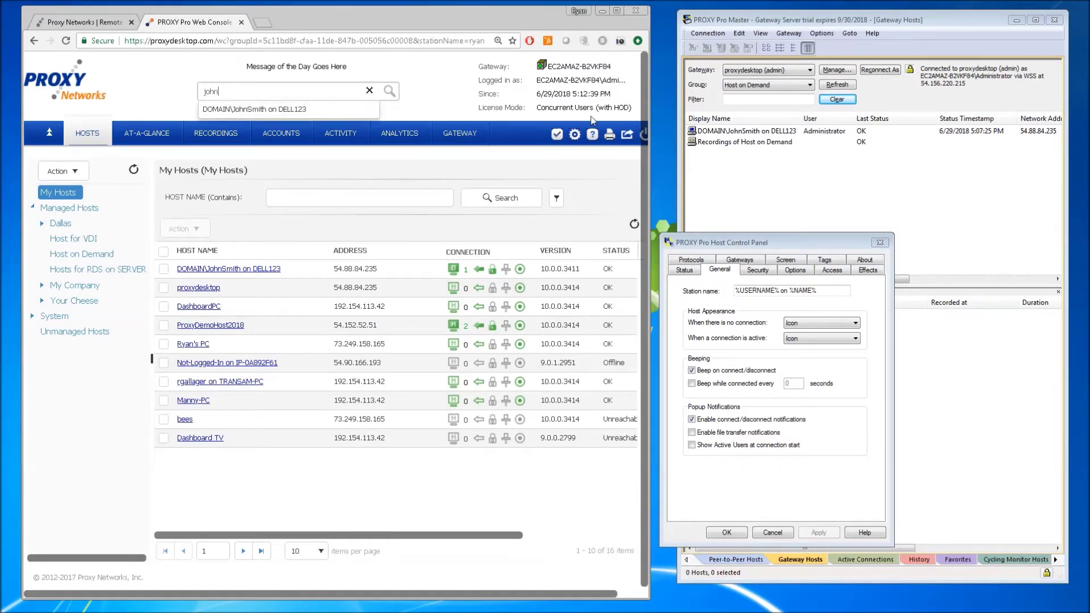
- In the Master, show the My Hosts group filtered by a host name
{"action": "left_click", "coordinate": [790, 176]}
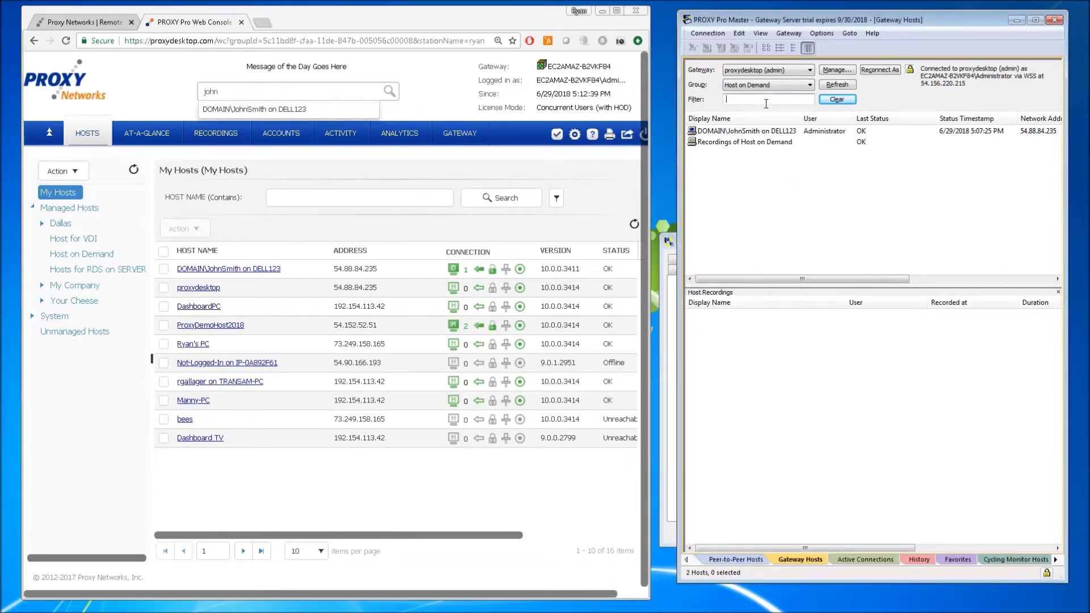
{"action": "left_click", "coordinate": [796, 85]}
{"action": "left_click", "coordinate": [751, 98]}
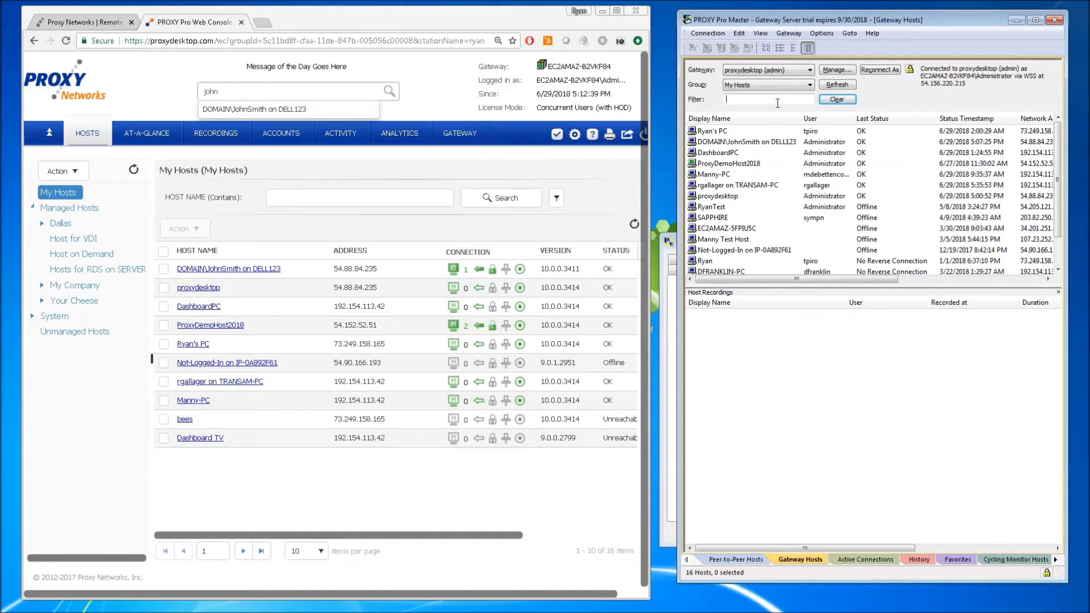
{"action": "type", "text": "ryan"}
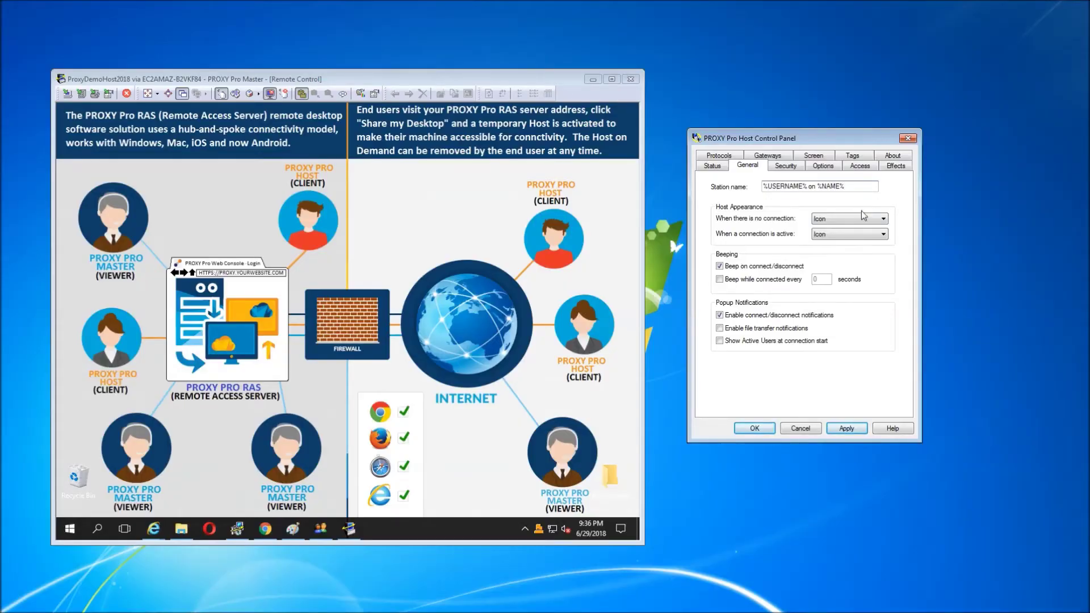
- Turn off connect/disconnect beeps and hide the Host when there is no connection
{"action": "left_click", "coordinate": [772, 267]}
{"action": "left_click", "coordinate": [861, 220]}
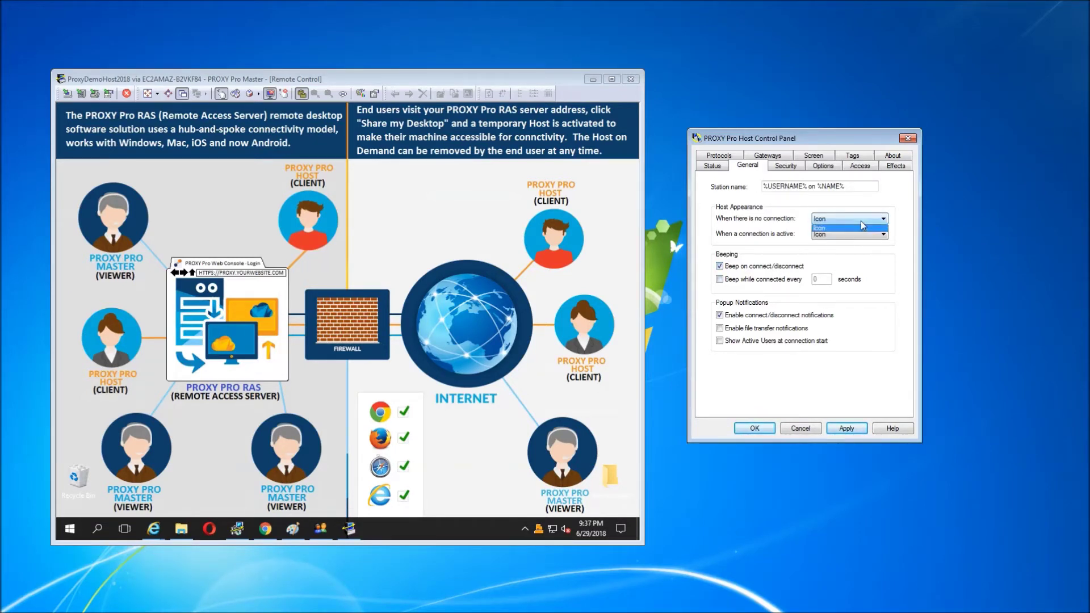
{"action": "left_click", "coordinate": [847, 234]}
{"action": "left_click", "coordinate": [848, 222]}
{"action": "left_click", "coordinate": [850, 227]}
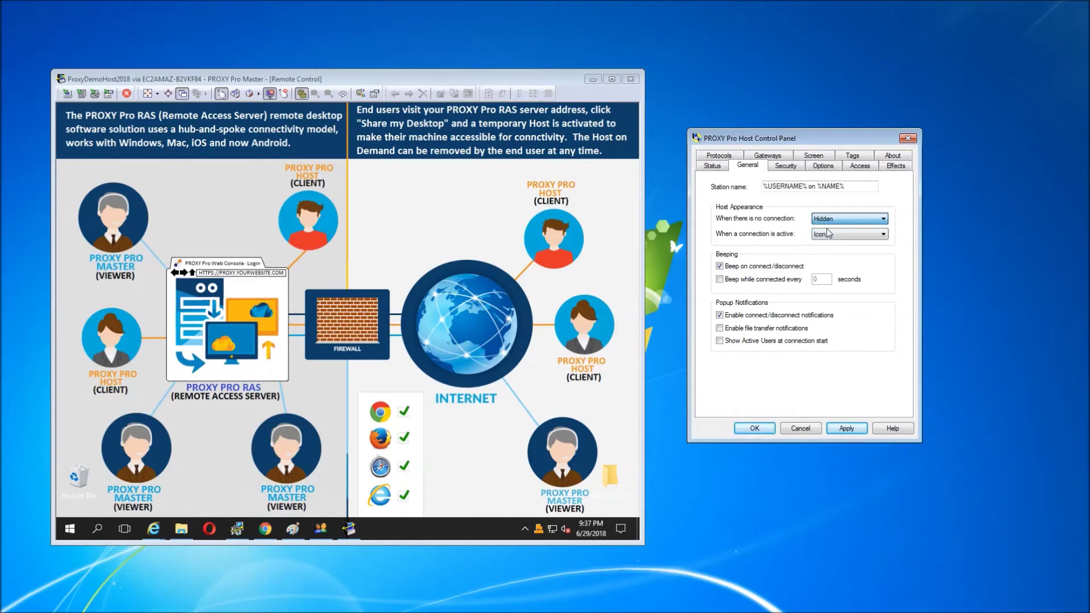
- Show an icon during active connections and enable connect/disconnect notifications
{"action": "left_click", "coordinate": [849, 234]}
{"action": "left_click", "coordinate": [845, 242]}
{"action": "left_click", "coordinate": [849, 235]}
{"action": "left_click", "coordinate": [828, 250]}
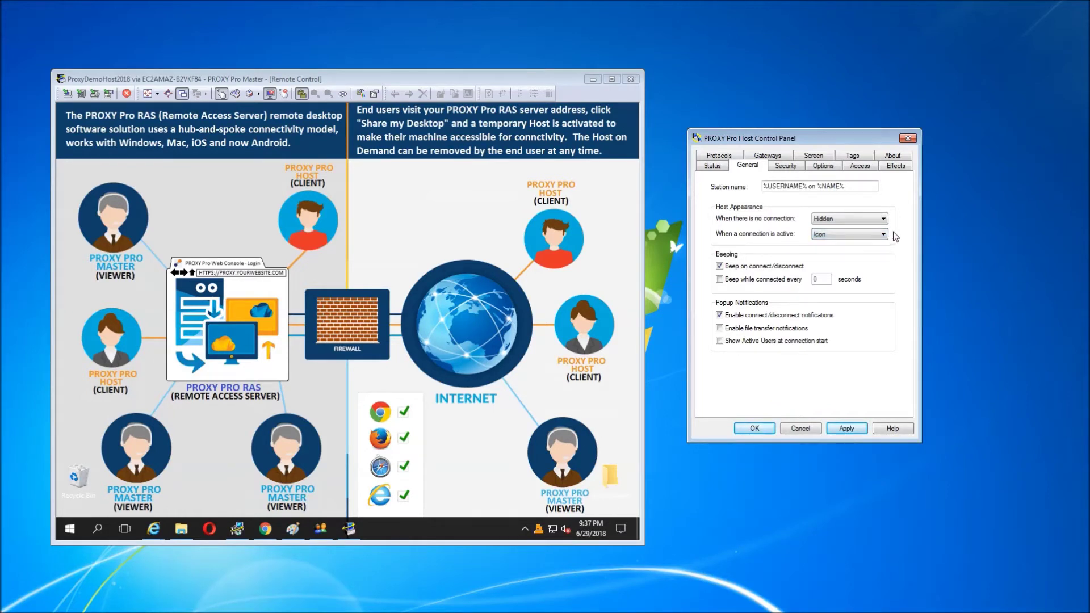
{"action": "left_click", "coordinate": [727, 319]}
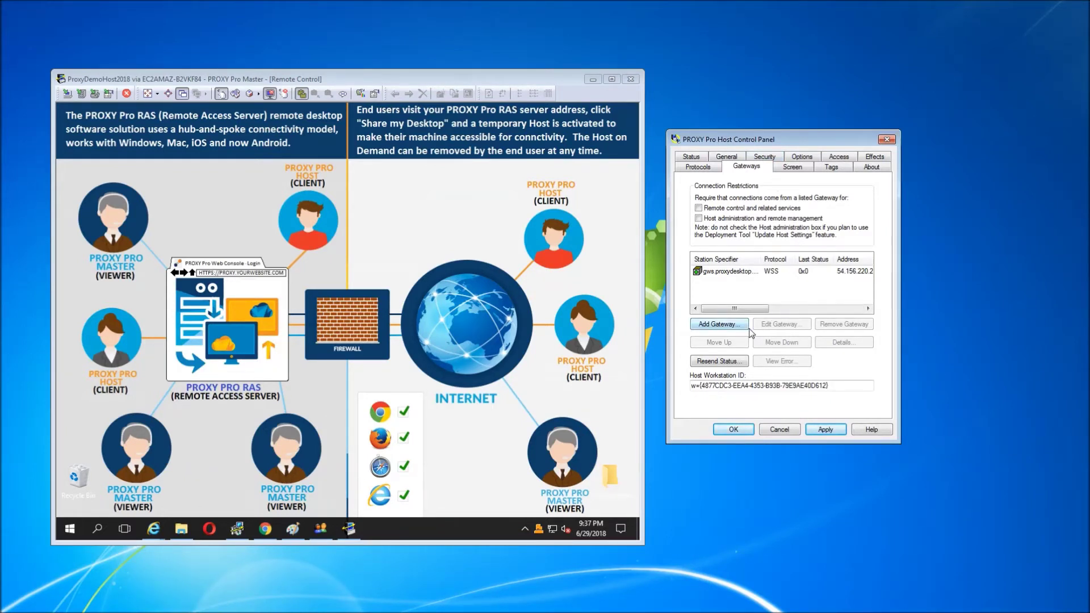
- Add a new gateway connection with station specifier SERVERNAME
{"action": "left_click", "coordinate": [738, 327]}
{"action": "left_click_drag", "start_coordinate": [783, 171], "coordinate": [826, 186]}
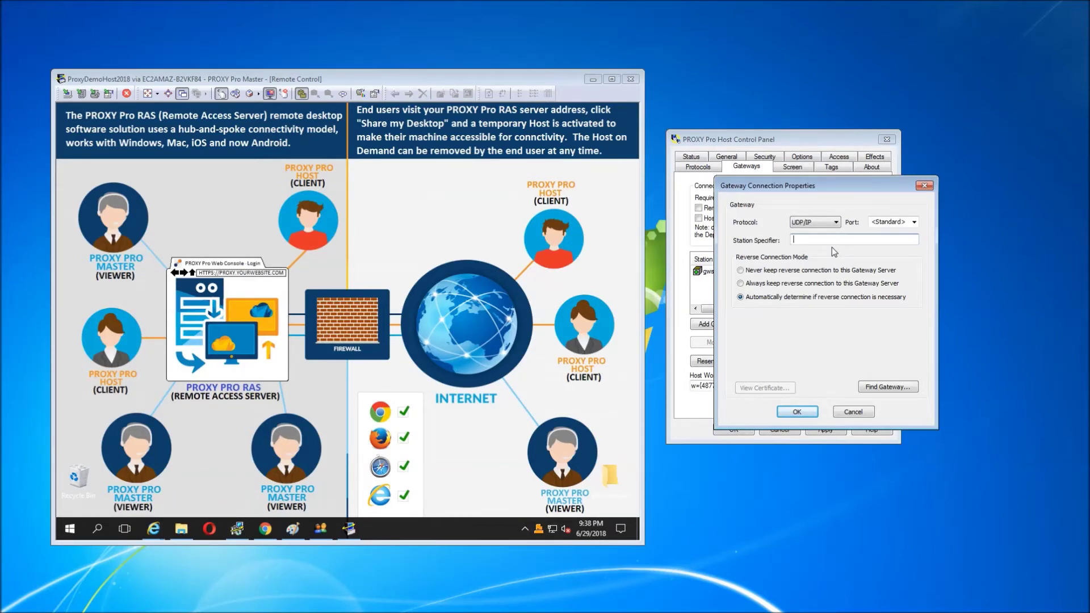
{"action": "type", "text": "SERVERNAME"}
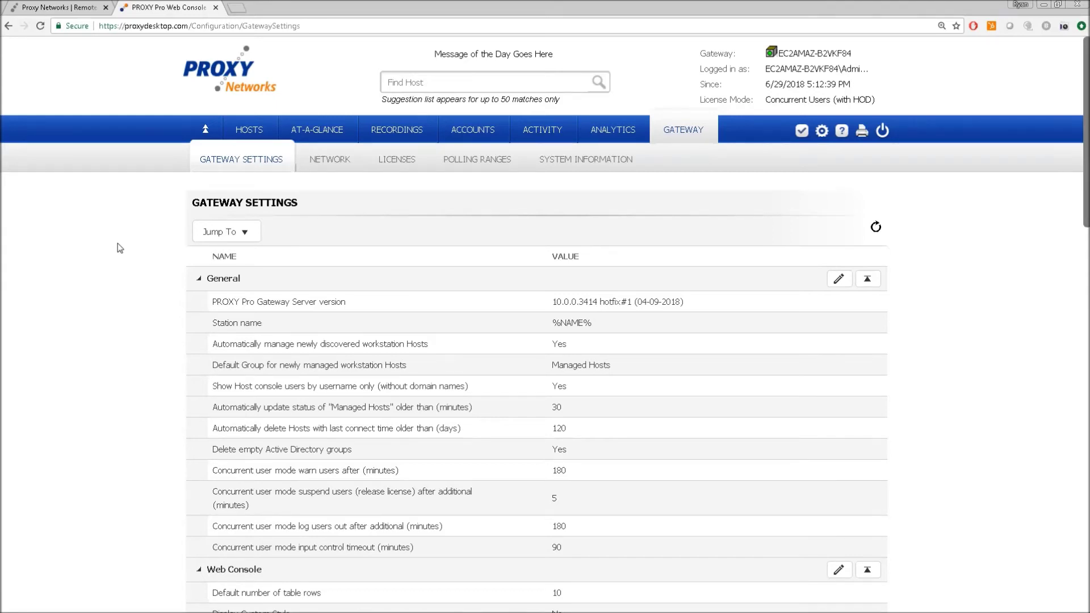
{"action": "left_click", "coordinate": [840, 281]}
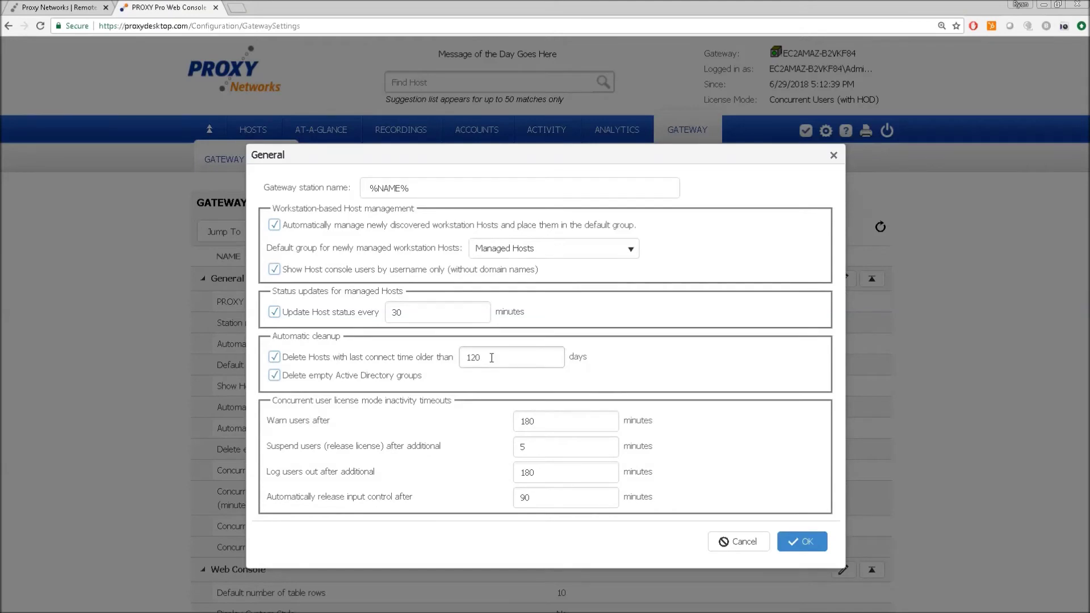
{"action": "double_click", "coordinate": [532, 353]}
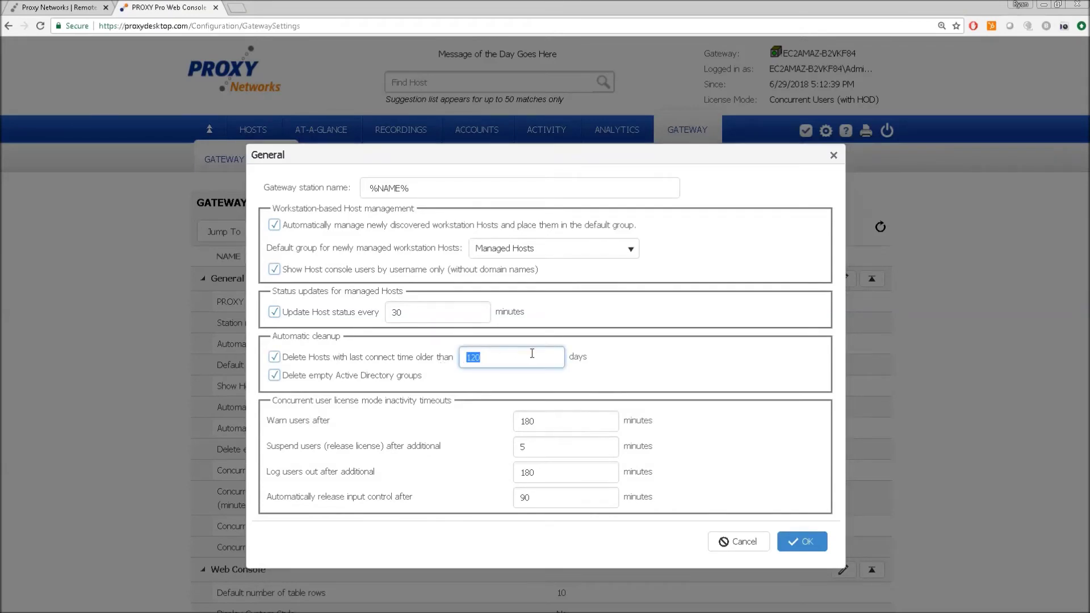
{"action": "left_click", "coordinate": [510, 359]}
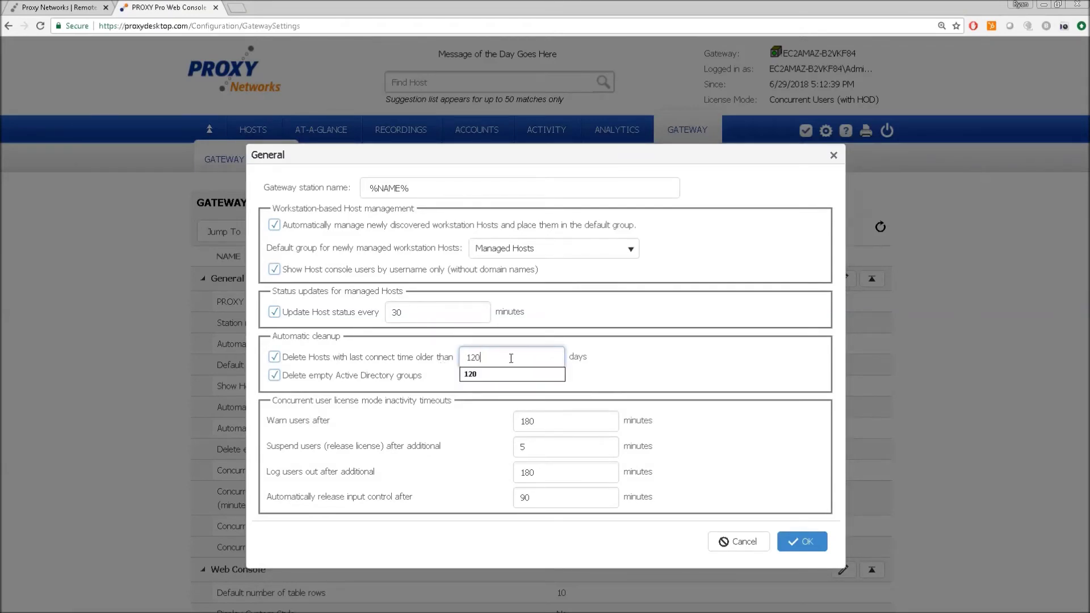
{"action": "double_click", "coordinate": [528, 357]}
{"action": "type", "text": "7"}
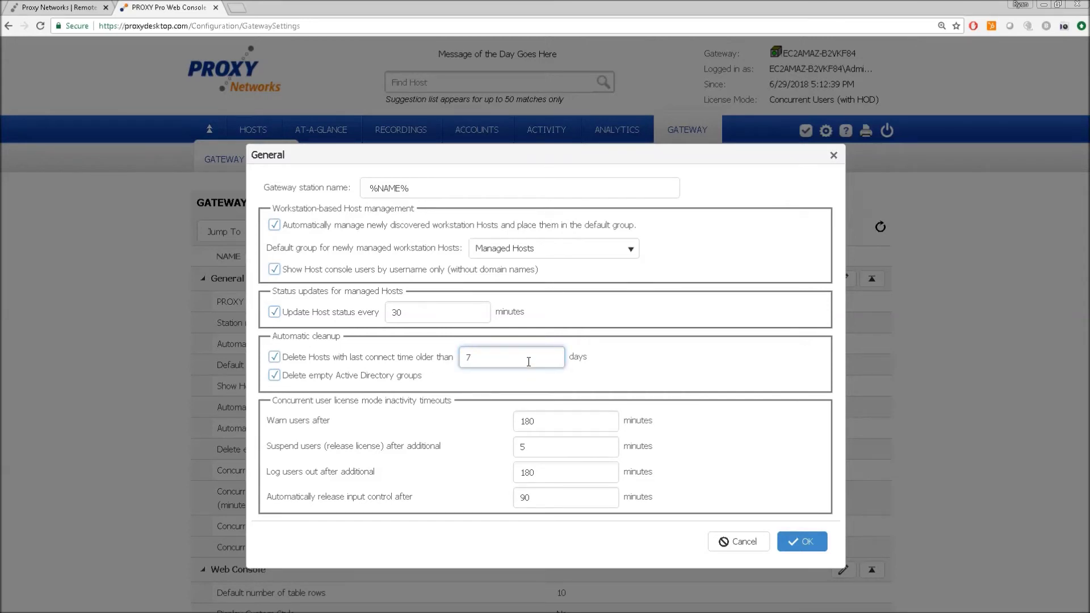
{"action": "left_click", "coordinate": [711, 362]}
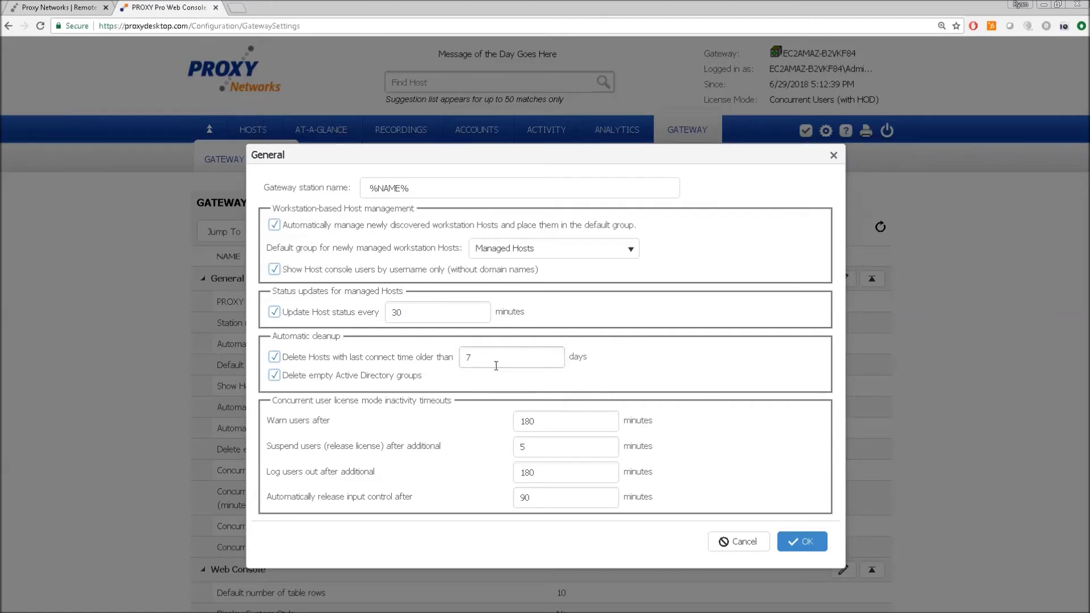
{"action": "double_click", "coordinate": [475, 348]}
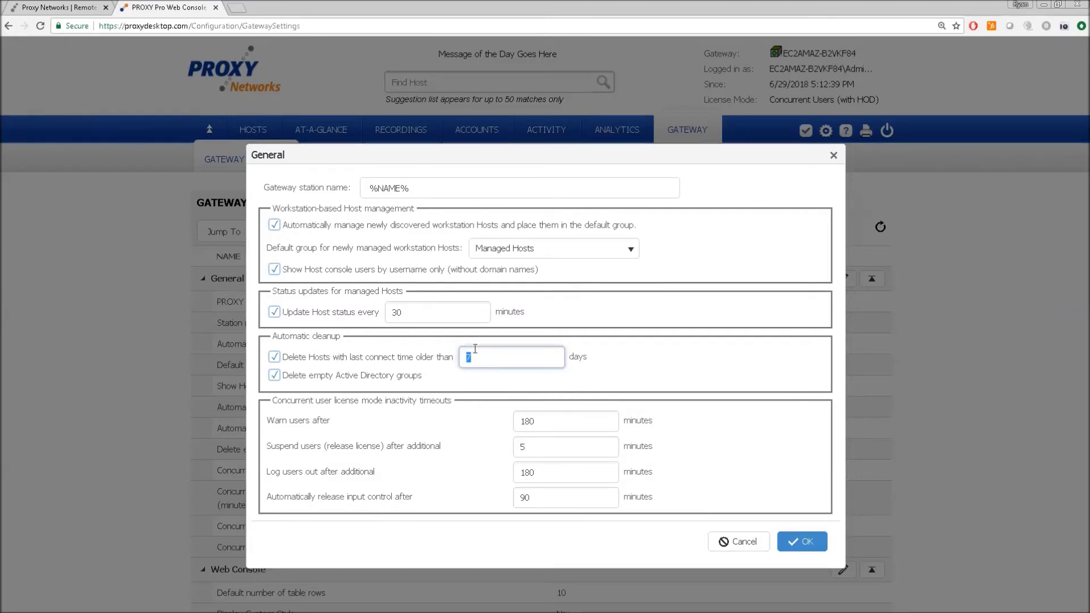
{"action": "left_click", "coordinate": [534, 358]}
{"action": "left_click_drag", "start_coordinate": [556, 421], "coordinate": [513, 421]}
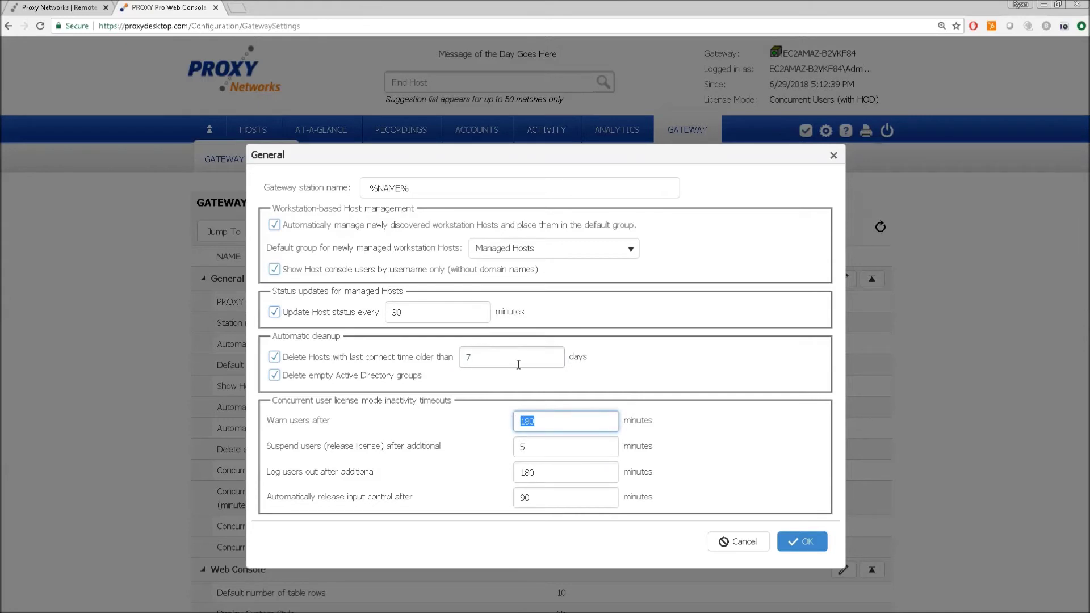
{"action": "left_click", "coordinate": [723, 401]}
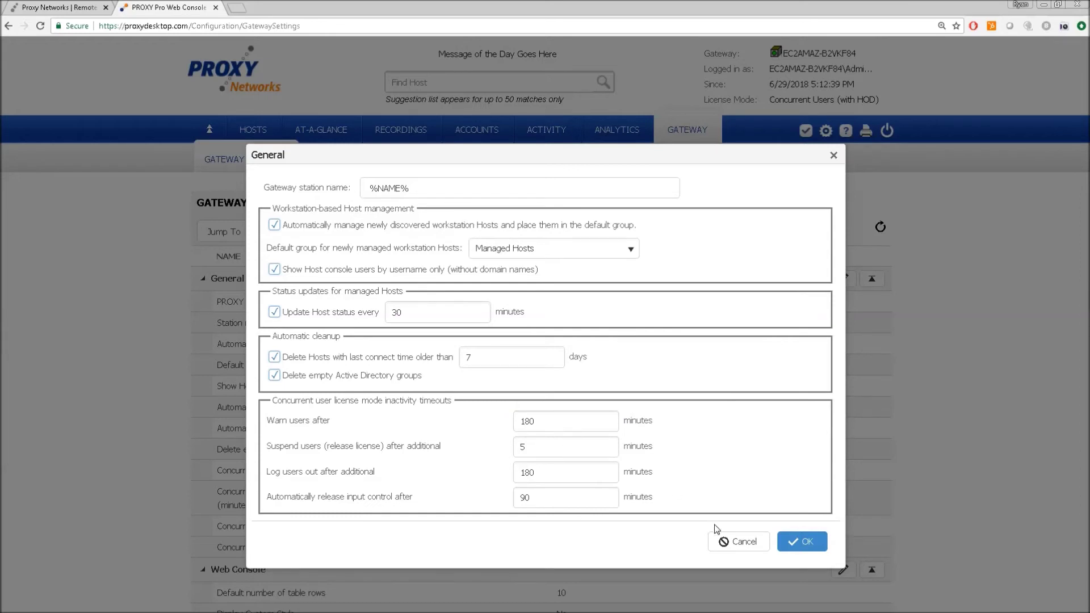
{"action": "left_click", "coordinate": [548, 471]}
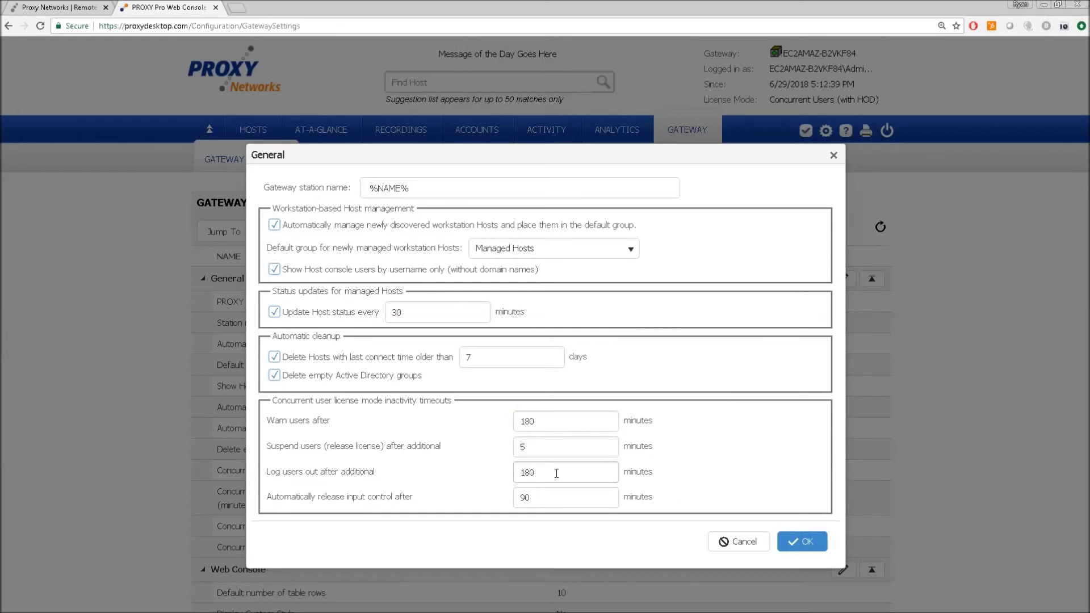
{"action": "left_click", "coordinate": [739, 542]}
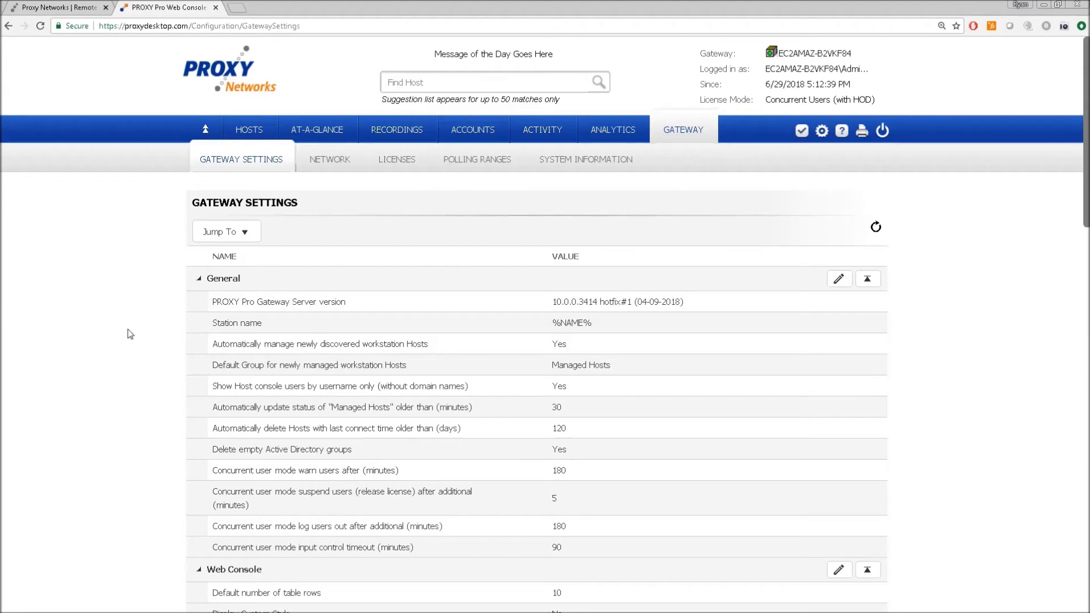
{"action": "left_click", "coordinate": [198, 279]}
- Highlight the message of the day text, then open and cancel the Web Console settings dialog
{"action": "scroll", "coordinate": [51, 341], "scroll_direction": "down", "scroll_amount": 2}
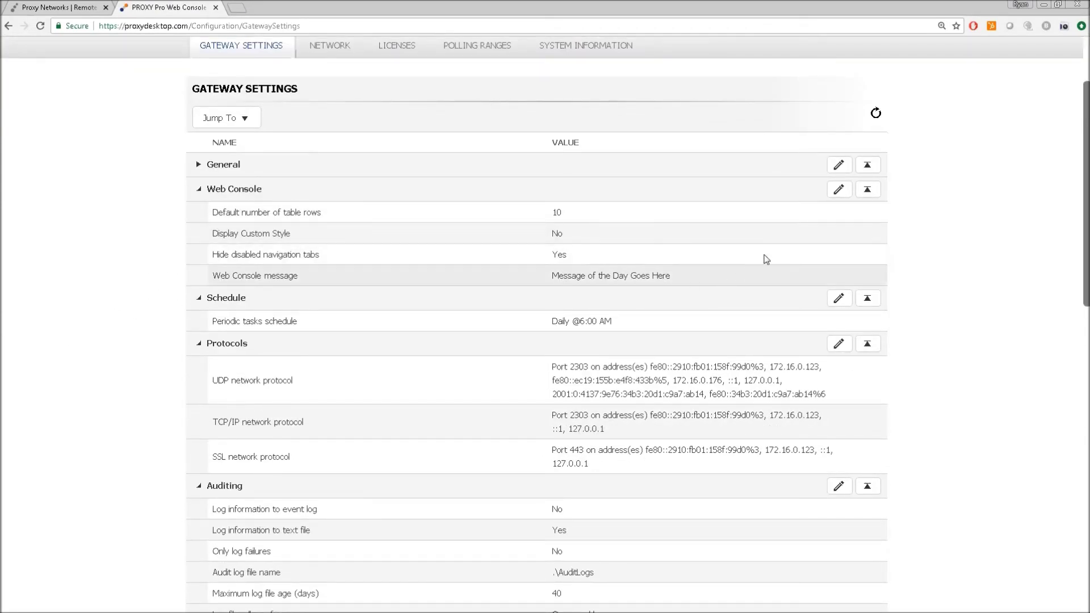
{"action": "scroll", "coordinate": [1001, 268], "scroll_direction": "up", "scroll_amount": 2}
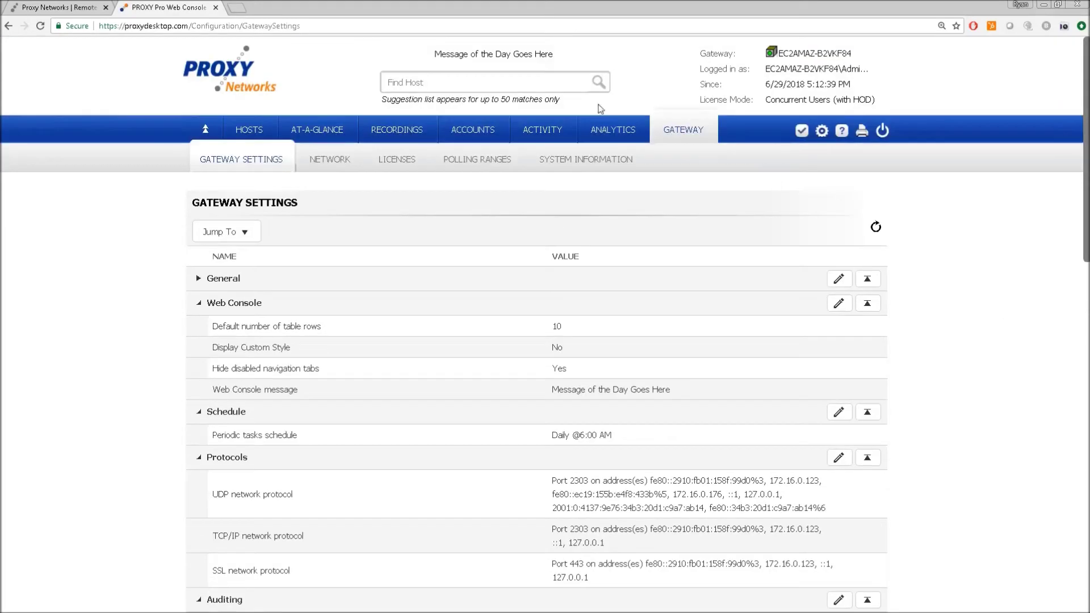
{"action": "left_click_drag", "start_coordinate": [434, 55], "coordinate": [560, 61]}
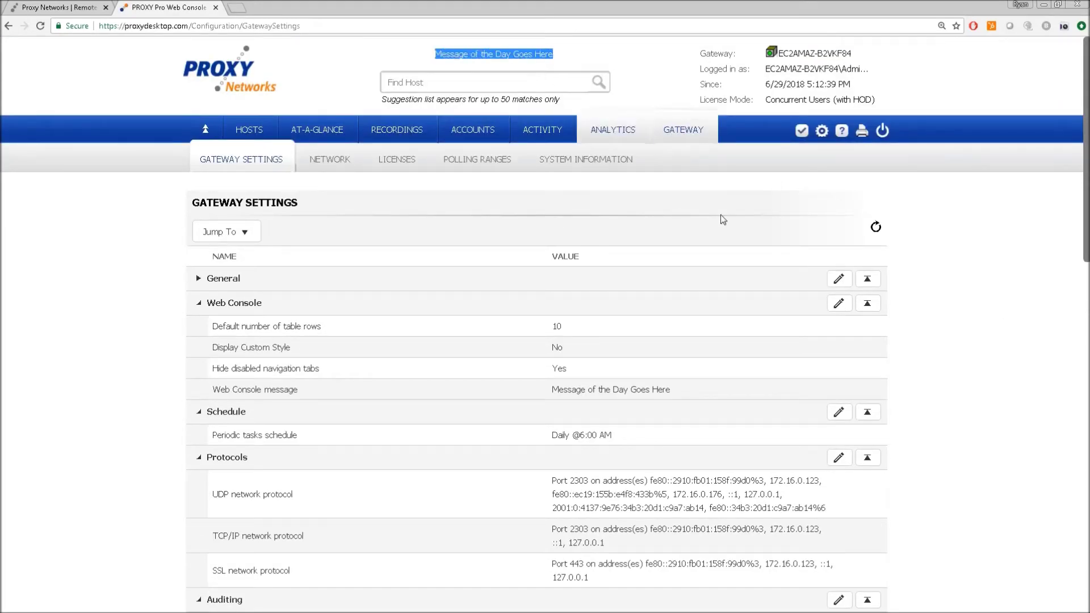
{"action": "left_click", "coordinate": [970, 364]}
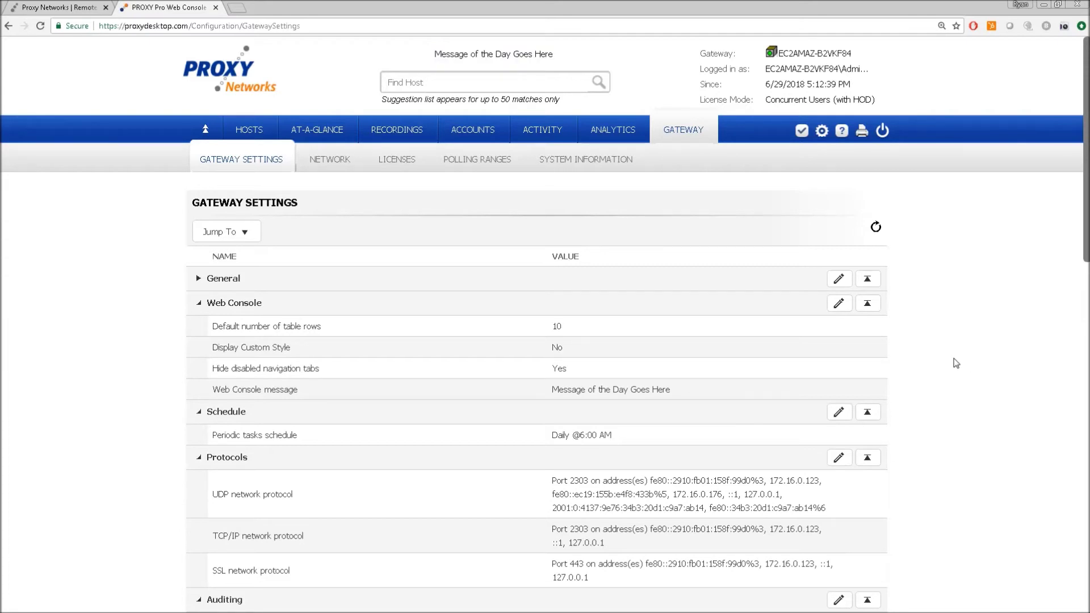
{"action": "left_click", "coordinate": [839, 303]}
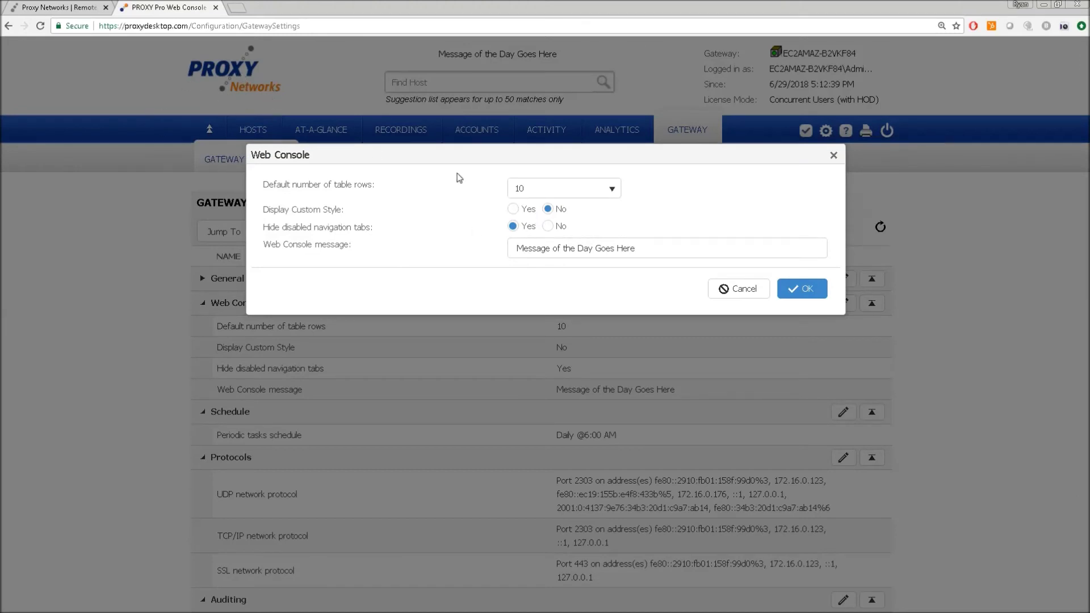
{"action": "left_click", "coordinate": [742, 290]}
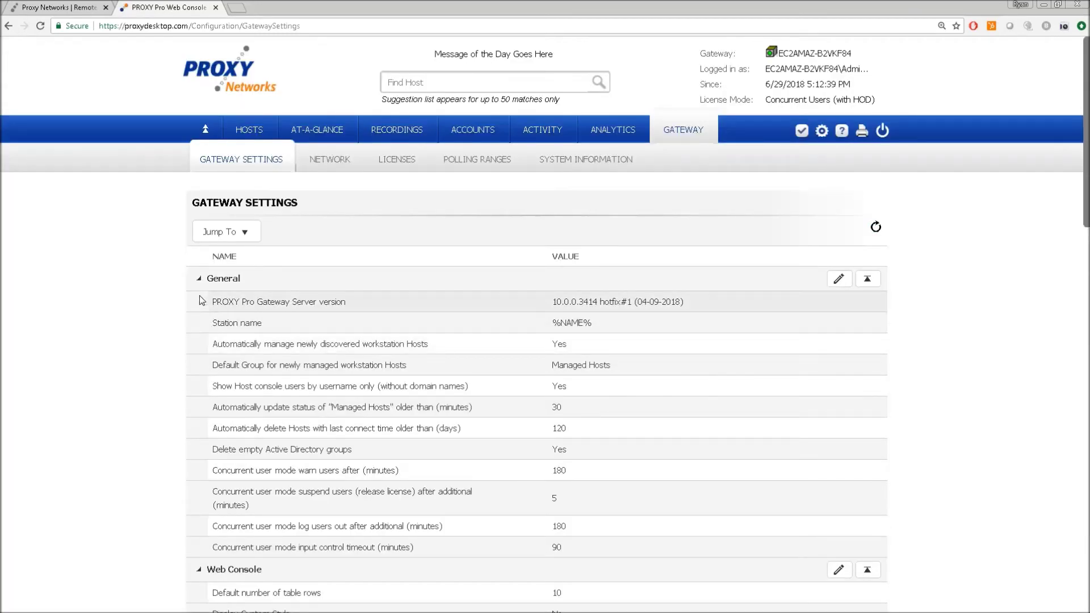
- Collapse the Web Console and Schedule sections and open the Protocols settings
{"action": "left_click", "coordinate": [199, 304]}
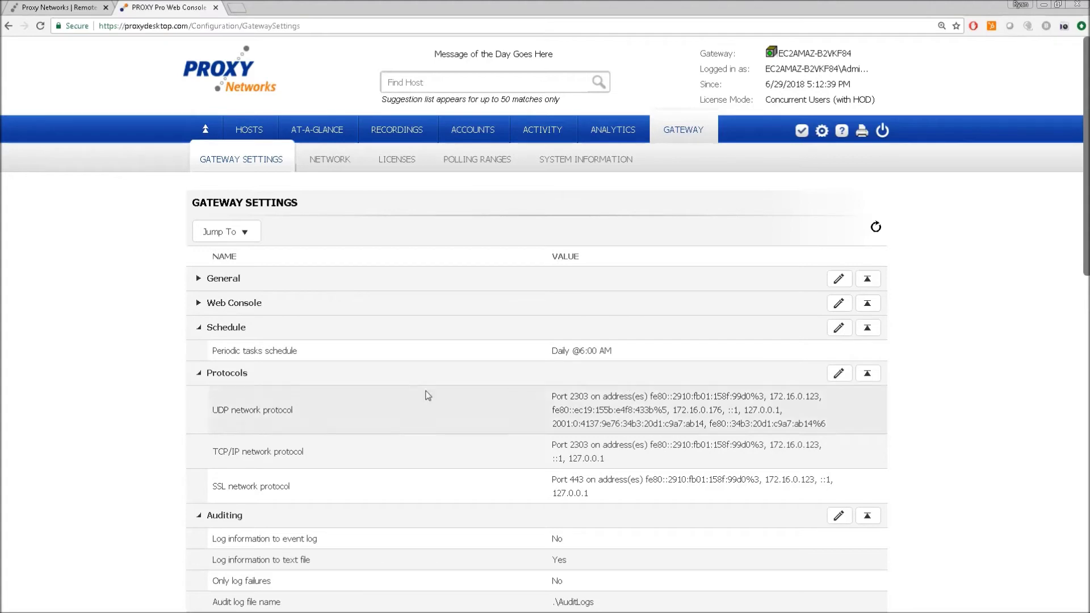
{"action": "left_click", "coordinate": [200, 330]}
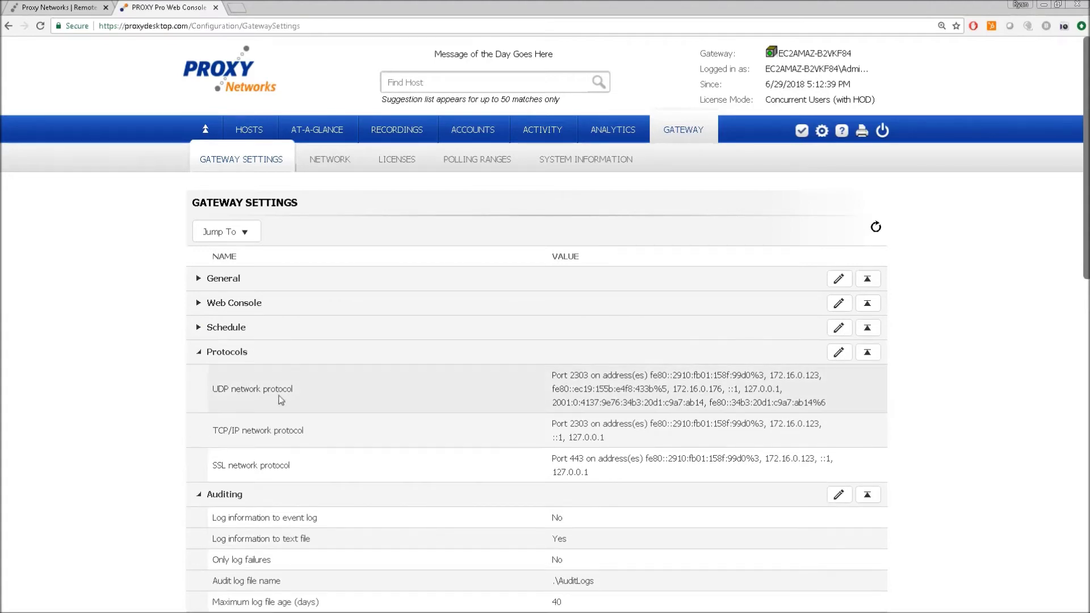
{"action": "left_click", "coordinate": [839, 352]}
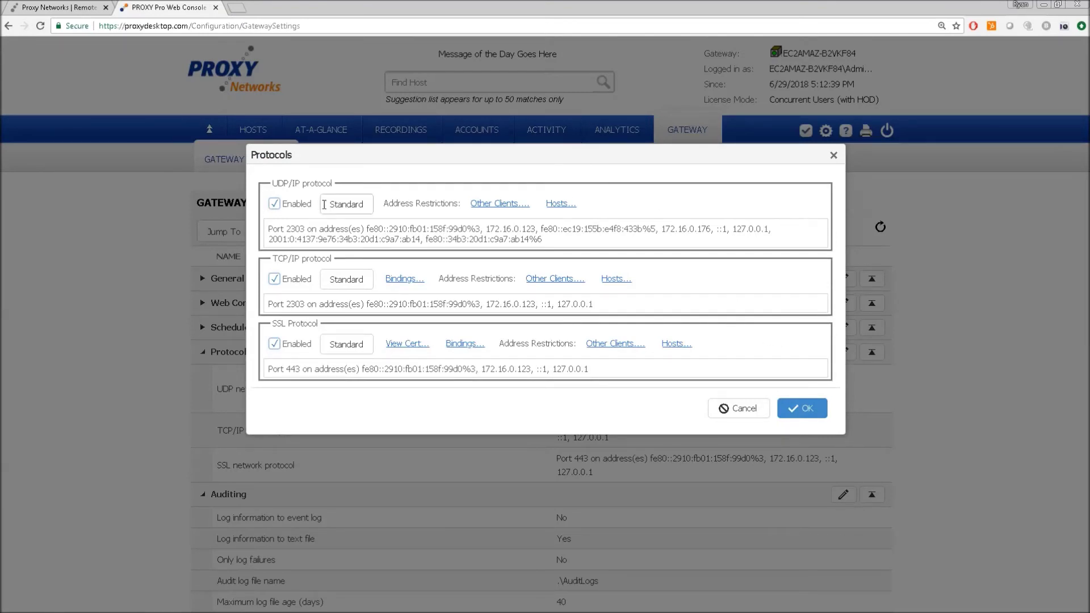
{"action": "left_click_drag", "start_coordinate": [308, 229], "coordinate": [252, 227]}
{"action": "left_click", "coordinate": [304, 304]}
{"action": "left_click_drag", "start_coordinate": [304, 304], "coordinate": [228, 306]}
{"action": "left_click", "coordinate": [265, 302]}
{"action": "left_click", "coordinate": [302, 370]}
{"action": "left_click", "coordinate": [616, 280]}
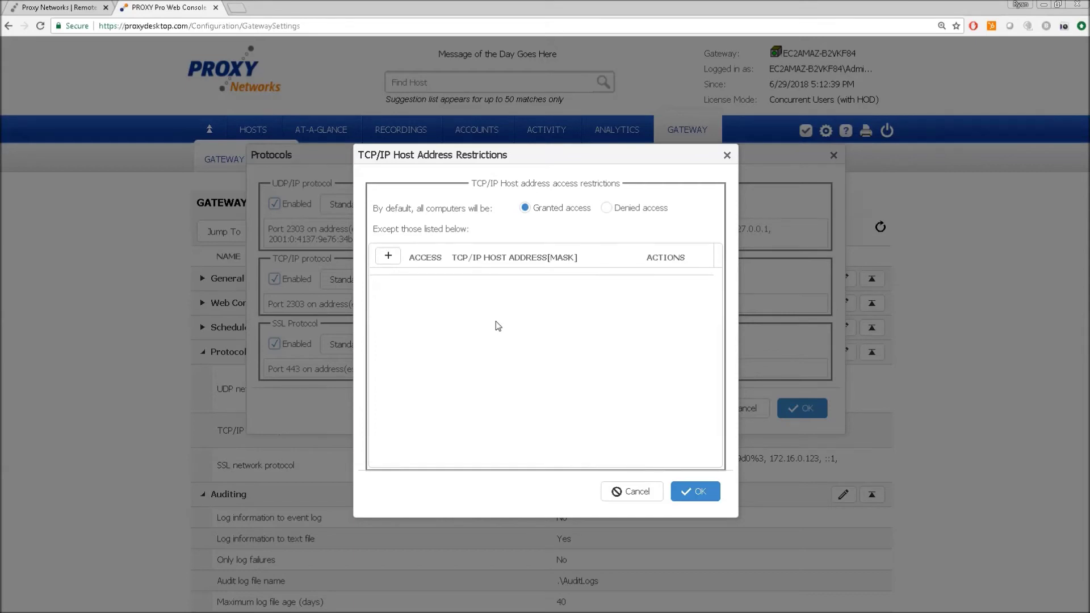
{"action": "left_click", "coordinate": [727, 156]}
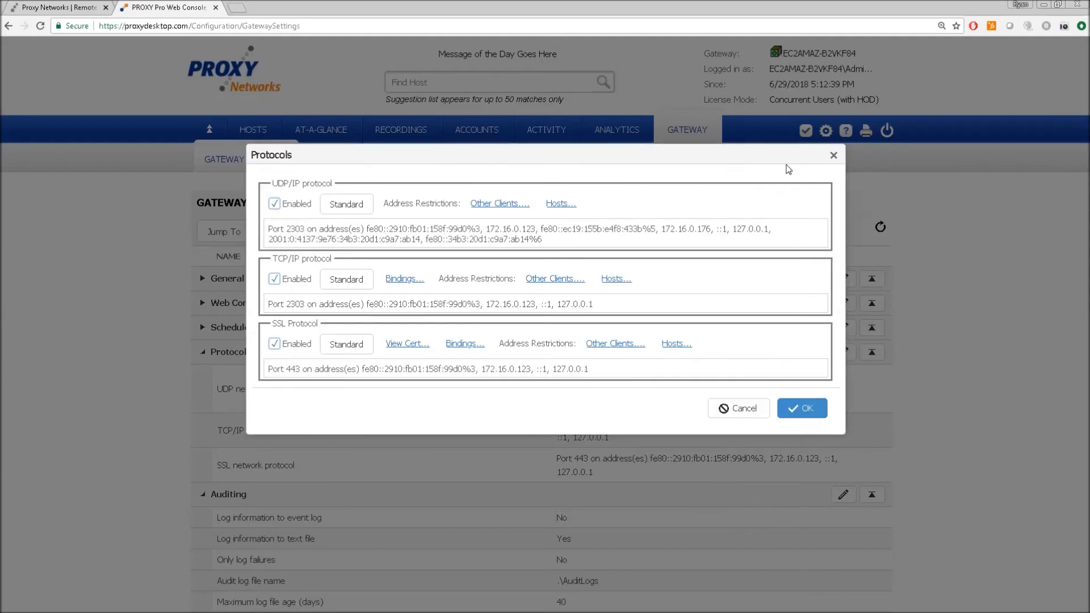
- Close the Protocols settings and collapse the General, Web Console, Schedule and Protocols sections
{"action": "left_click", "coordinate": [834, 155]}
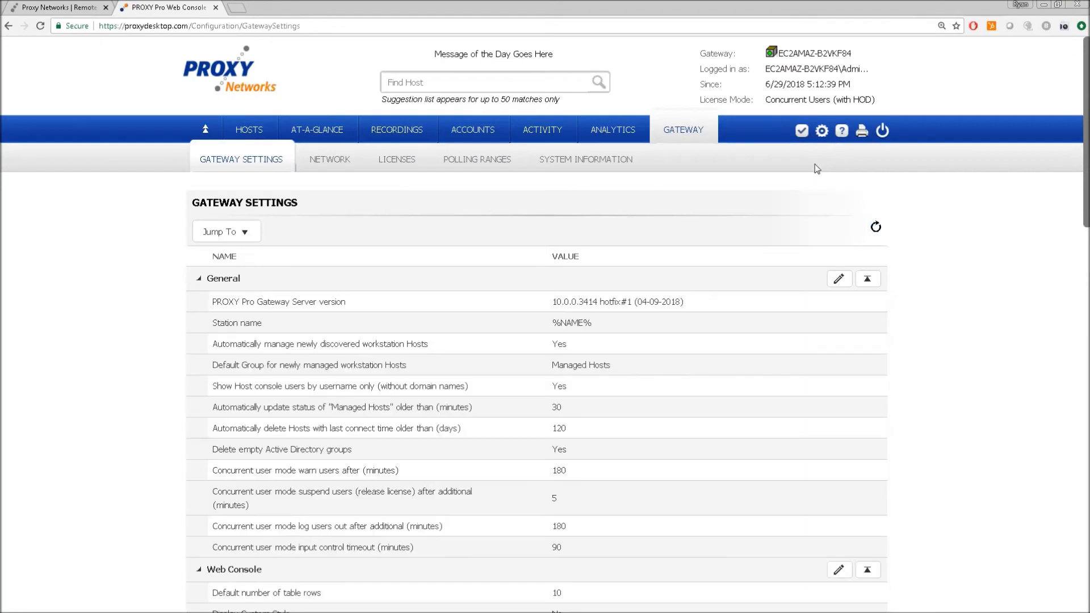
{"action": "left_click", "coordinate": [200, 280]}
{"action": "left_click", "coordinate": [197, 303]}
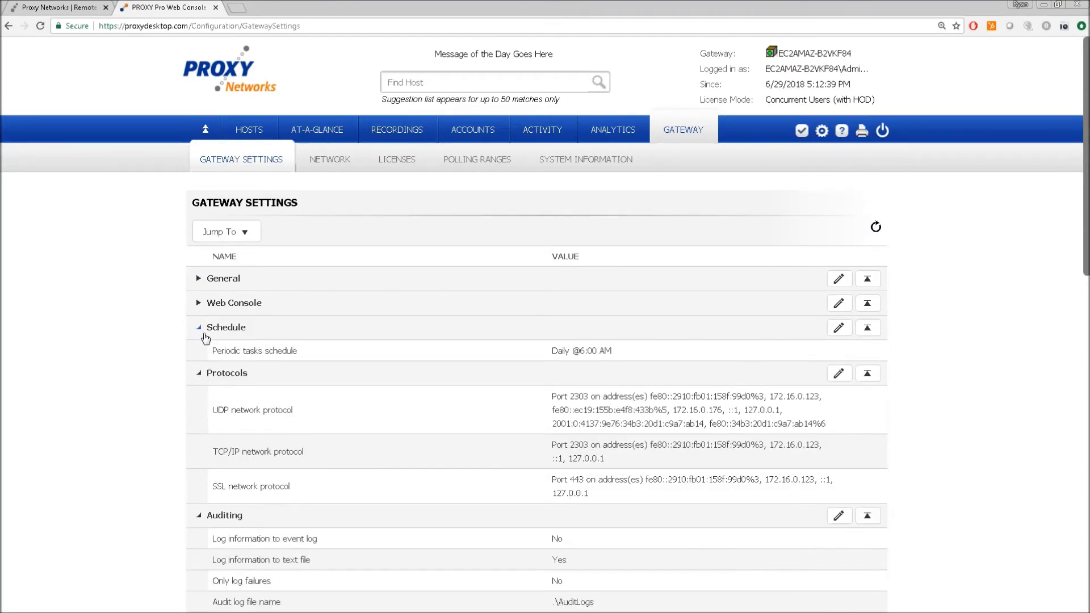
{"action": "left_click", "coordinate": [199, 328]}
{"action": "left_click", "coordinate": [199, 352]}
{"action": "scroll", "coordinate": [674, 305], "scroll_direction": "down", "scroll_amount": 3}
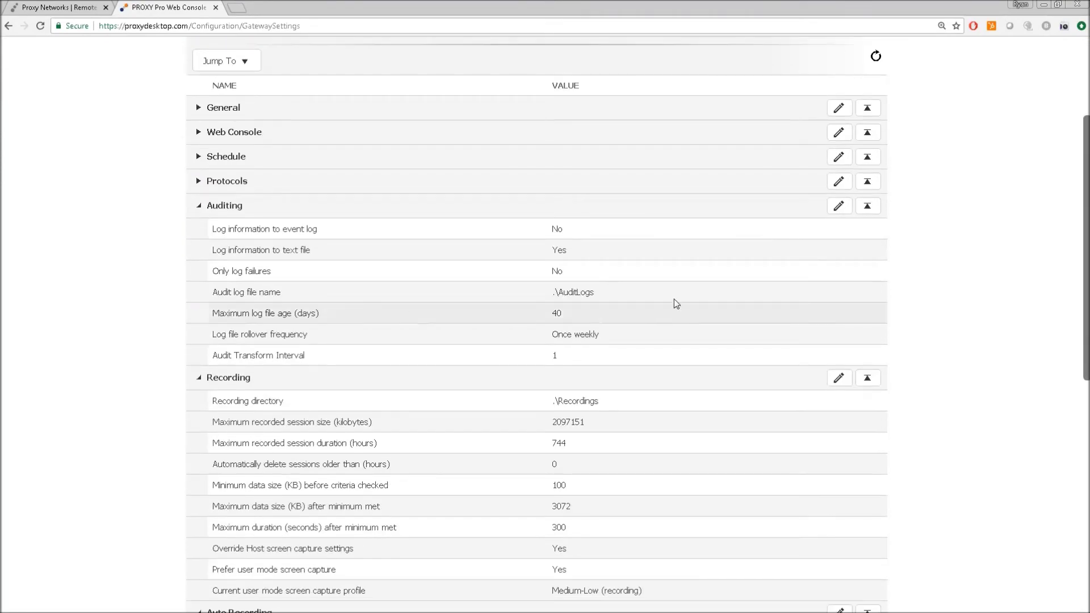
{"action": "scroll", "coordinate": [937, 227], "scroll_direction": "down", "scroll_amount": 1}
- Open the Auditing settings and try Once daily log rollover
{"action": "left_click", "coordinate": [839, 149]}
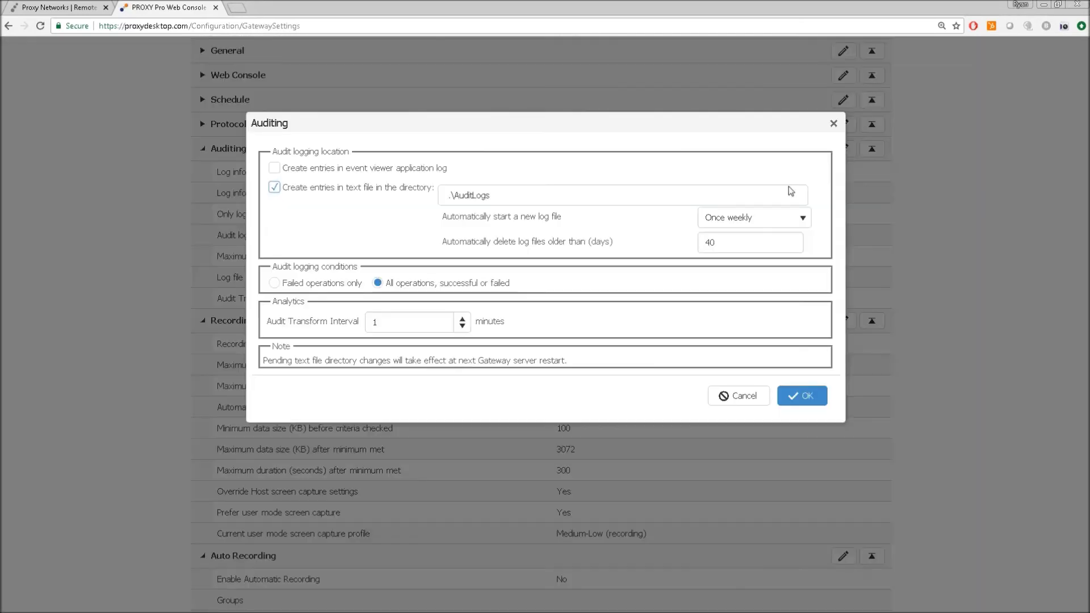
{"action": "left_click_drag", "start_coordinate": [536, 197], "coordinate": [402, 203]}
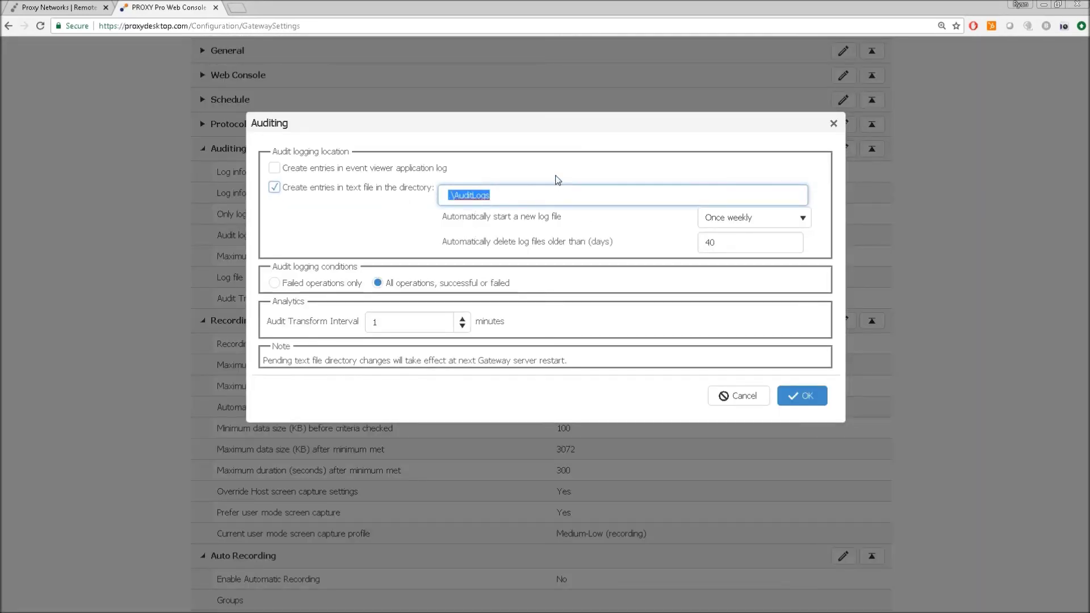
{"action": "left_click", "coordinate": [617, 189]}
{"action": "left_click", "coordinate": [804, 222]}
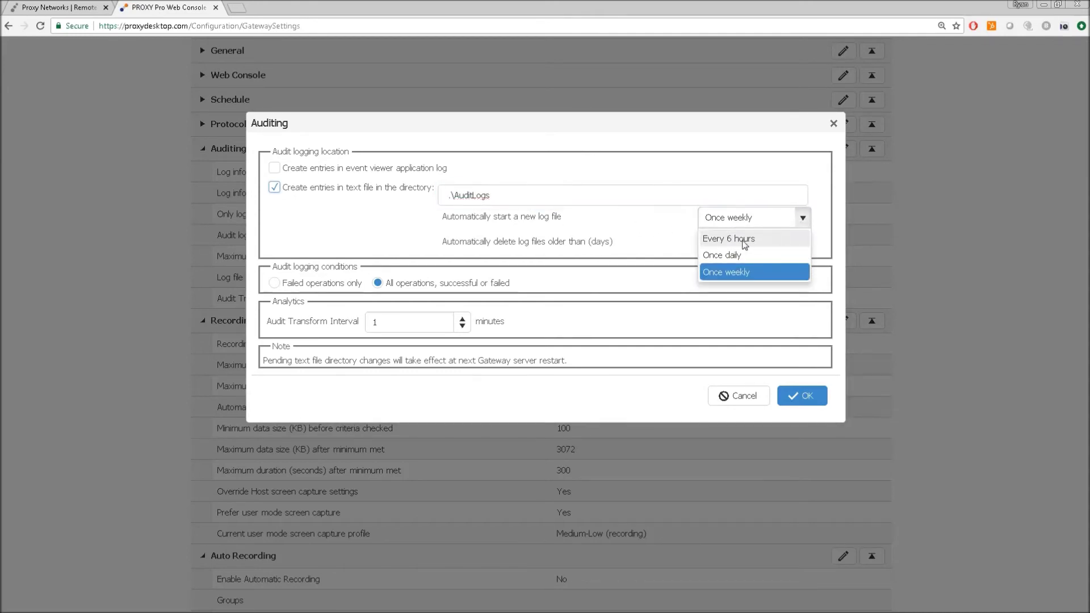
{"action": "left_click", "coordinate": [735, 258]}
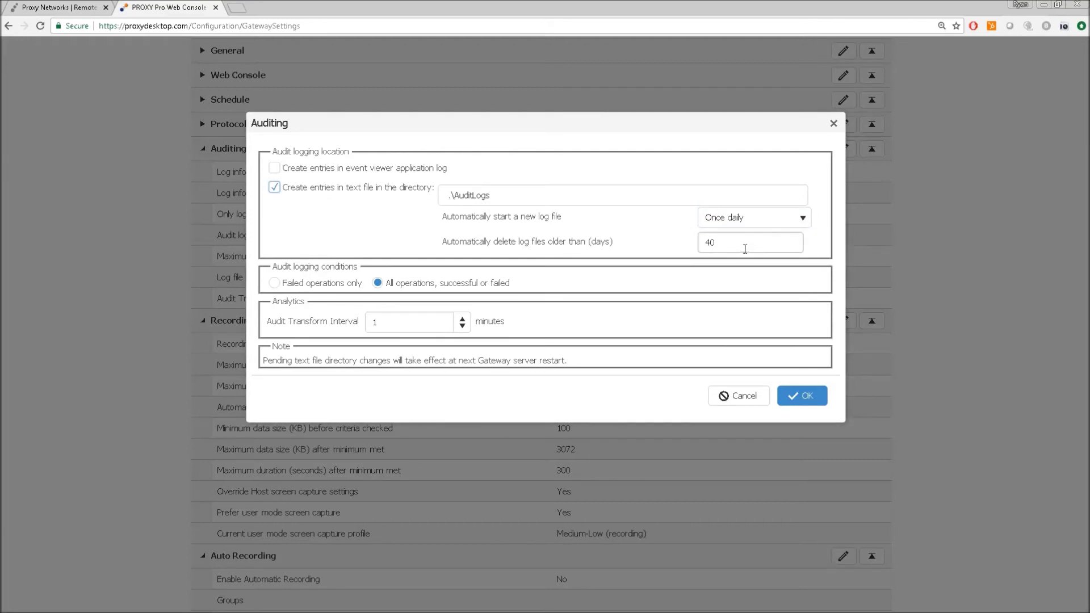
- Re-enter 40 days log retention and cancel the Auditing dialog without saving
{"action": "left_click_drag", "start_coordinate": [744, 244], "coordinate": [606, 239]}
{"action": "type", "text": "0"}
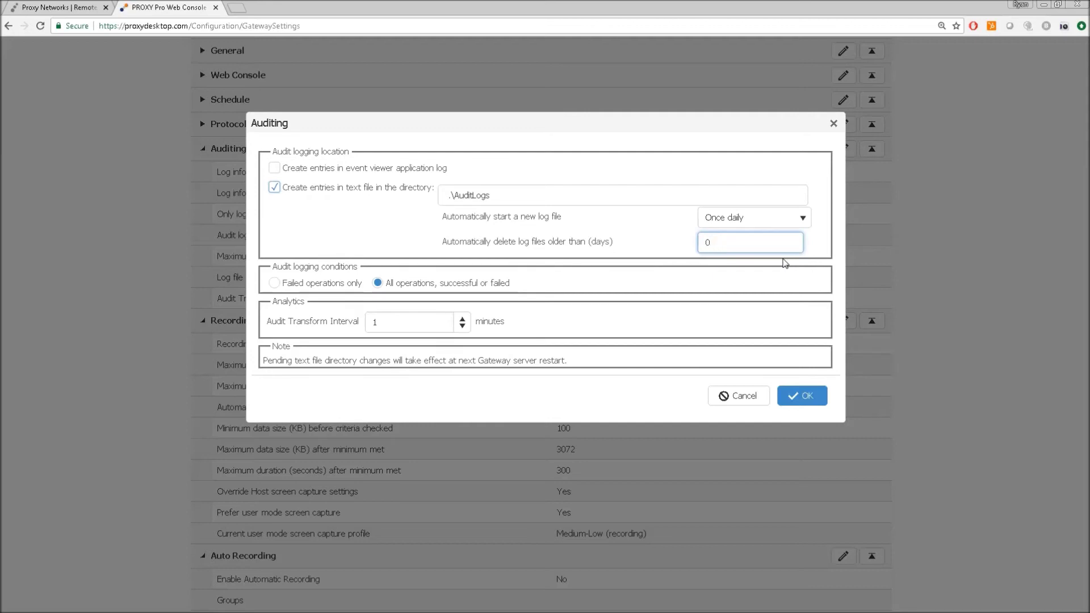
{"action": "key", "text": "BackSpace"}
{"action": "type", "text": "40"}
{"action": "left_click", "coordinate": [839, 249]}
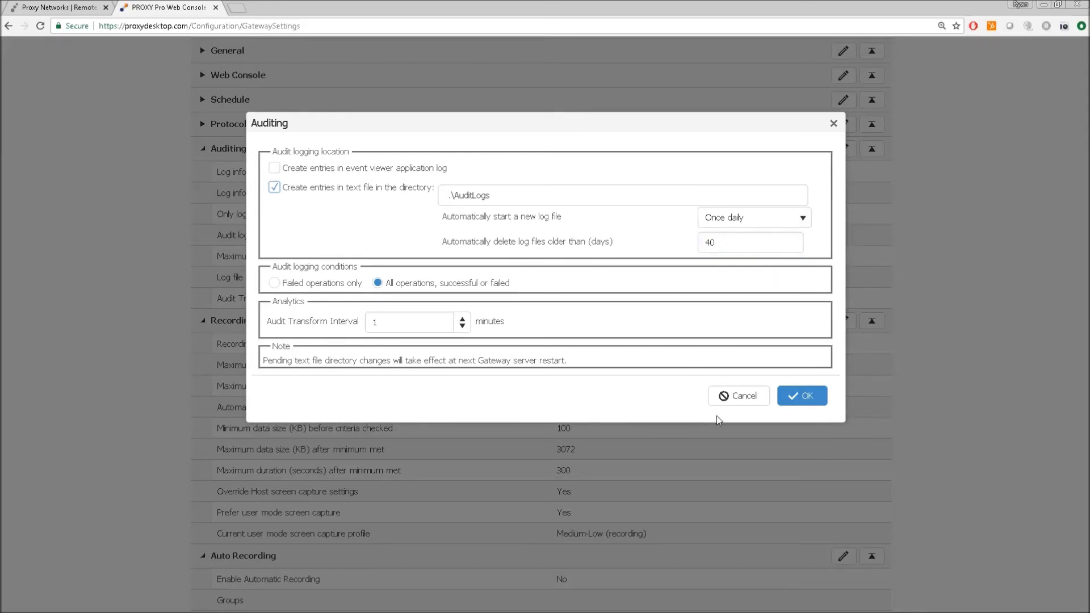
{"action": "left_click", "coordinate": [739, 396]}
{"action": "scroll", "coordinate": [102, 370], "scroll_direction": "down", "scroll_amount": 12}
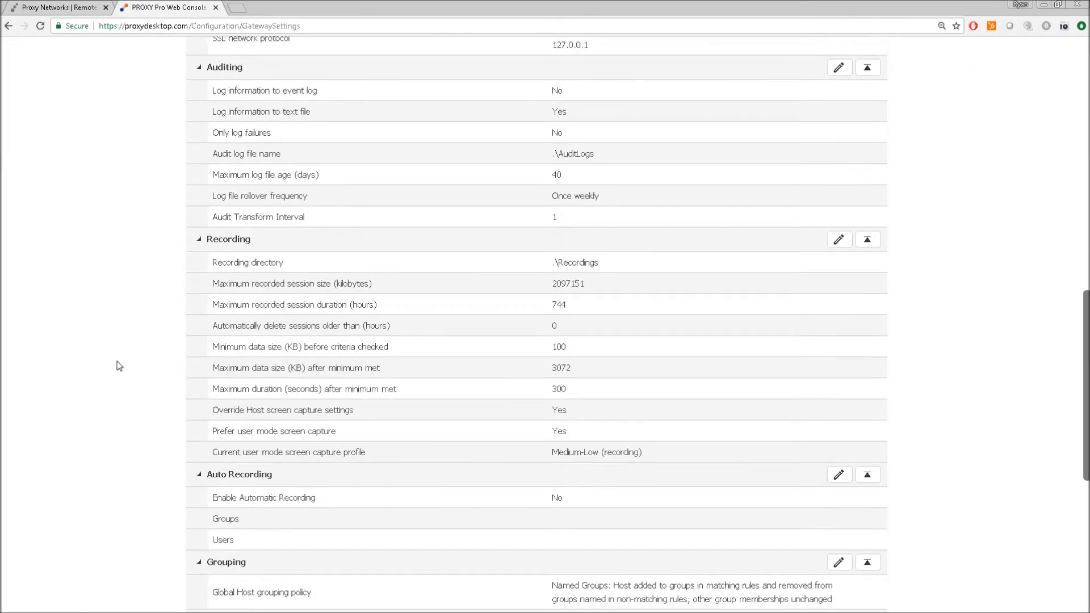
- Open Recording settings and User Mode Profile Properties, try the [Custom] profile, then cancel
{"action": "scroll", "coordinate": [146, 356], "scroll_direction": "up", "scroll_amount": 2}
{"action": "scroll", "coordinate": [163, 224], "scroll_direction": "up", "scroll_amount": 1}
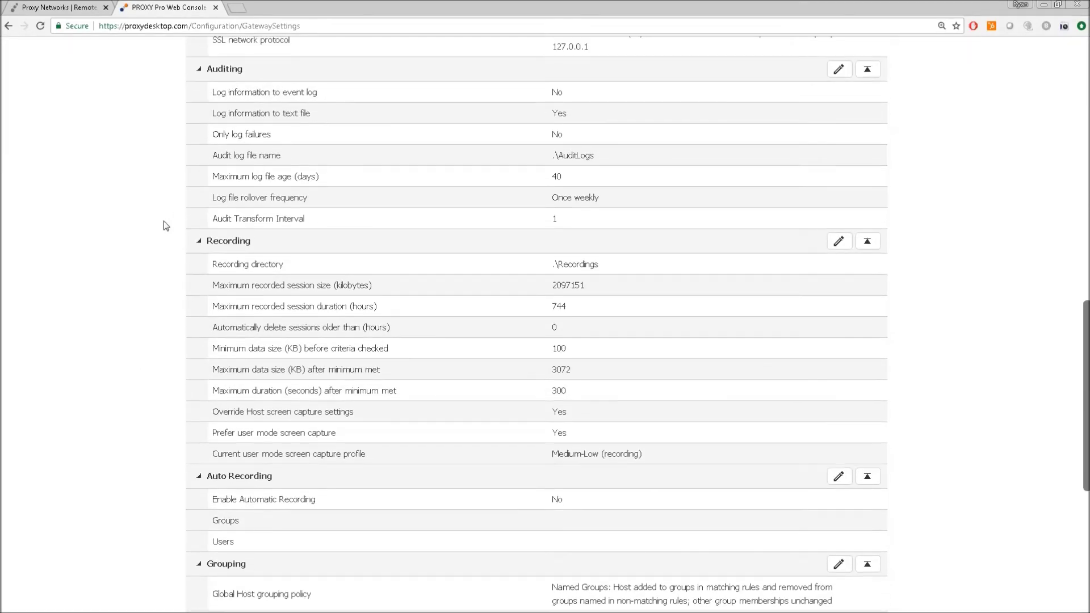
{"action": "left_click", "coordinate": [838, 242]}
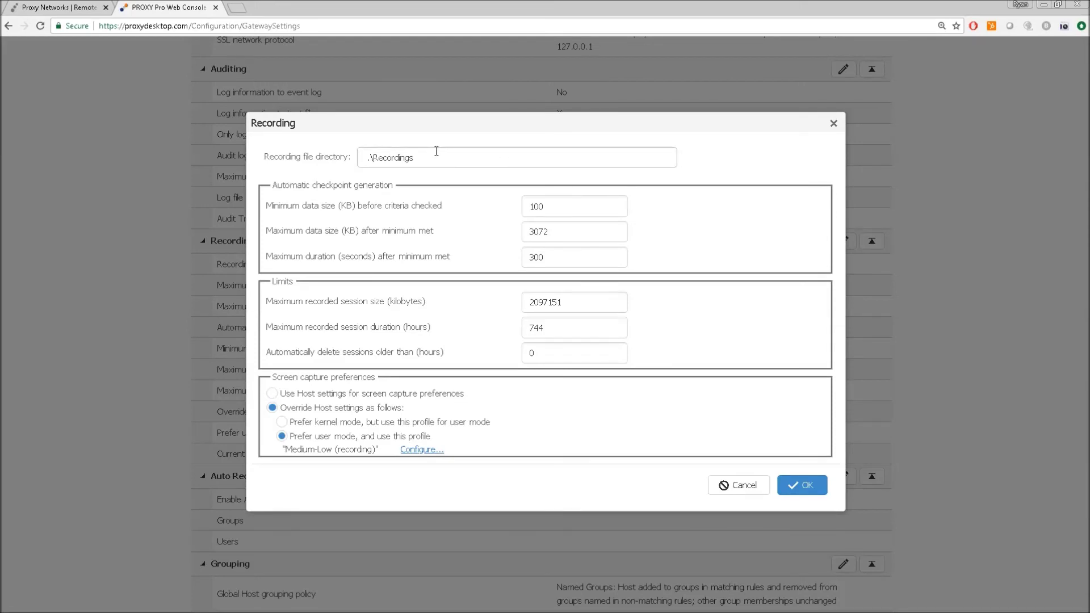
{"action": "left_click", "coordinate": [309, 159]}
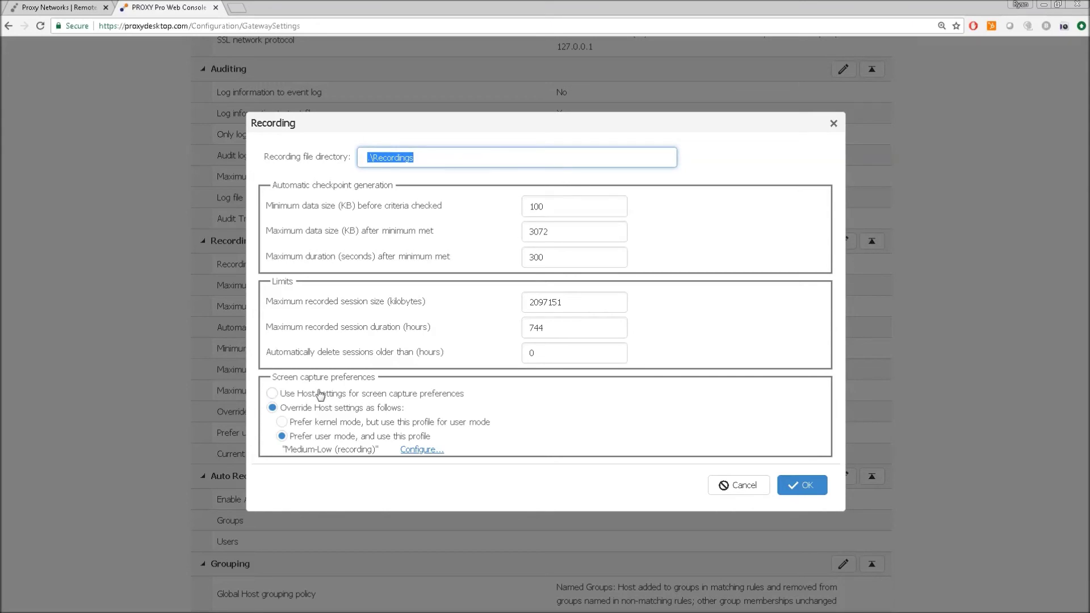
{"action": "left_click", "coordinate": [419, 449]}
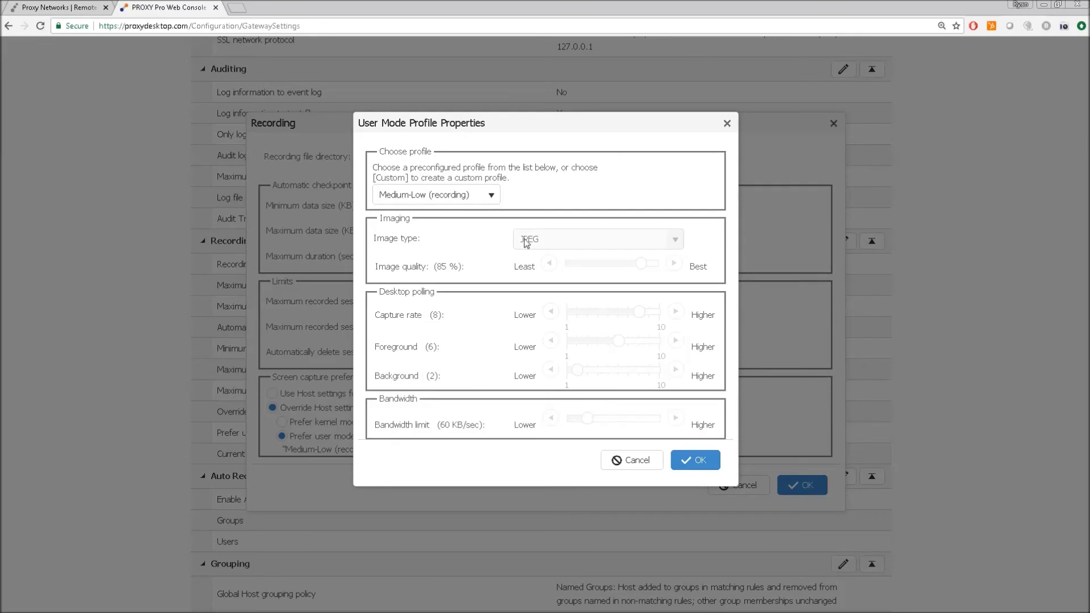
{"action": "left_click", "coordinate": [477, 197]}
{"action": "left_click", "coordinate": [414, 280]}
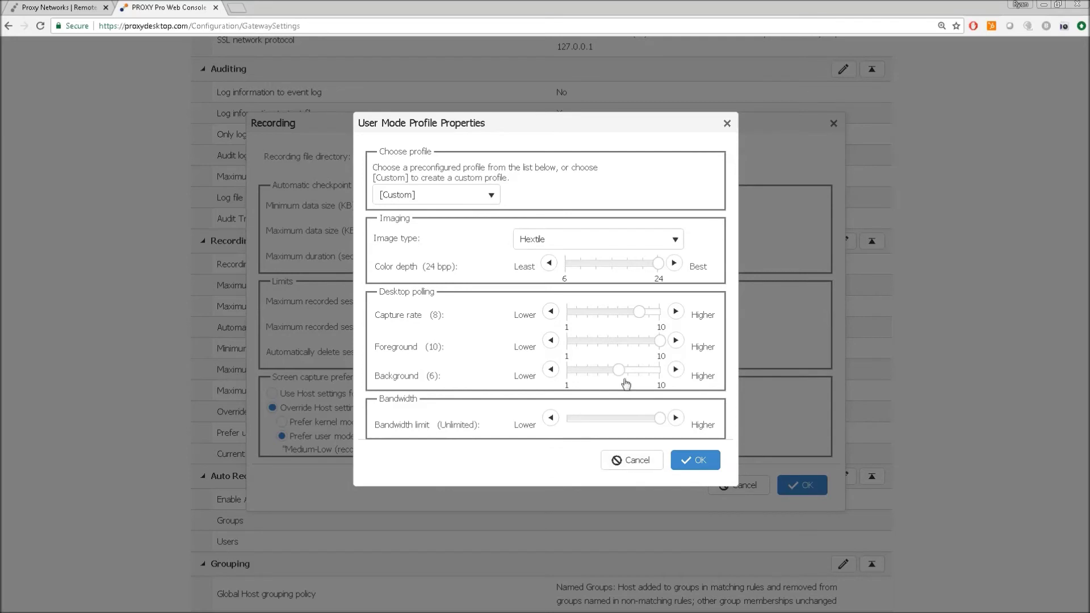
{"action": "left_click", "coordinate": [637, 462]}
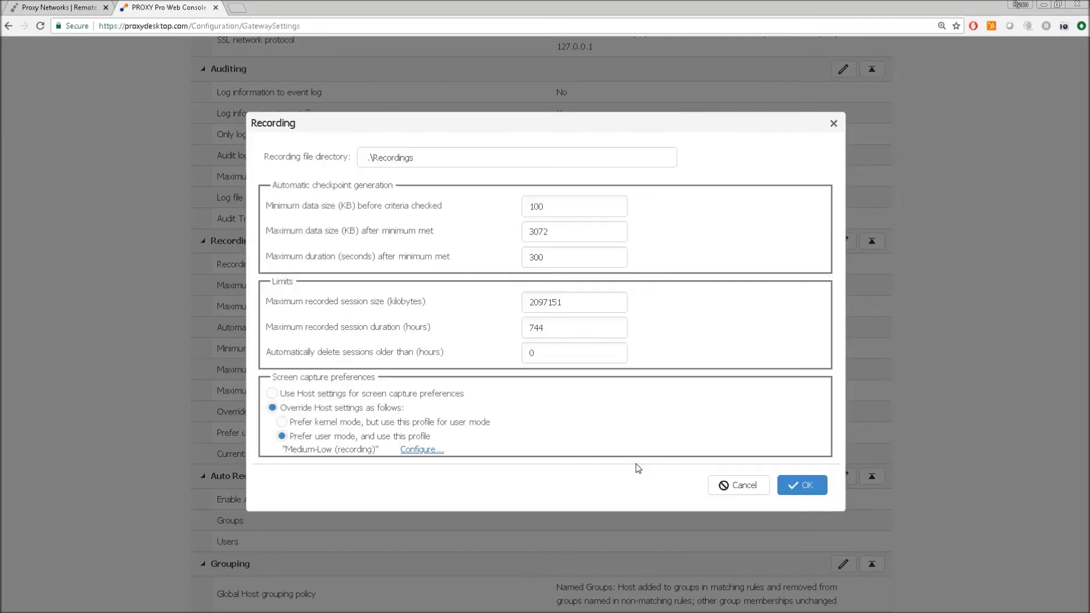
- Cancel the Recording dialog, then in Auto Recording enable recording and toggle Managed Hosts and Site A groups
{"action": "left_click", "coordinate": [738, 490]}
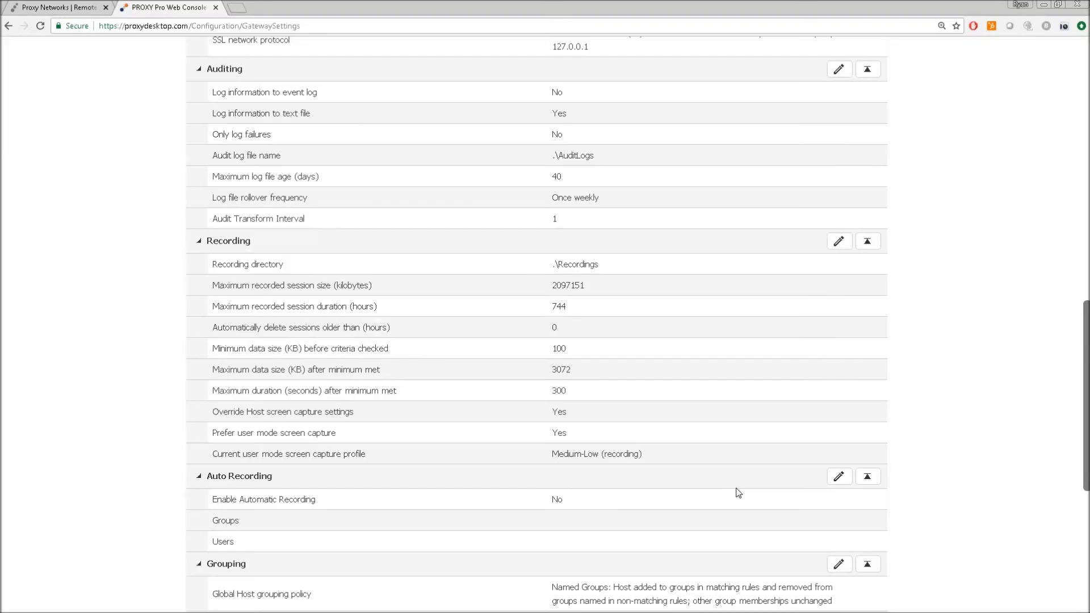
{"action": "scroll", "coordinate": [114, 289], "scroll_direction": "down", "scroll_amount": 4}
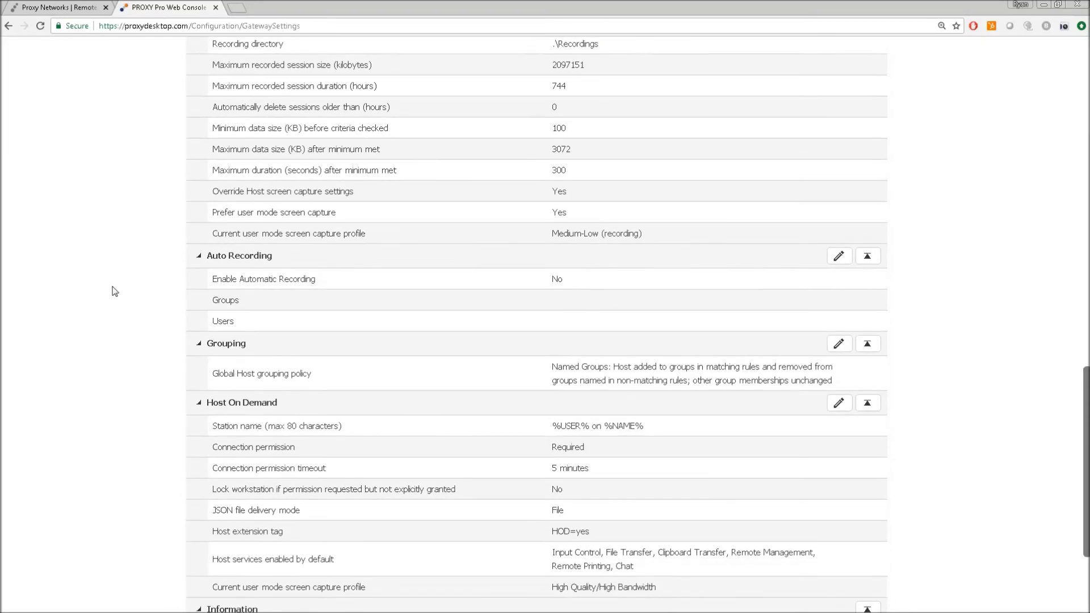
{"action": "left_click", "coordinate": [838, 248]}
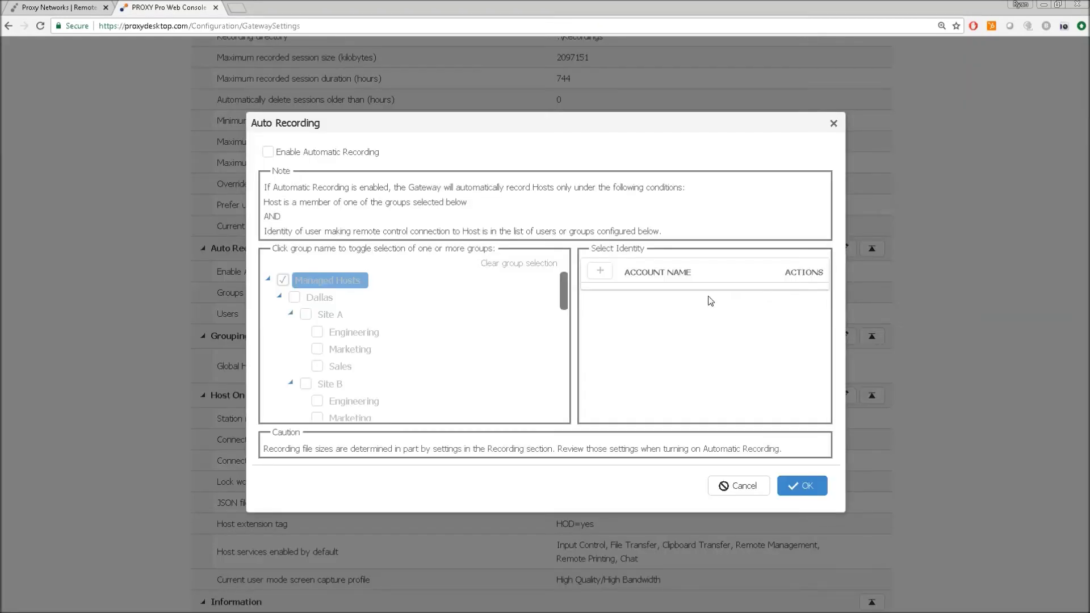
{"action": "left_click", "coordinate": [269, 152]}
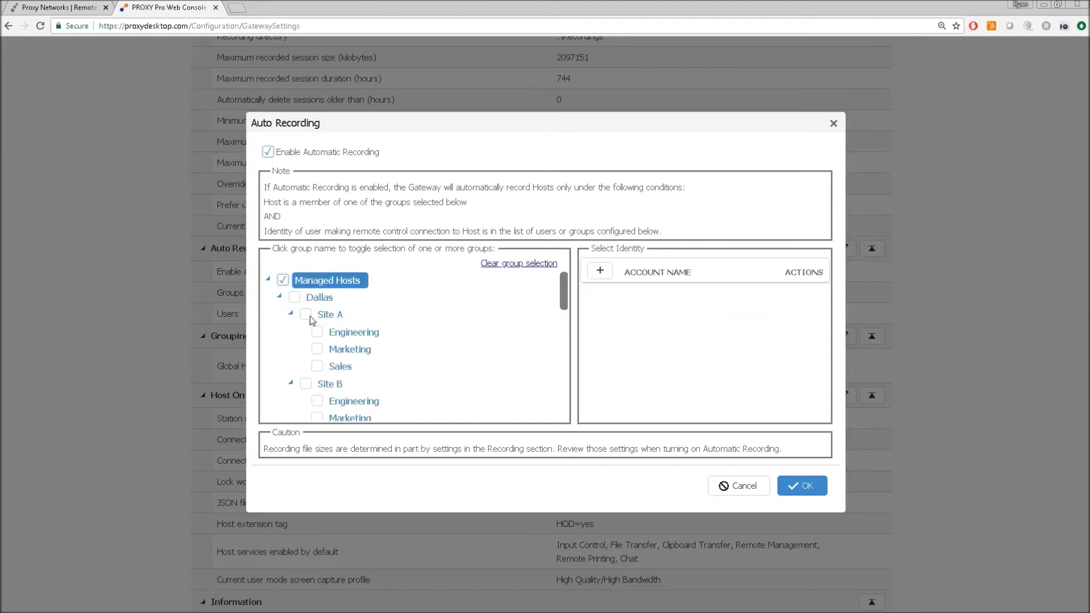
{"action": "left_click", "coordinate": [283, 281]}
{"action": "left_click", "coordinate": [305, 314]}
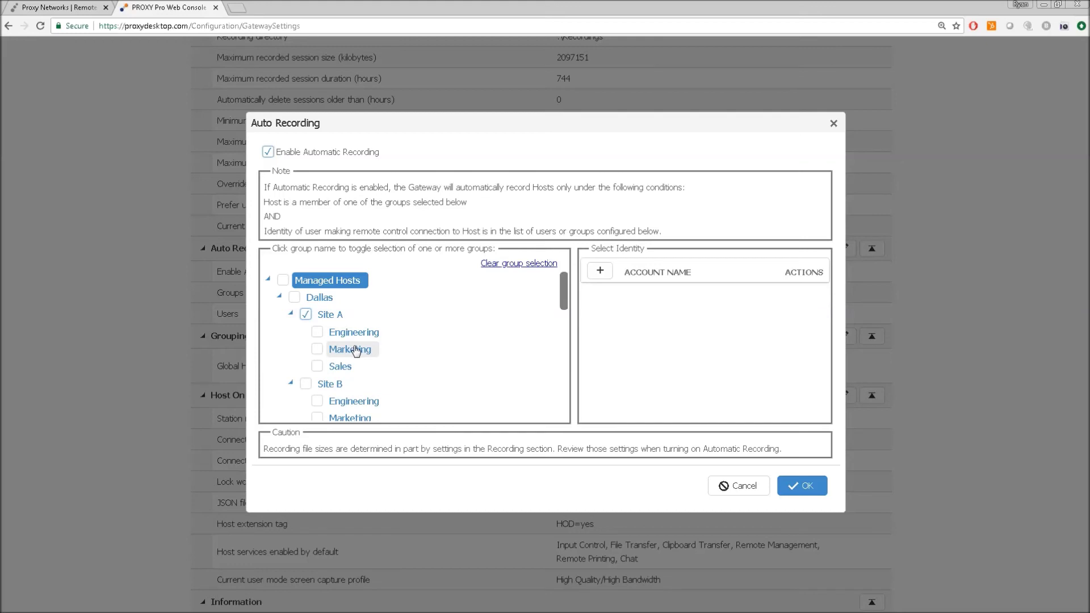
{"action": "left_click", "coordinate": [306, 315]}
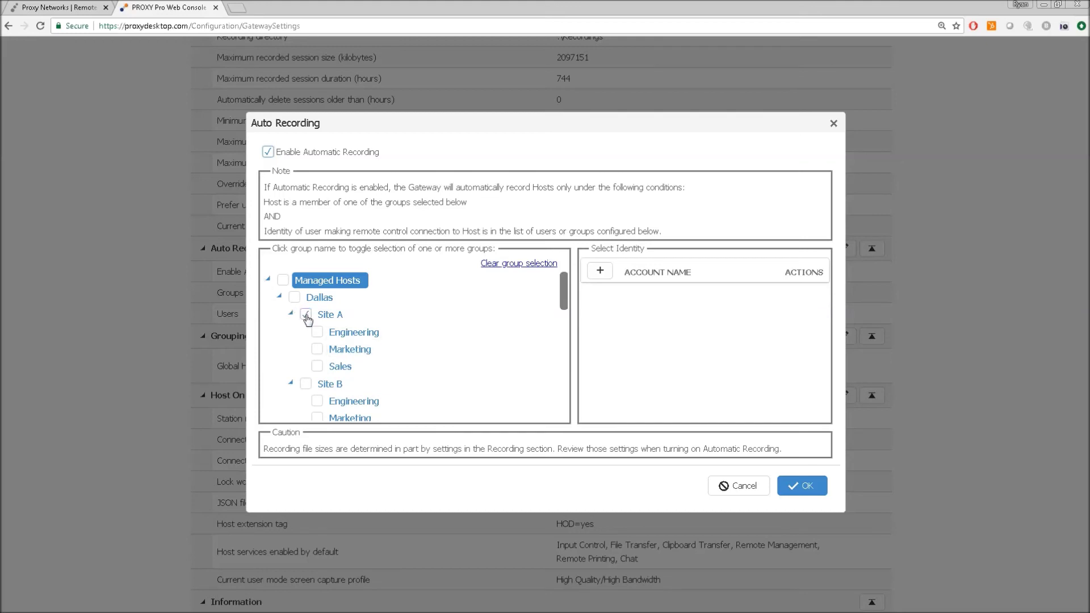
- Open and cancel Add New Identity, turn automatic recording off, and cancel Auto Recording
{"action": "left_click", "coordinate": [600, 271]}
{"action": "left_click", "coordinate": [452, 216]}
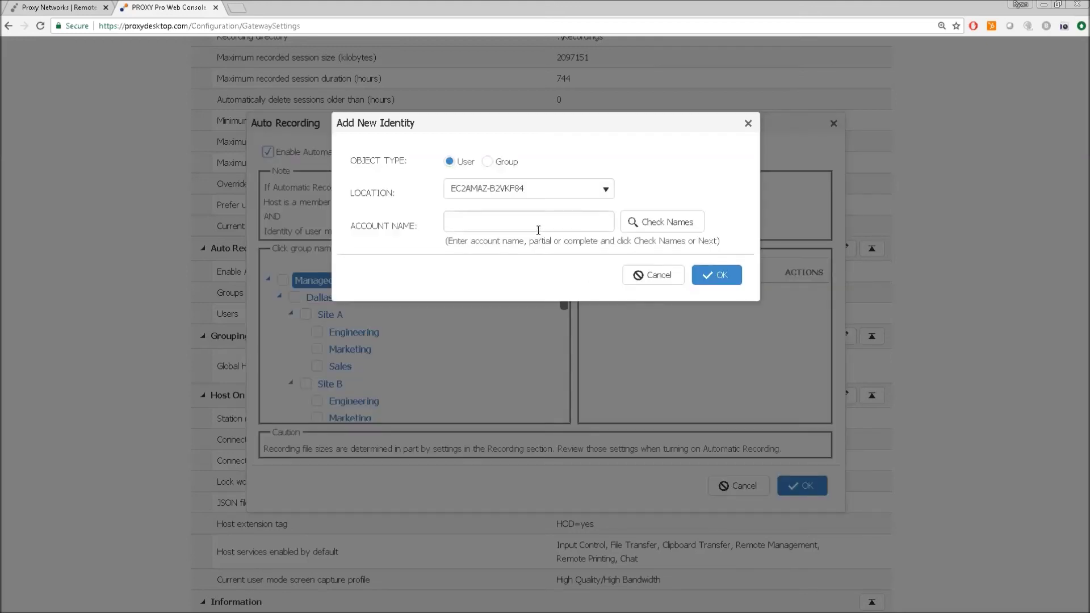
{"action": "left_click_drag", "start_coordinate": [487, 120], "coordinate": [580, 369]}
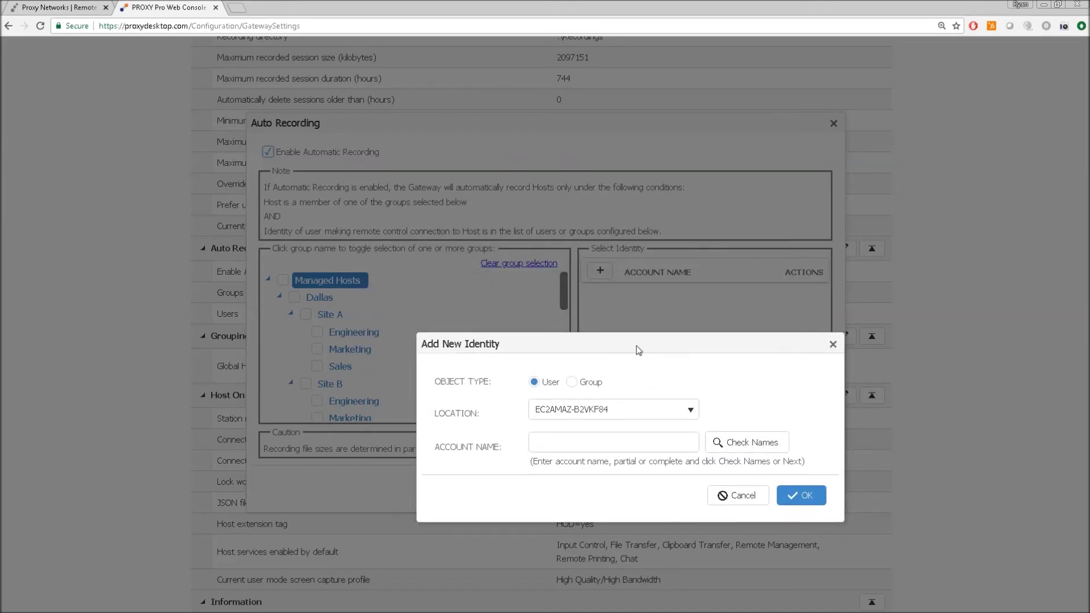
{"action": "left_click", "coordinate": [729, 495]}
{"action": "left_click", "coordinate": [268, 152]}
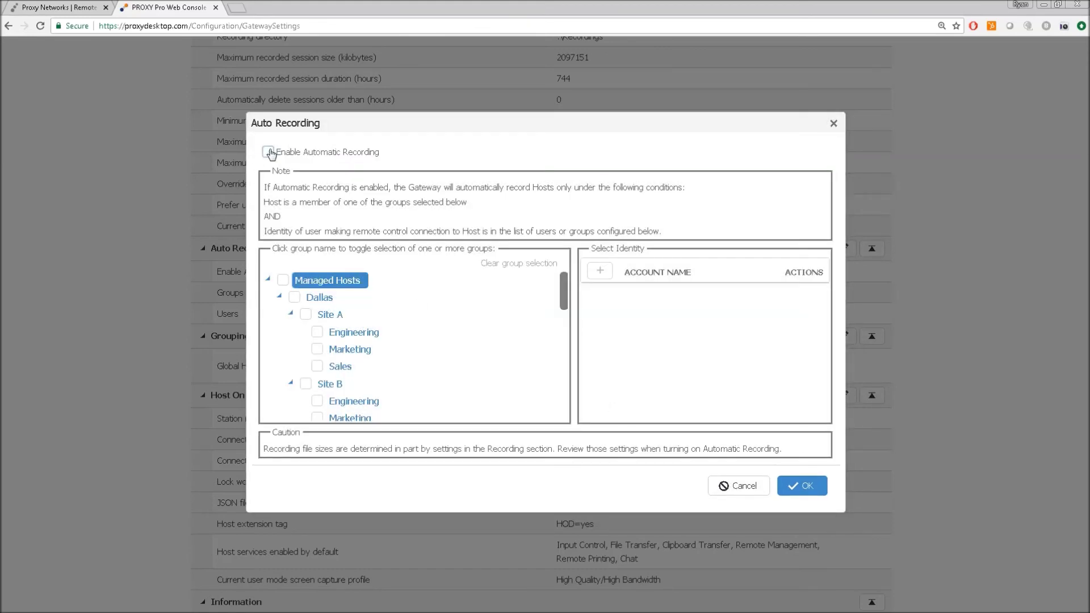
{"action": "left_click", "coordinate": [726, 486]}
{"action": "scroll", "coordinate": [112, 418], "scroll_direction": "down", "scroll_amount": 2}
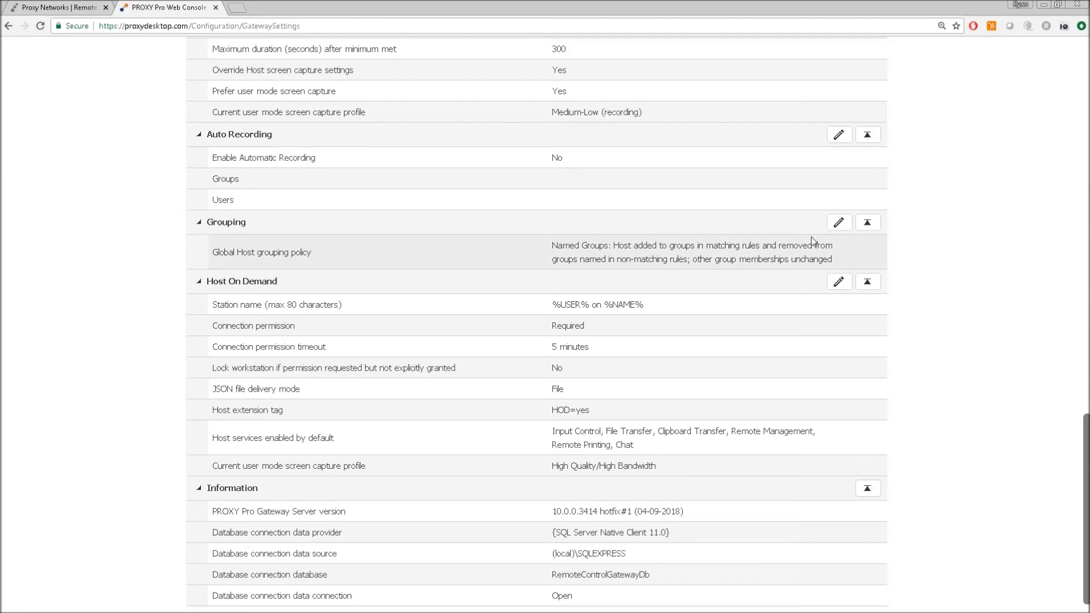
- Open the Grouping settings and start an IPv4 address rule with 192.168 and 25 addresses
{"action": "left_click", "coordinate": [840, 223]}
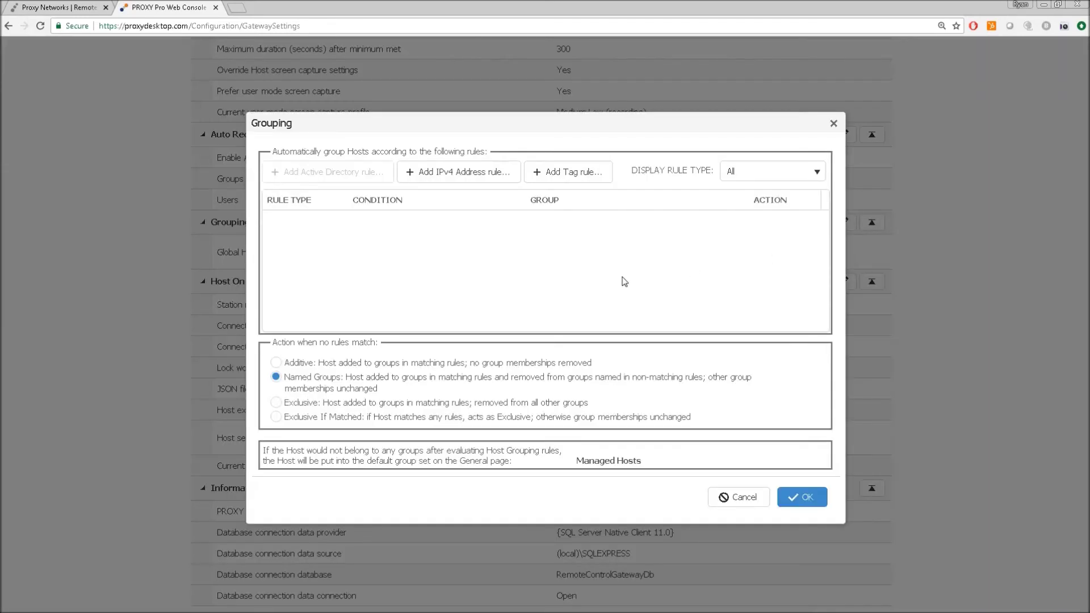
{"action": "left_click", "coordinate": [496, 181]}
{"action": "left_click", "coordinate": [543, 160]}
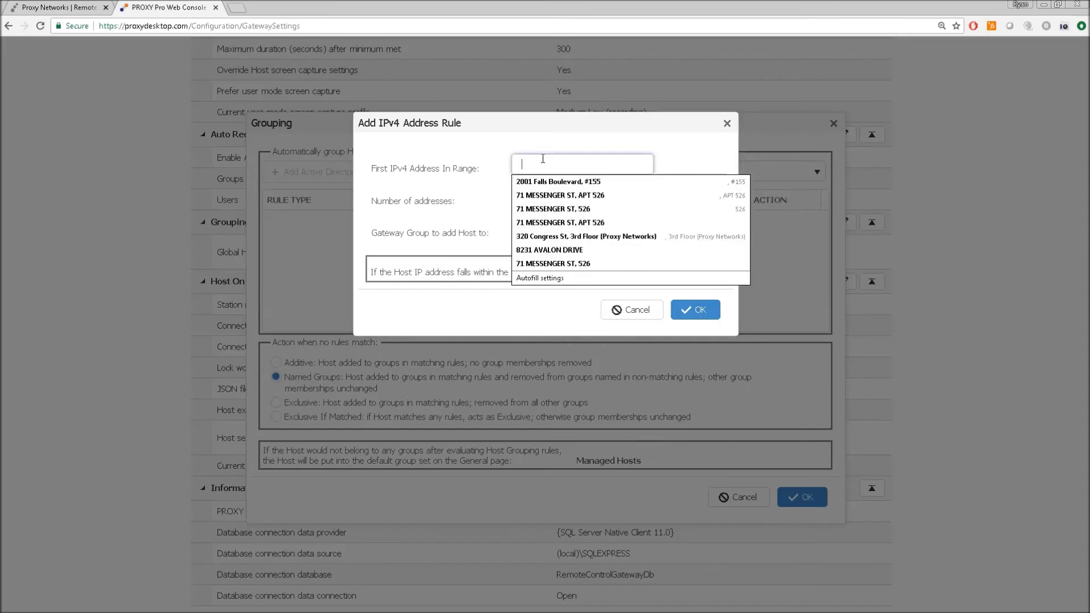
{"action": "left_click", "coordinate": [503, 170]}
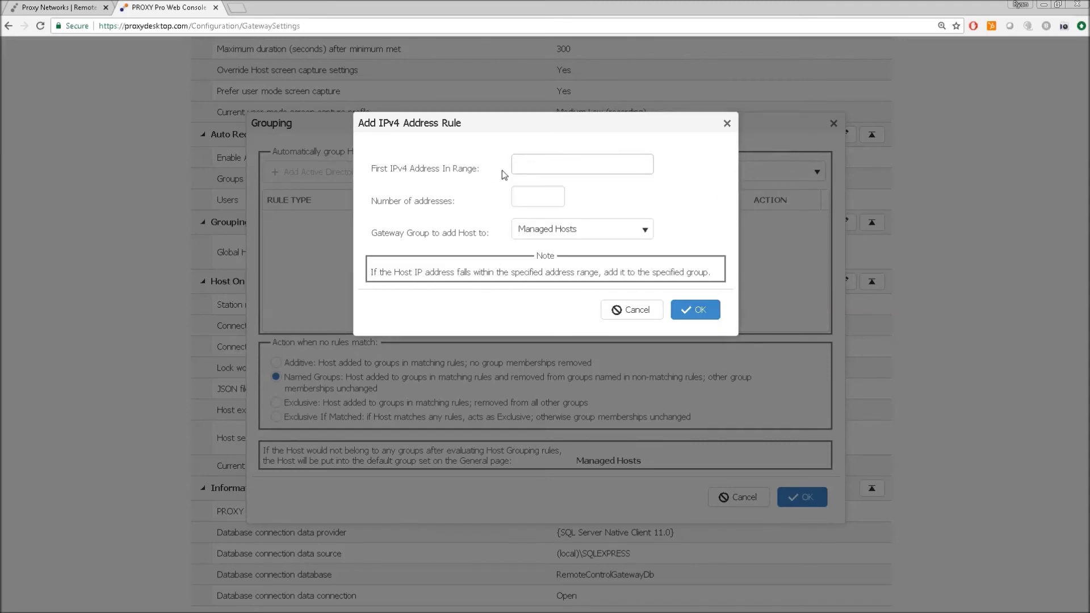
{"action": "left_click", "coordinate": [533, 169]}
{"action": "type", "text": "192"}
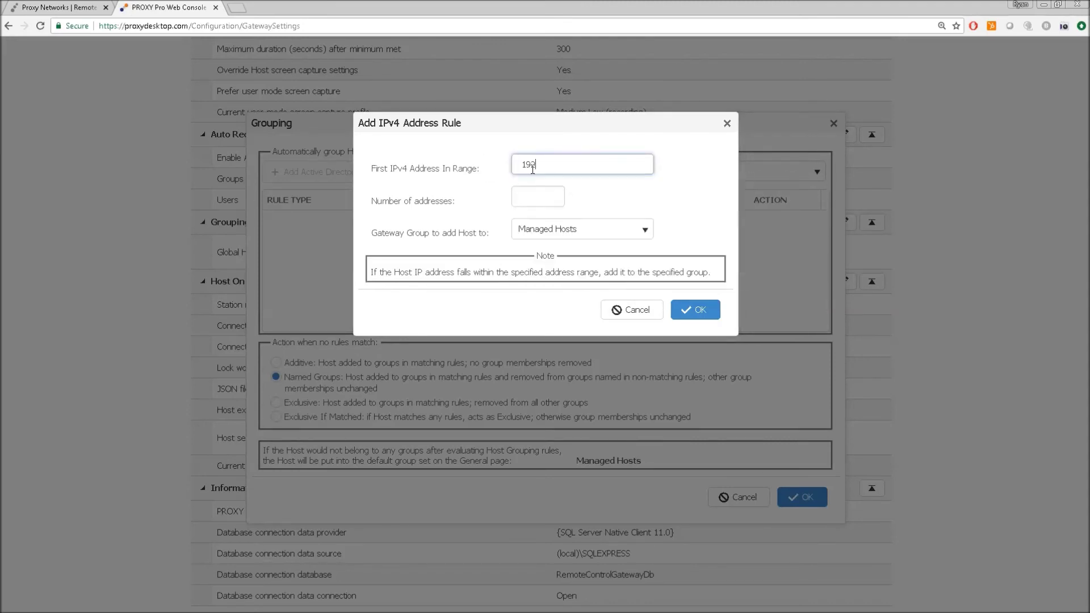
{"action": "type", "text": ".168.1.1"}
{"action": "left_click", "coordinate": [533, 202]}
{"action": "type", "text": "255"}
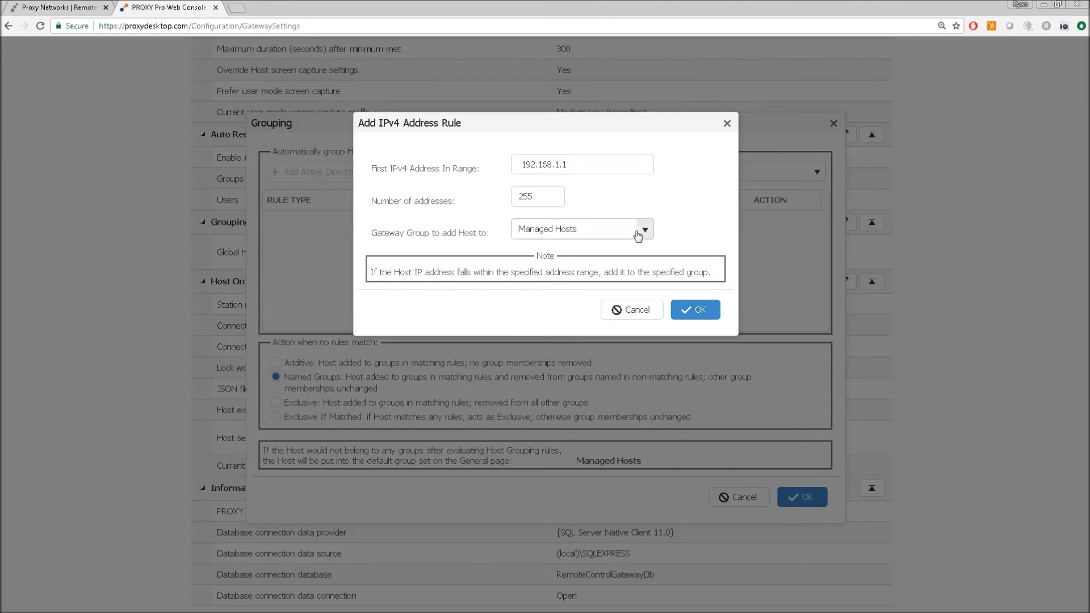
- Browse the gateway group list keeping Managed Hosts, cancel the rule, and close Grouping
{"action": "left_click", "coordinate": [644, 230]}
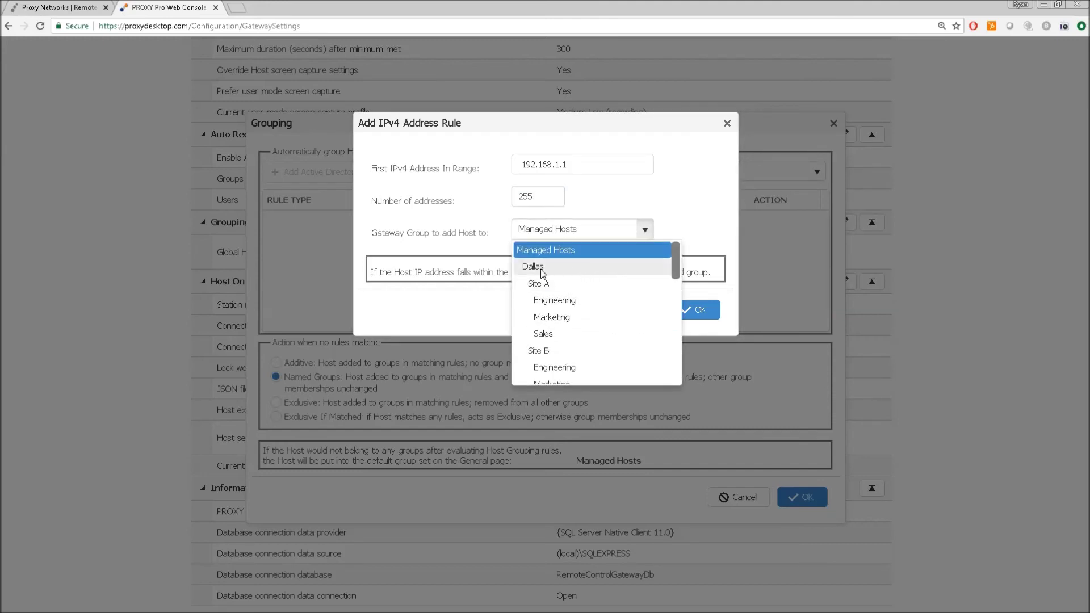
{"action": "scroll", "coordinate": [542, 274], "scroll_direction": "down", "scroll_amount": 5}
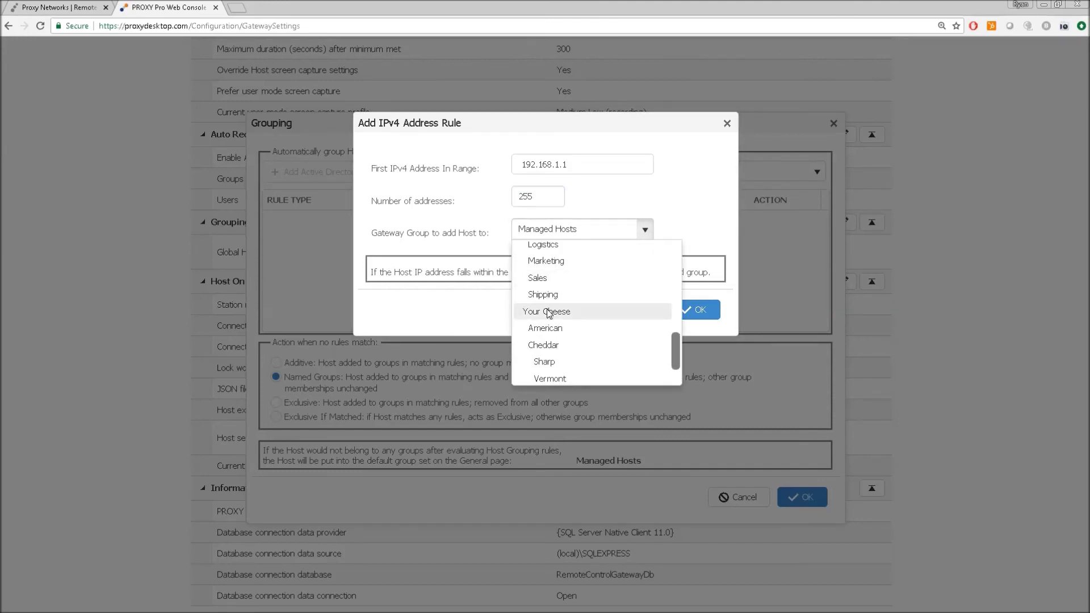
{"action": "left_click", "coordinate": [684, 175]}
{"action": "left_click", "coordinate": [627, 314]}
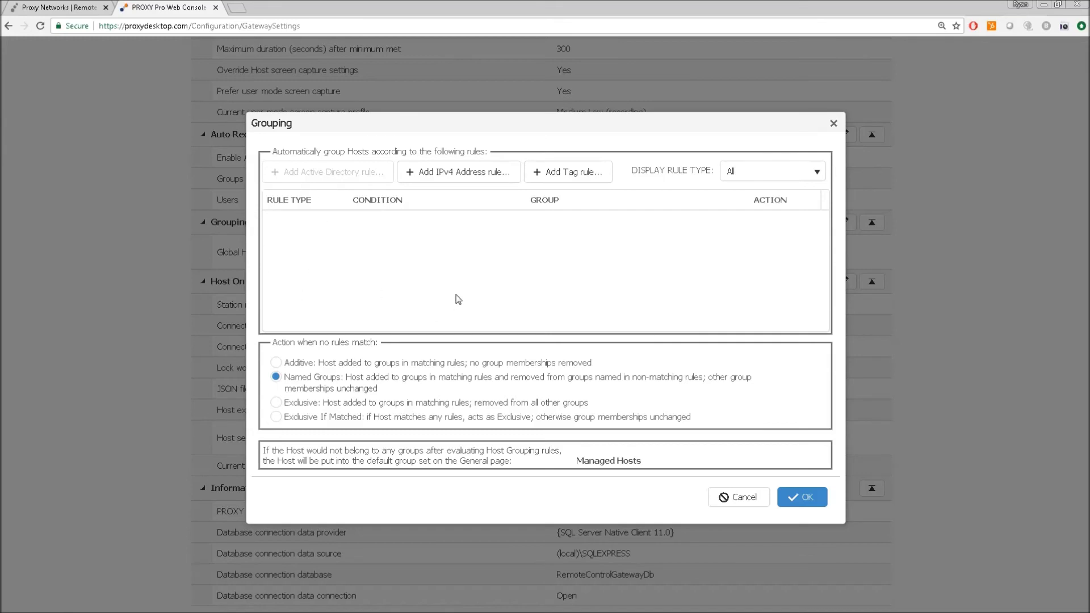
{"action": "left_click", "coordinate": [835, 127]}
- Scroll the Gateway Settings page back up to the top
{"action": "scroll", "coordinate": [113, 274], "scroll_direction": "down", "scroll_amount": 1}
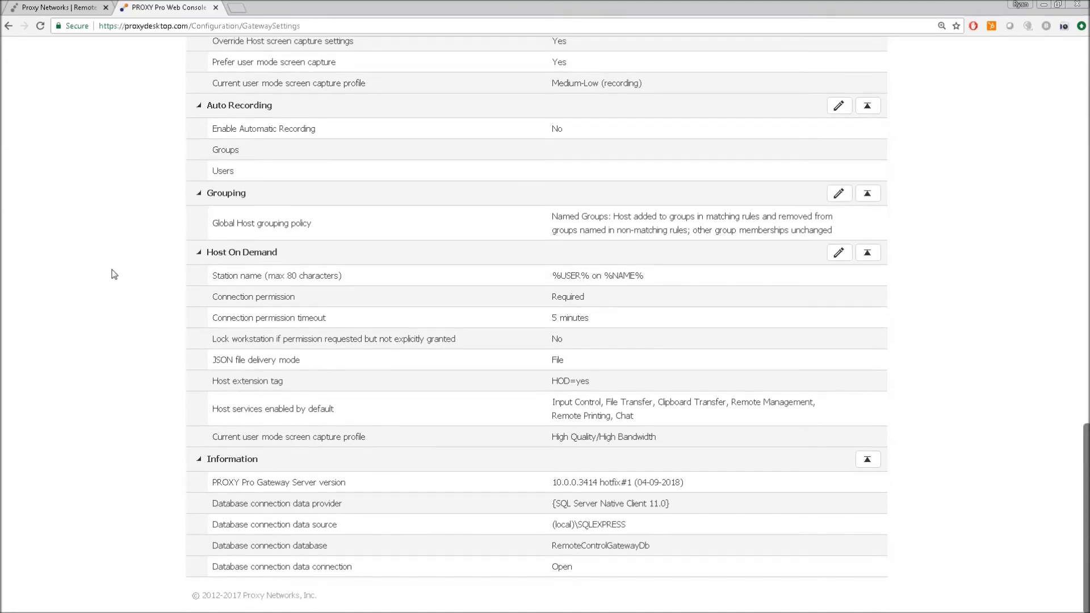
{"action": "scroll", "coordinate": [114, 274], "scroll_direction": "up", "scroll_amount": 15}
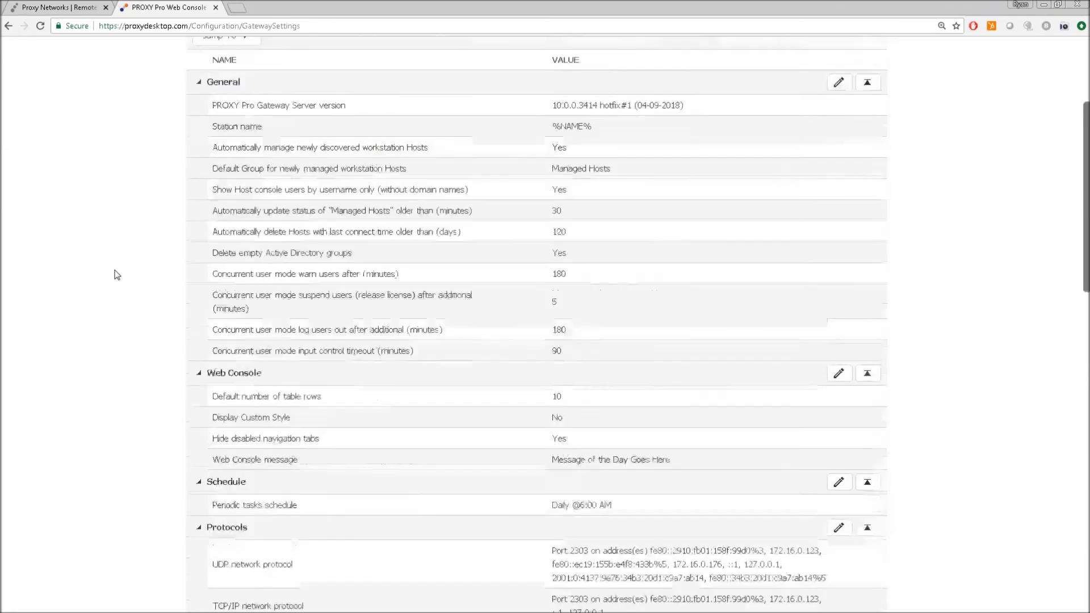
{"action": "scroll", "coordinate": [117, 275], "scroll_direction": "up", "scroll_amount": 3}
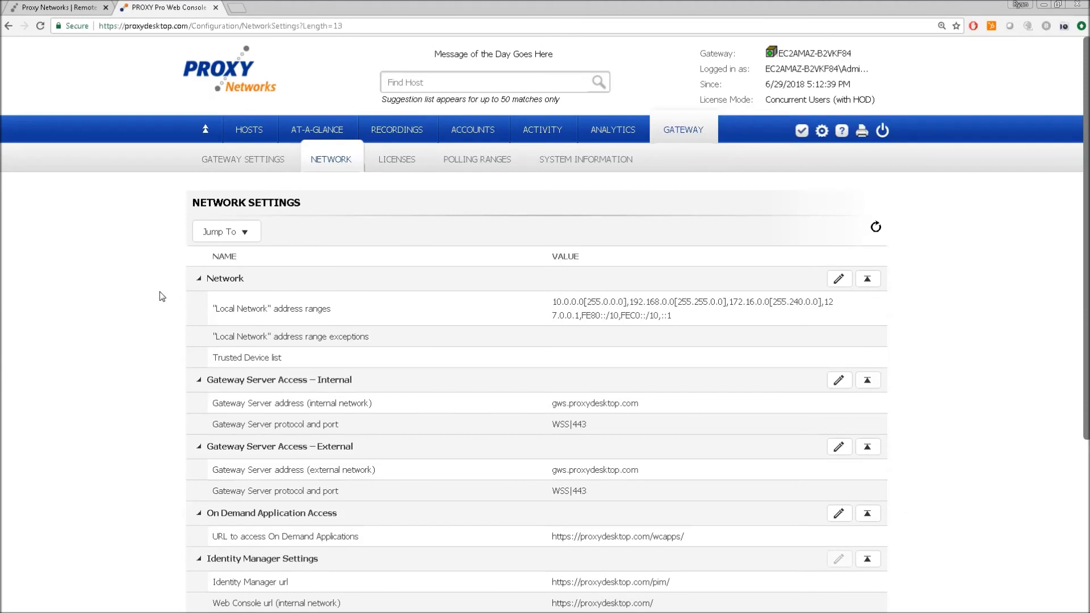
{"action": "scroll", "coordinate": [163, 297], "scroll_direction": "down", "scroll_amount": 1}
{"action": "scroll", "coordinate": [162, 296], "scroll_direction": "down", "scroll_amount": 1}
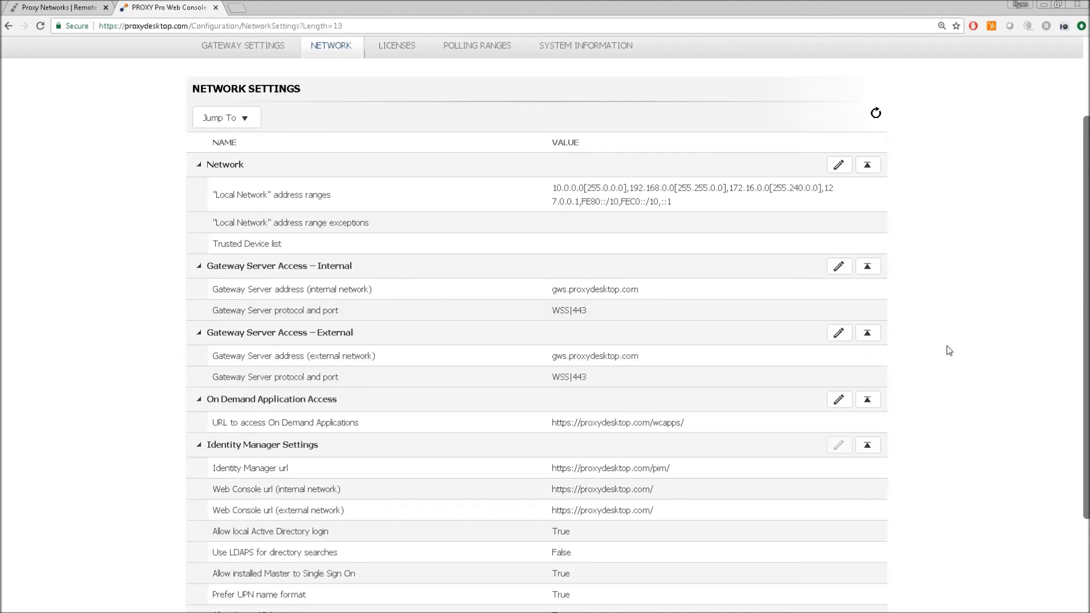
{"action": "left_click", "coordinate": [839, 332]}
{"action": "left_click", "coordinate": [592, 157]}
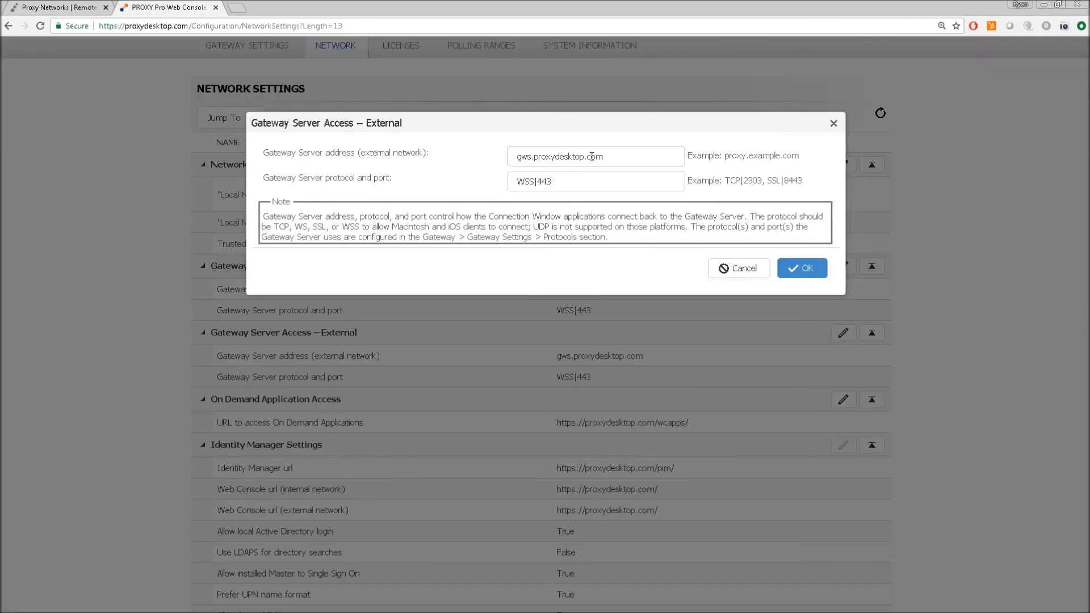
{"action": "triple_click", "coordinate": [660, 153]}
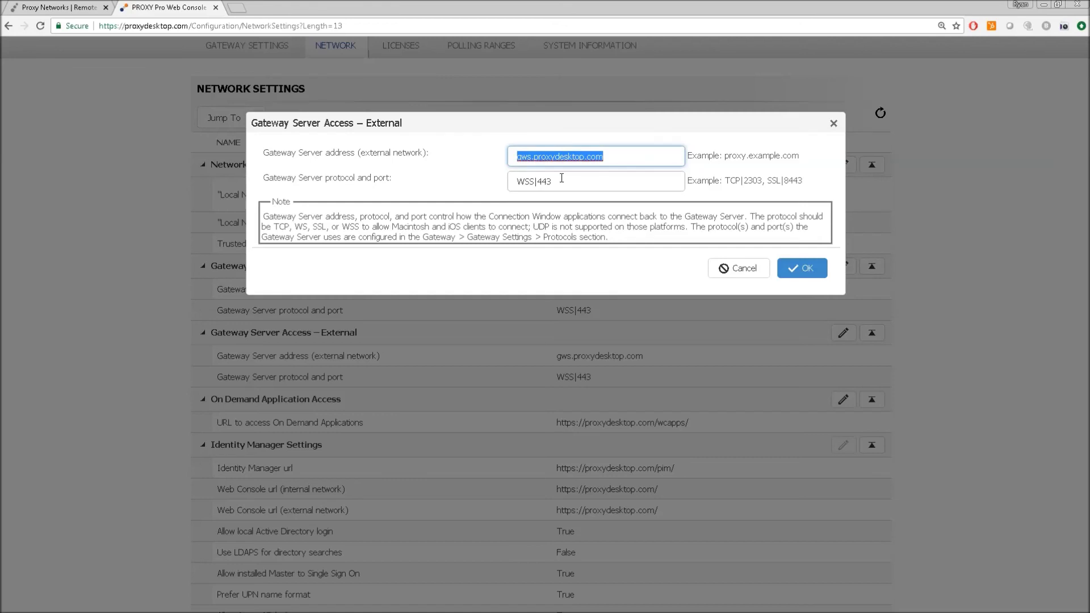
{"action": "left_click", "coordinate": [562, 180]}
{"action": "left_click_drag", "start_coordinate": [562, 181], "coordinate": [493, 183]}
{"action": "left_click", "coordinate": [734, 147]}
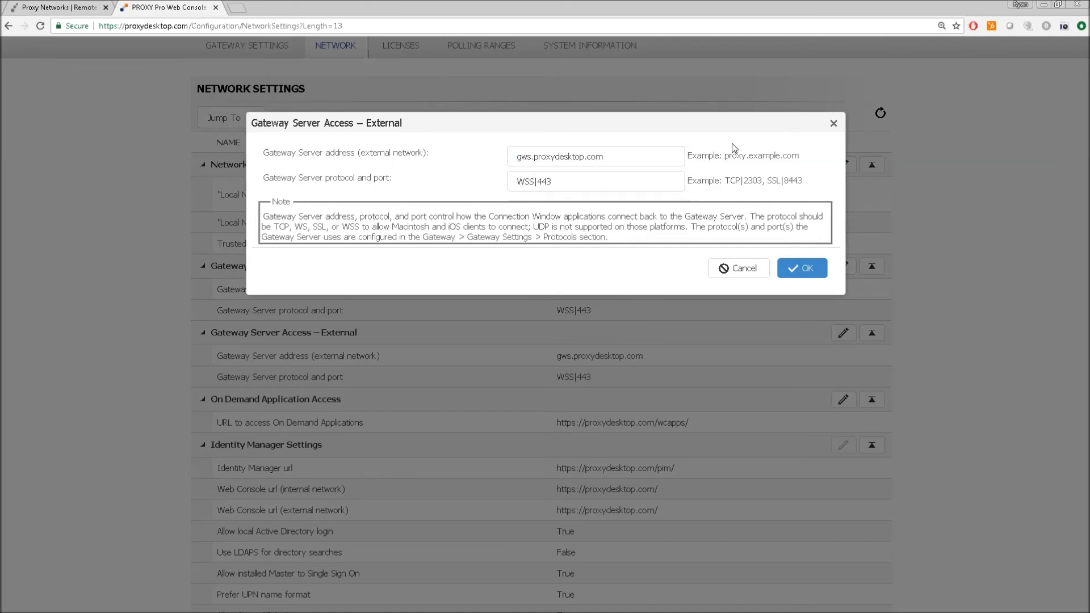
{"action": "left_click", "coordinate": [548, 181]}
{"action": "left_click_drag", "start_coordinate": [559, 182], "coordinate": [498, 182]}
{"action": "left_click", "coordinate": [397, 172]}
{"action": "left_click", "coordinate": [730, 269]}
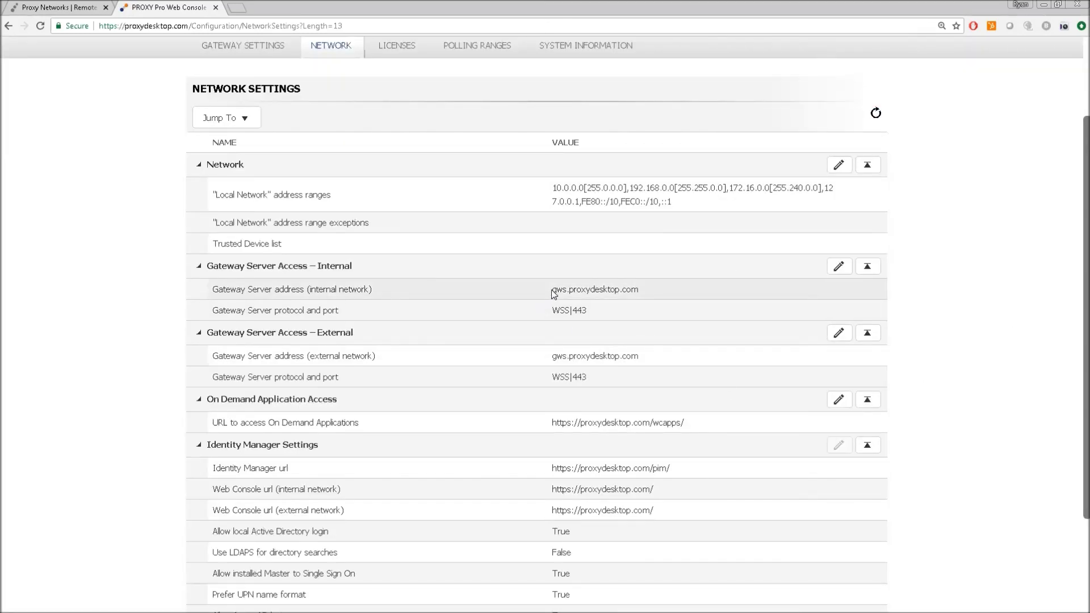
{"action": "left_click_drag", "start_coordinate": [553, 294], "coordinate": [686, 296]}
{"action": "left_click", "coordinate": [663, 294]}
{"action": "scroll", "coordinate": [136, 281], "scroll_direction": "up", "scroll_amount": 2}
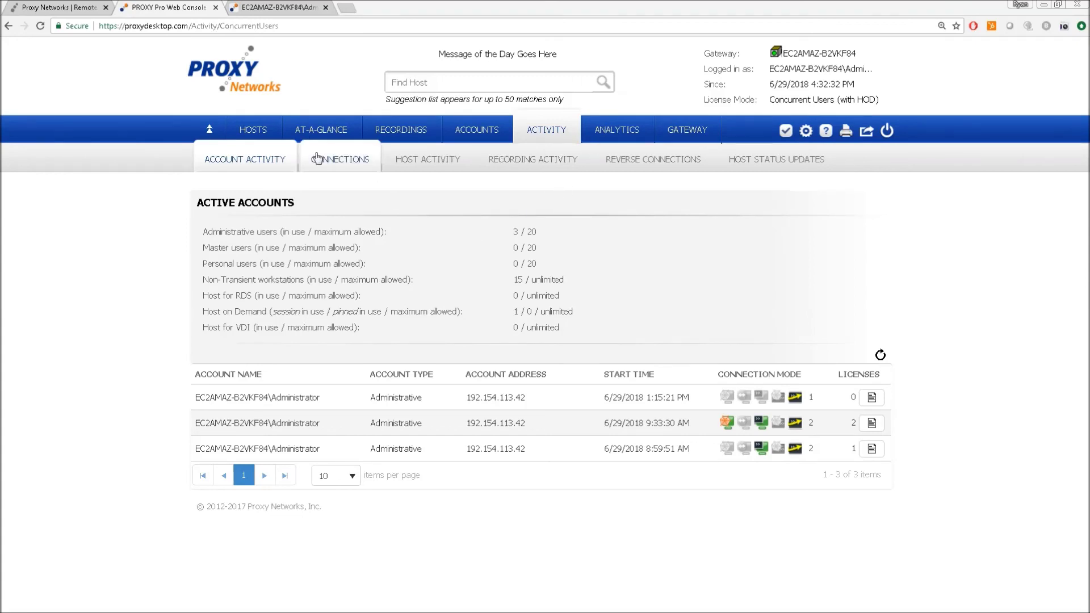
- Browse Host Activity, Recording Activity, Reverse Connections and Host Status Updates, then return to Hosts
{"action": "left_click", "coordinate": [427, 164]}
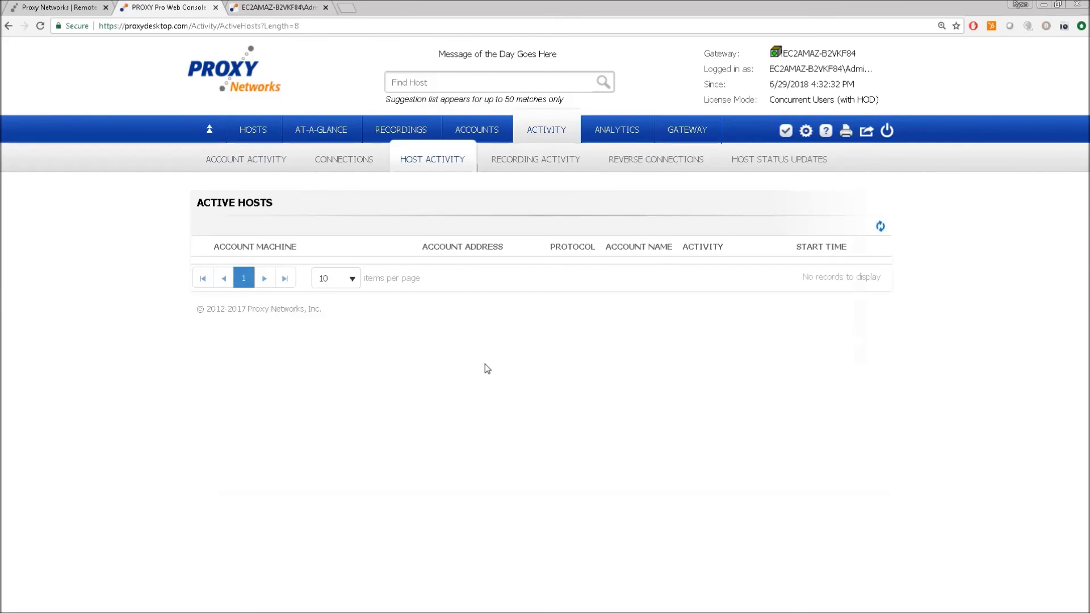
{"action": "left_click", "coordinate": [548, 160]}
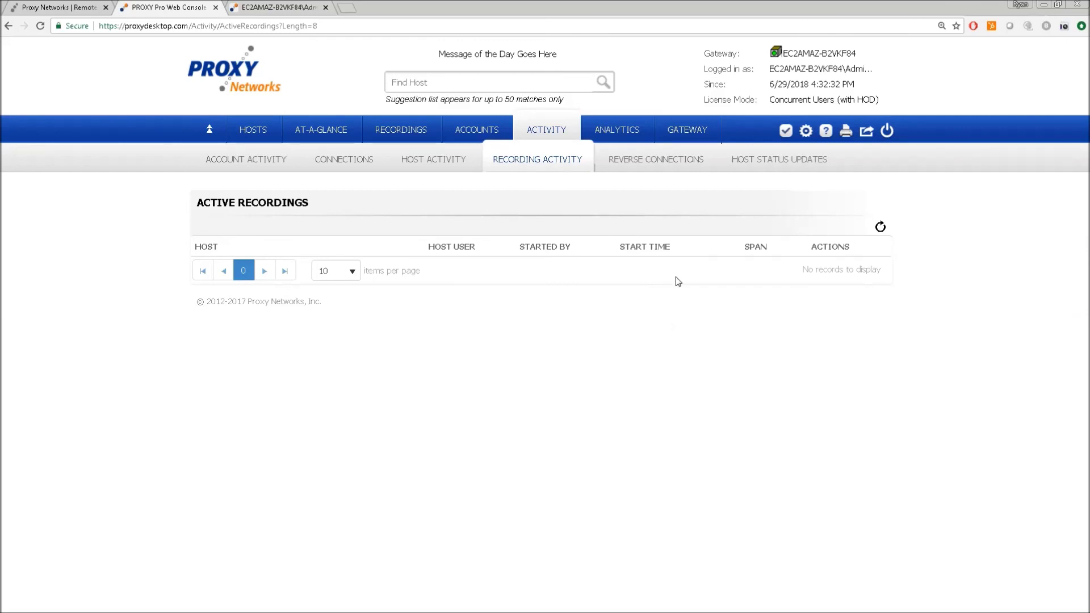
{"action": "left_click", "coordinate": [664, 168]}
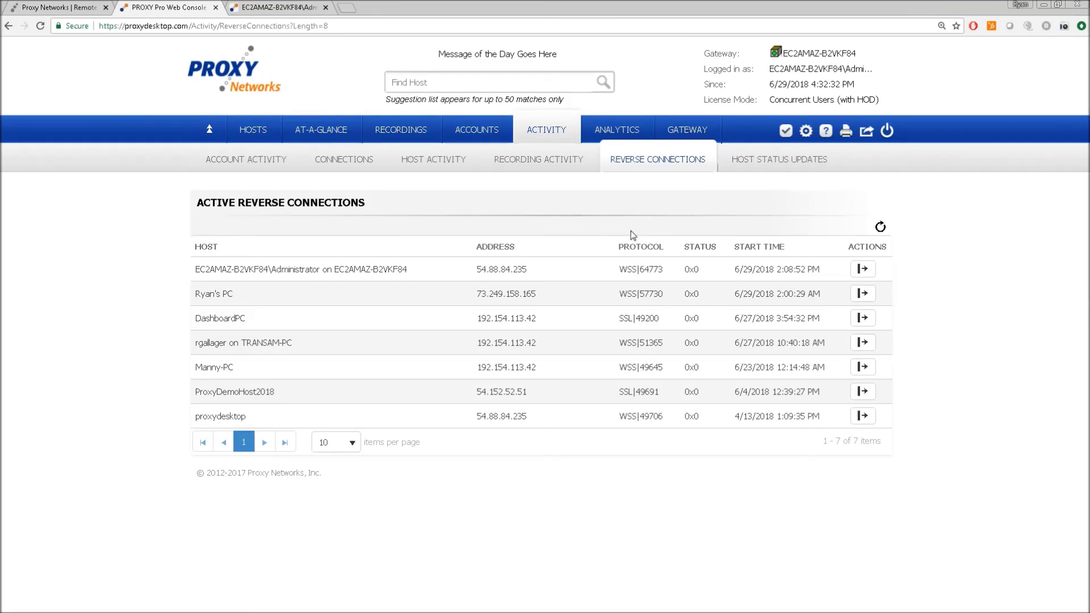
{"action": "left_click", "coordinate": [764, 168]}
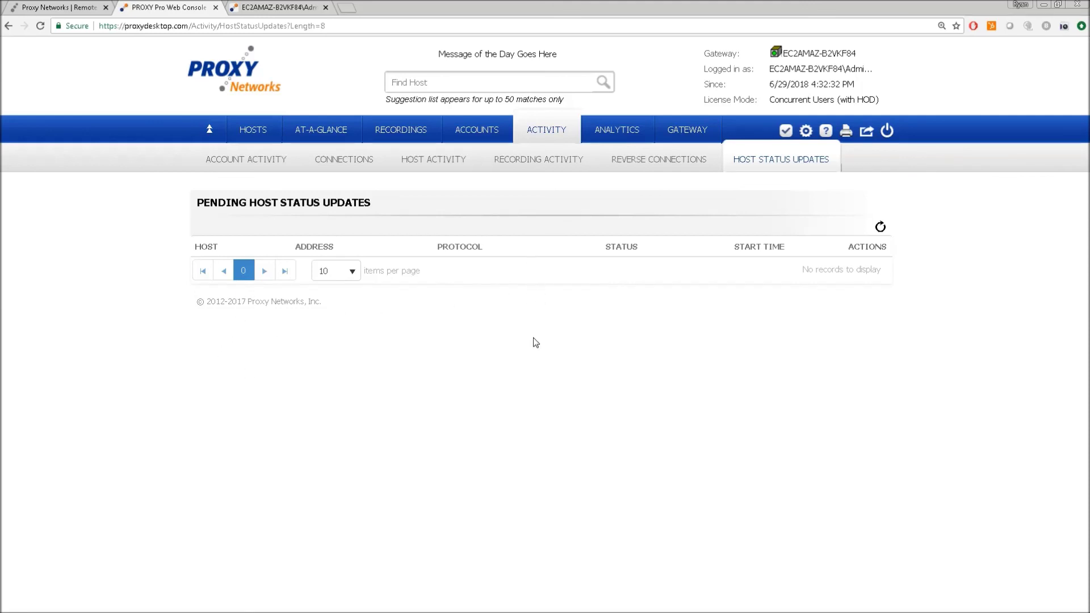
{"action": "left_click", "coordinate": [256, 131]}
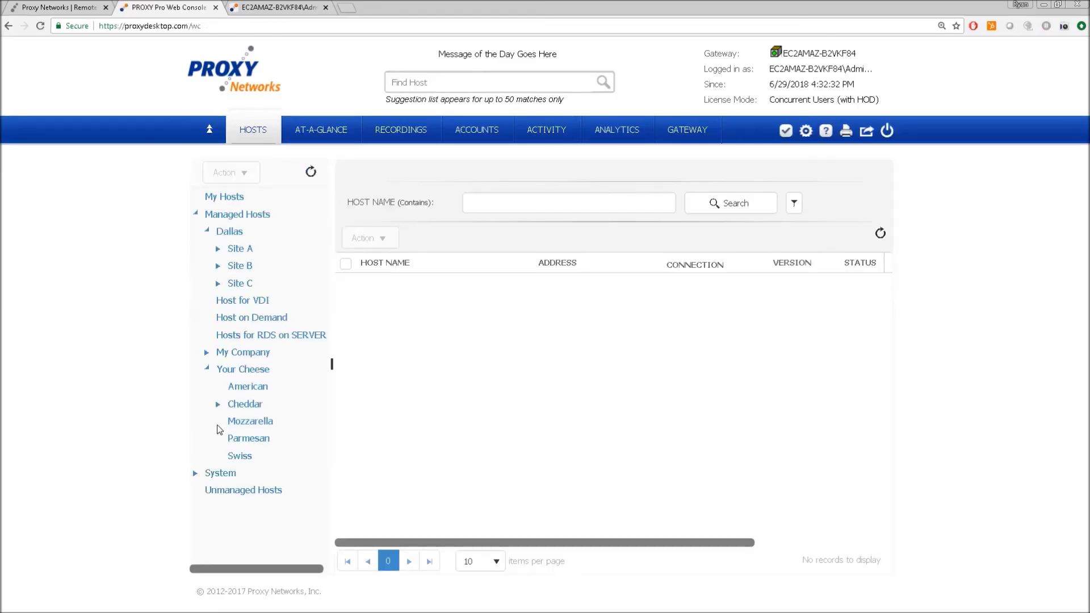
- Open the Services Audit report and limit the services filter to Remote Control only
{"action": "left_click", "coordinate": [608, 132]}
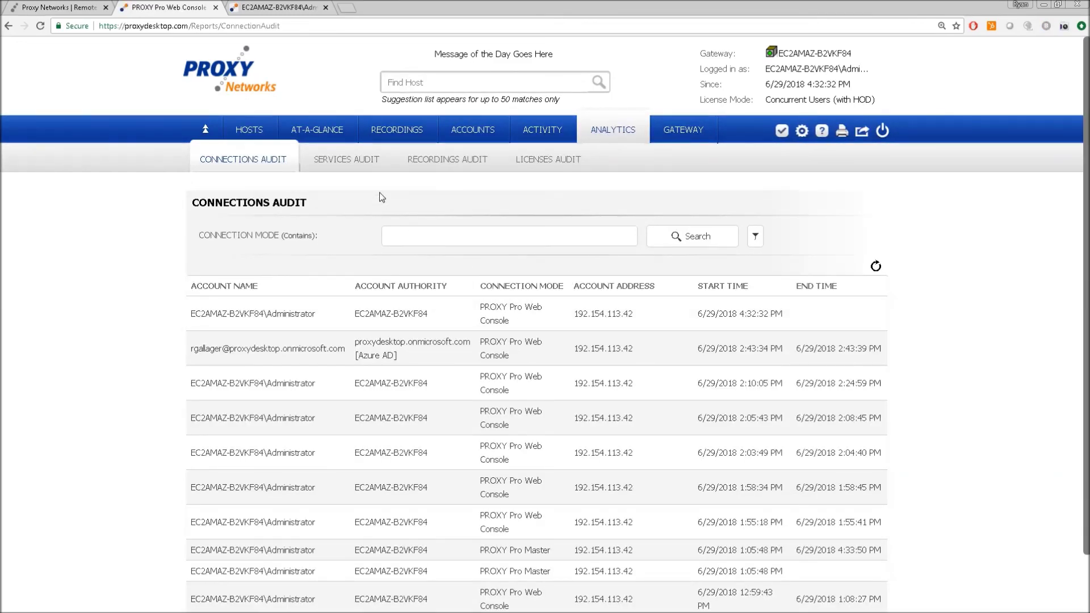
{"action": "left_click", "coordinate": [334, 165]}
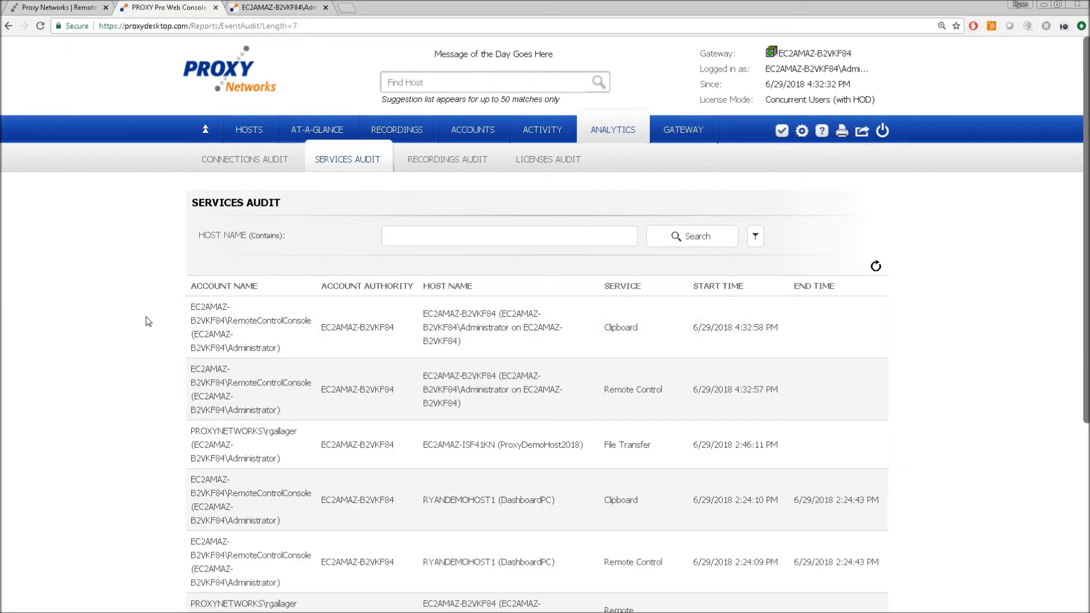
{"action": "left_click", "coordinate": [757, 237]}
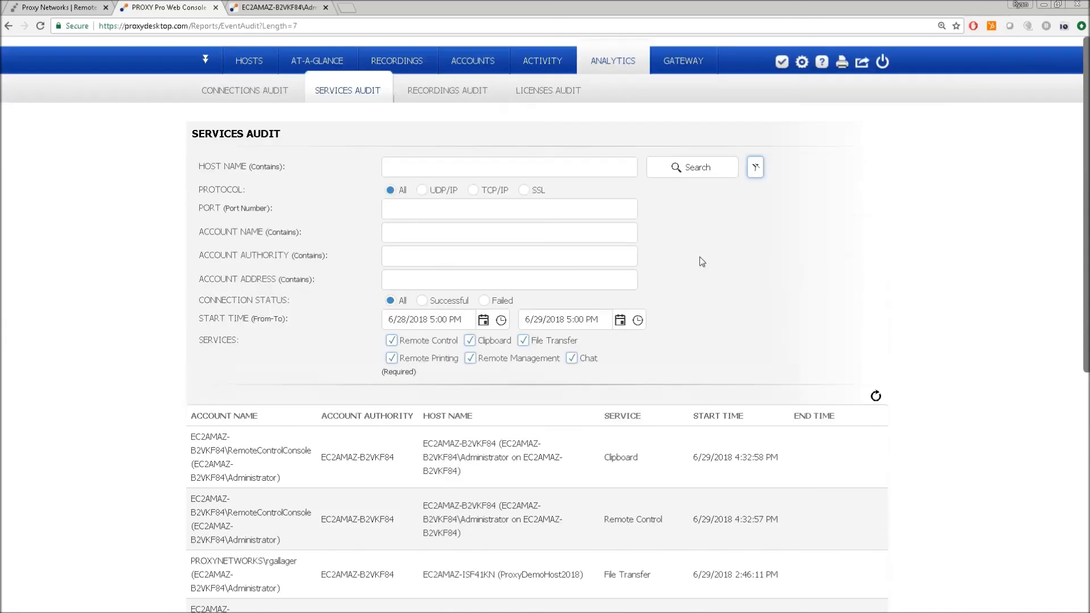
{"action": "left_click", "coordinate": [392, 358]}
{"action": "left_click", "coordinate": [470, 358]}
{"action": "left_click", "coordinate": [471, 341]}
{"action": "left_click", "coordinate": [523, 340]}
{"action": "left_click", "coordinate": [571, 359]}
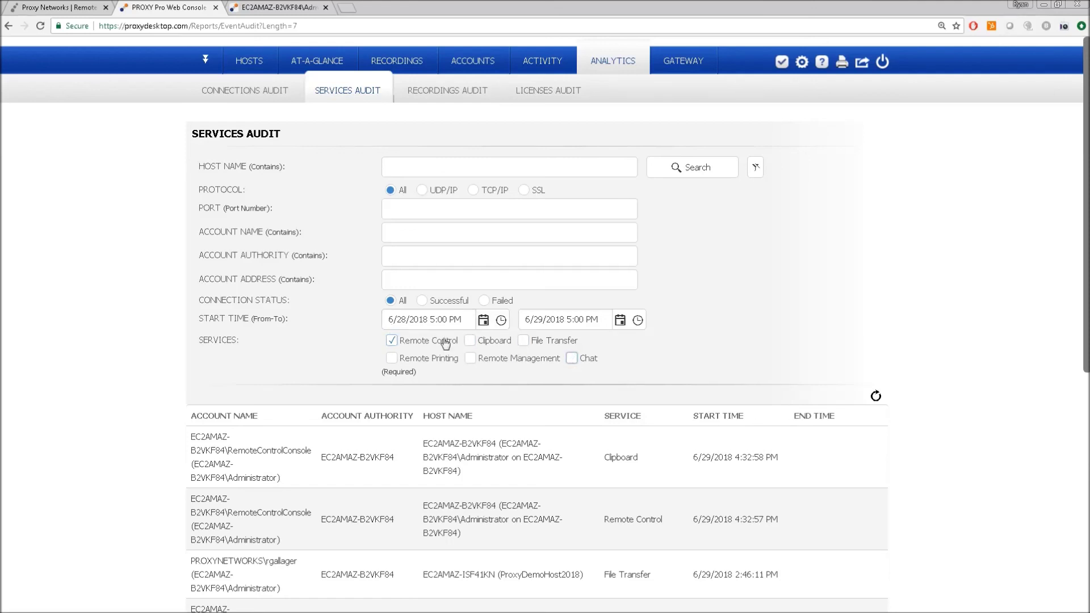
- Set start date June 1, 2018, filter host name proxydemohost2018, and run the search
{"action": "left_click", "coordinate": [483, 320]}
{"action": "left_click", "coordinate": [497, 379]}
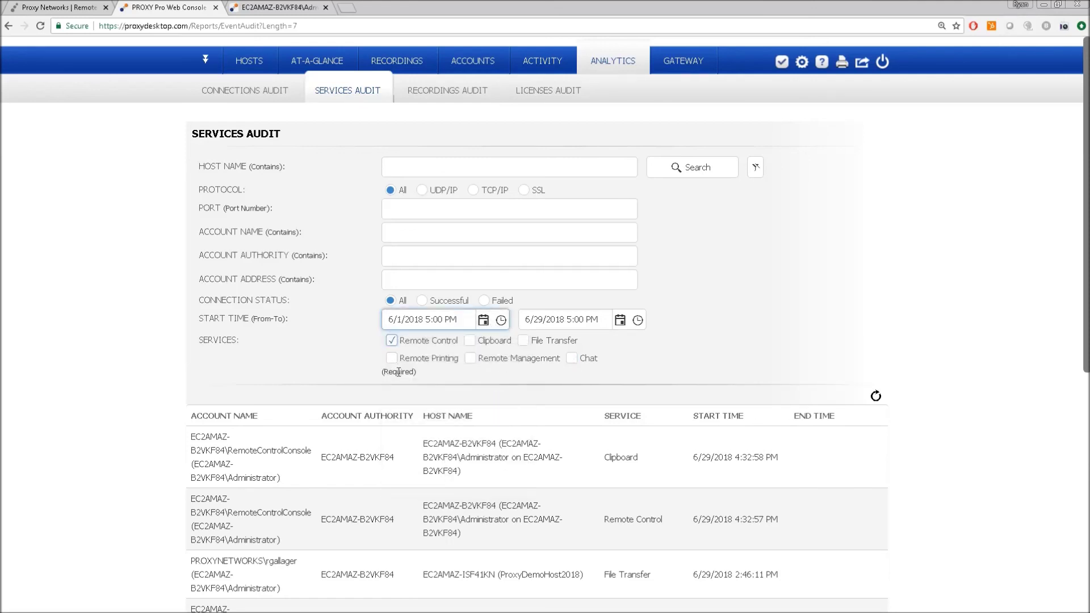
{"action": "left_click", "coordinate": [442, 172]}
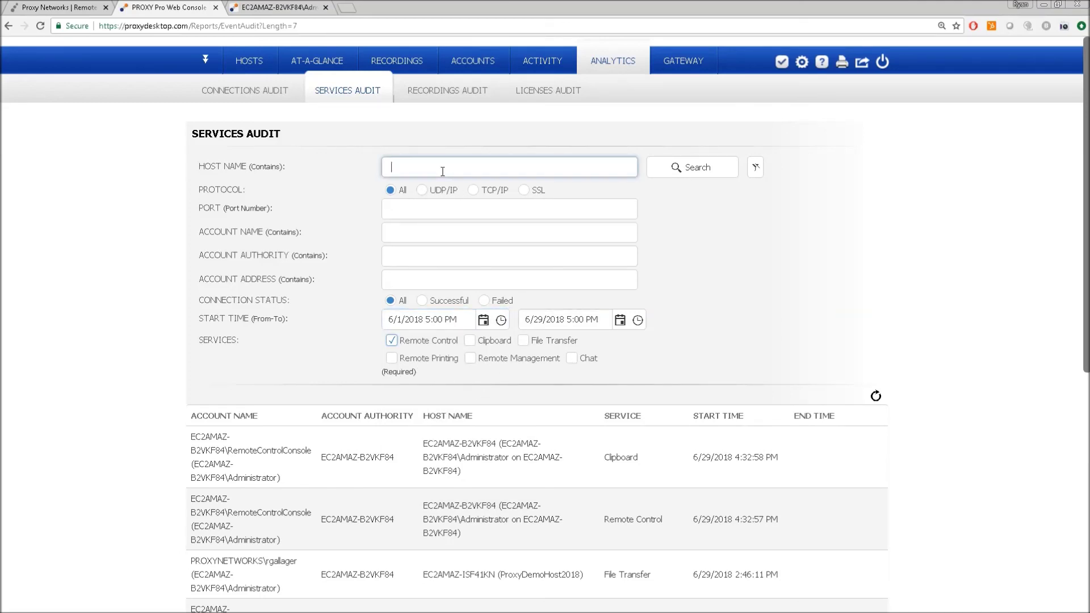
{"action": "type", "text": "proxydemohost1"}
{"action": "key", "text": "BackSpace"}
{"action": "type", "text": "2018"}
{"action": "left_click", "coordinate": [698, 172]}
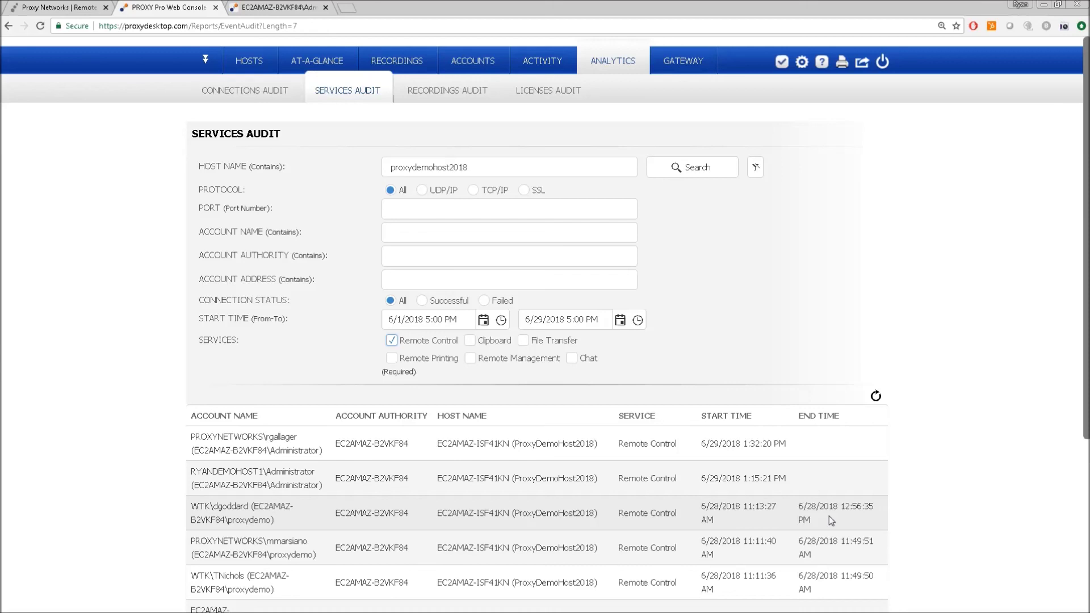
- Clear the host name filter, enter a domain account in Account Name, and search
{"action": "double_click", "coordinate": [480, 168]}
{"action": "key", "text": "BackSpace"}
{"action": "left_click", "coordinate": [403, 235]}
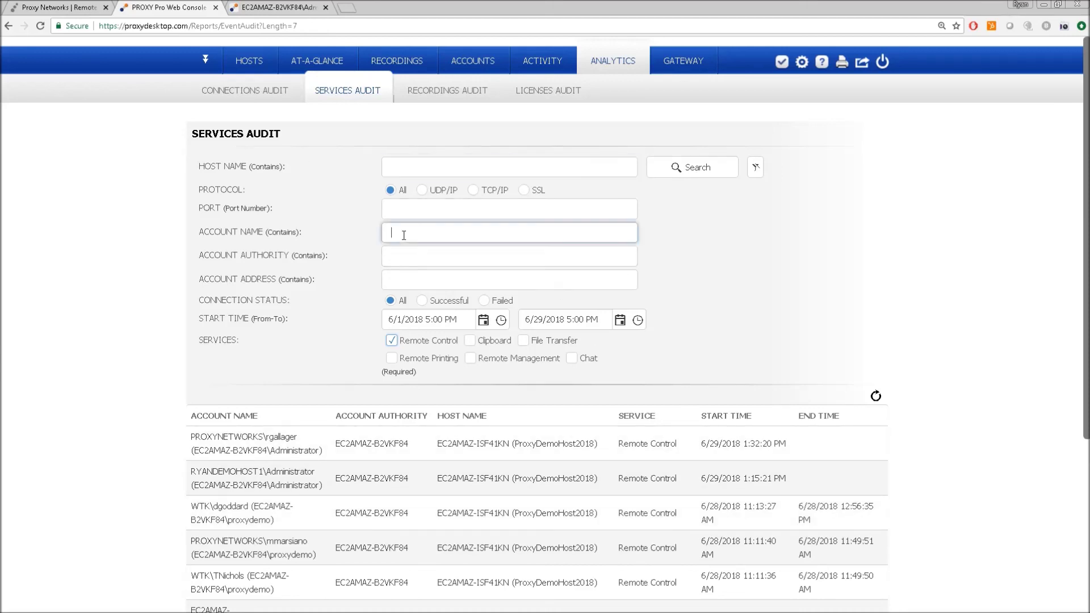
{"action": "type", "text": "DOMAIN\\jsmith"}
{"action": "left_click", "coordinate": [700, 167]}
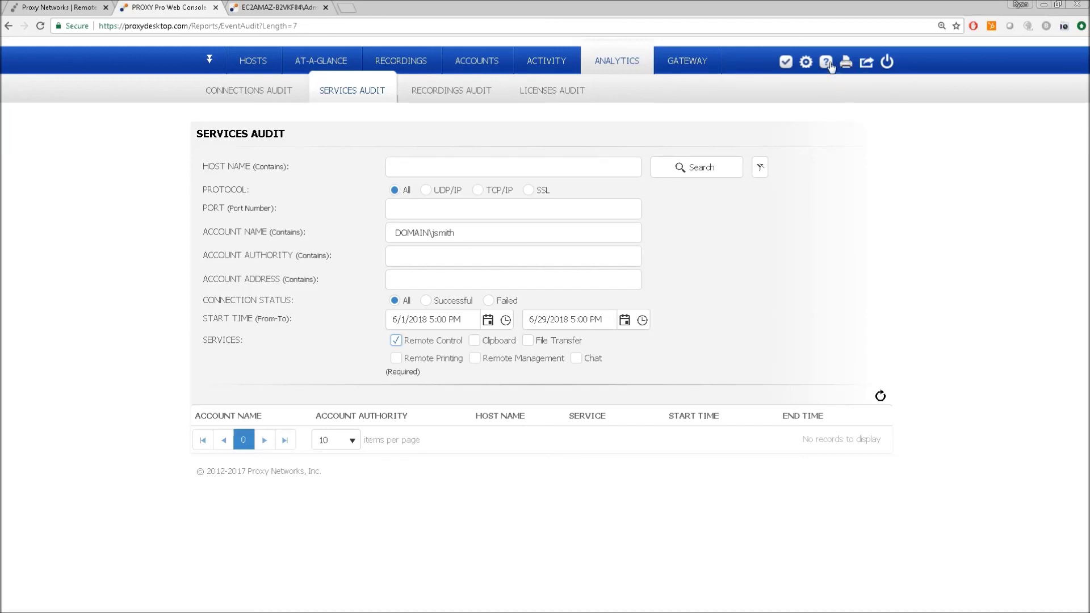
{"action": "left_click", "coordinate": [867, 63]}
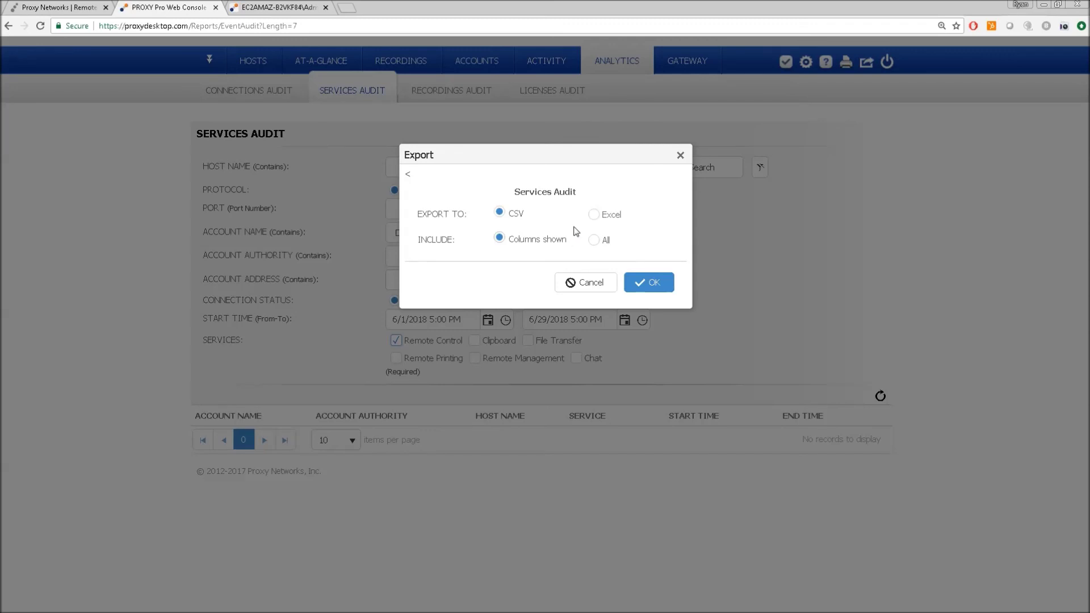
{"action": "left_click", "coordinate": [594, 284]}
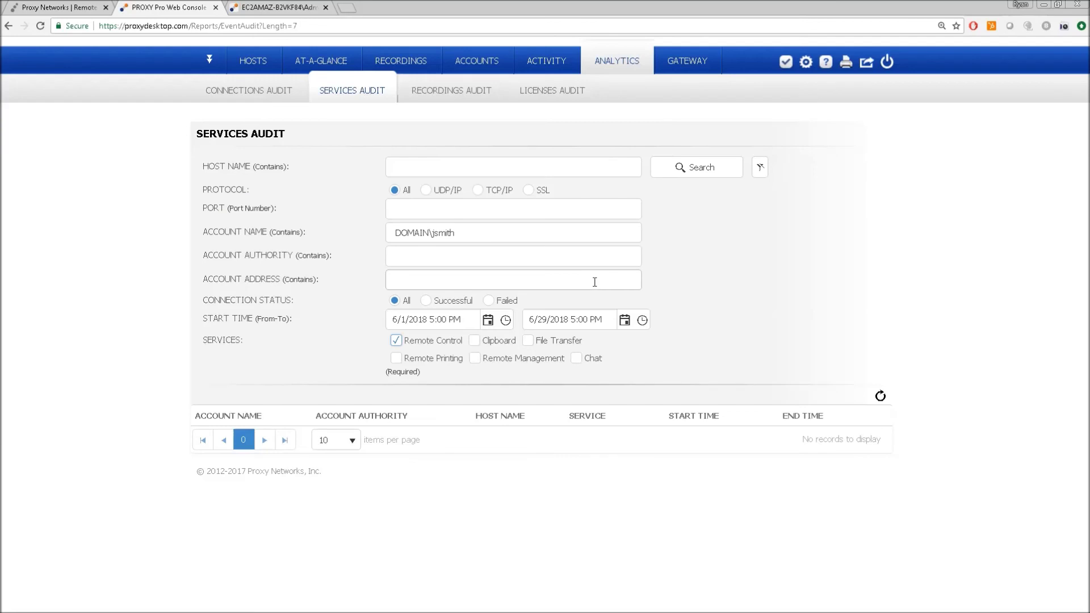